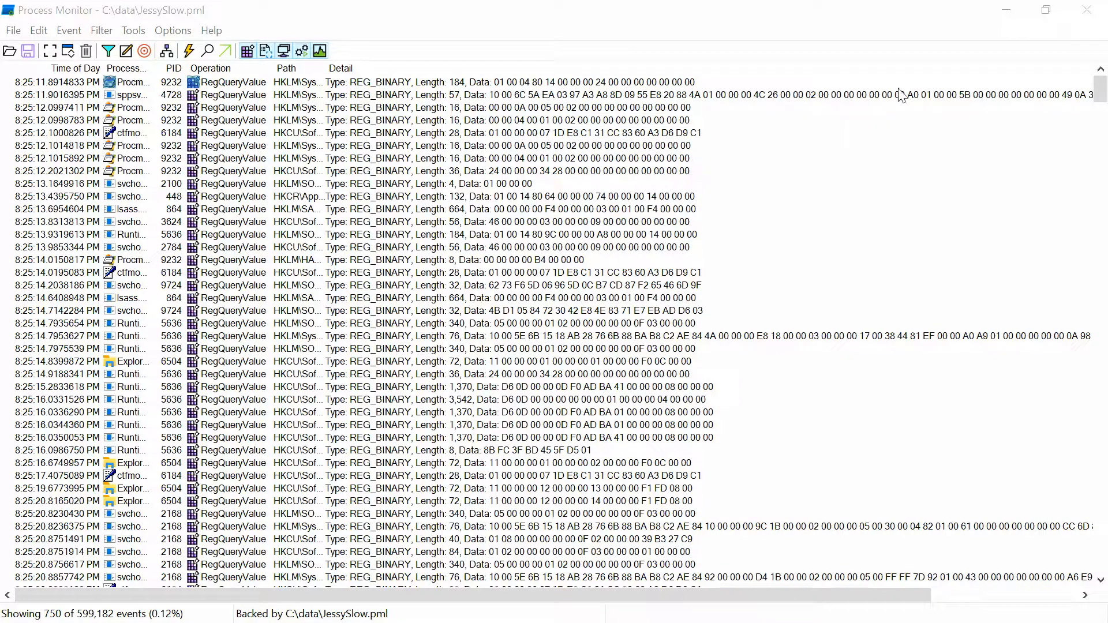
# Look through the REG_BINARY registry events in the capture and select the sppsvc event with length 57
pyautogui.moveTo(1098, 93); pyautogui.dragTo(1101, 167)
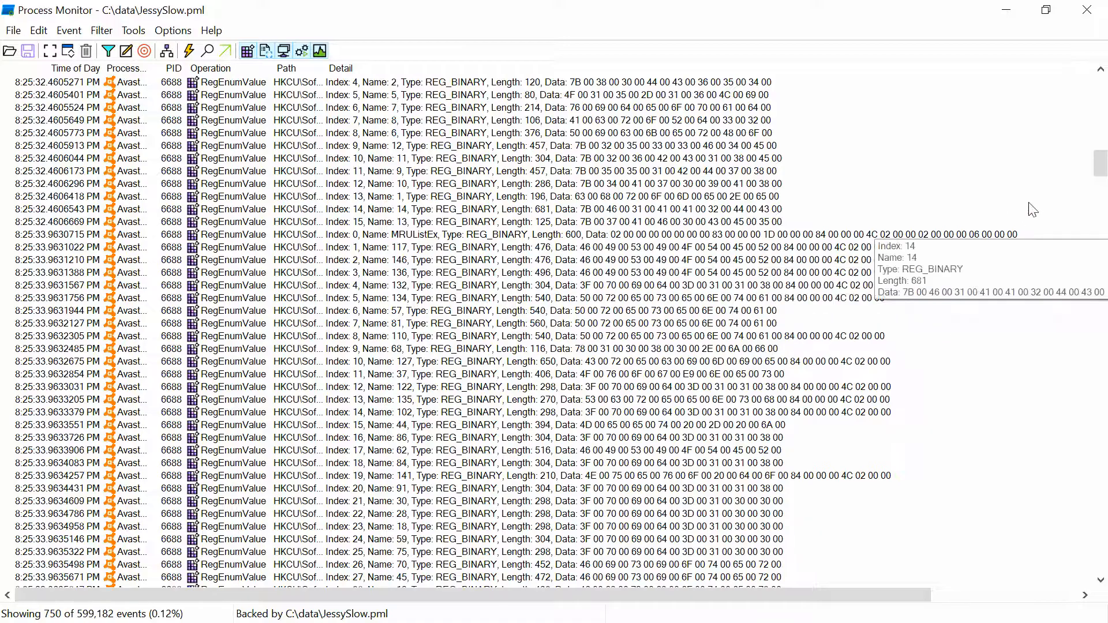
pyautogui.moveTo(1099, 165); pyautogui.dragTo(1091, 91)
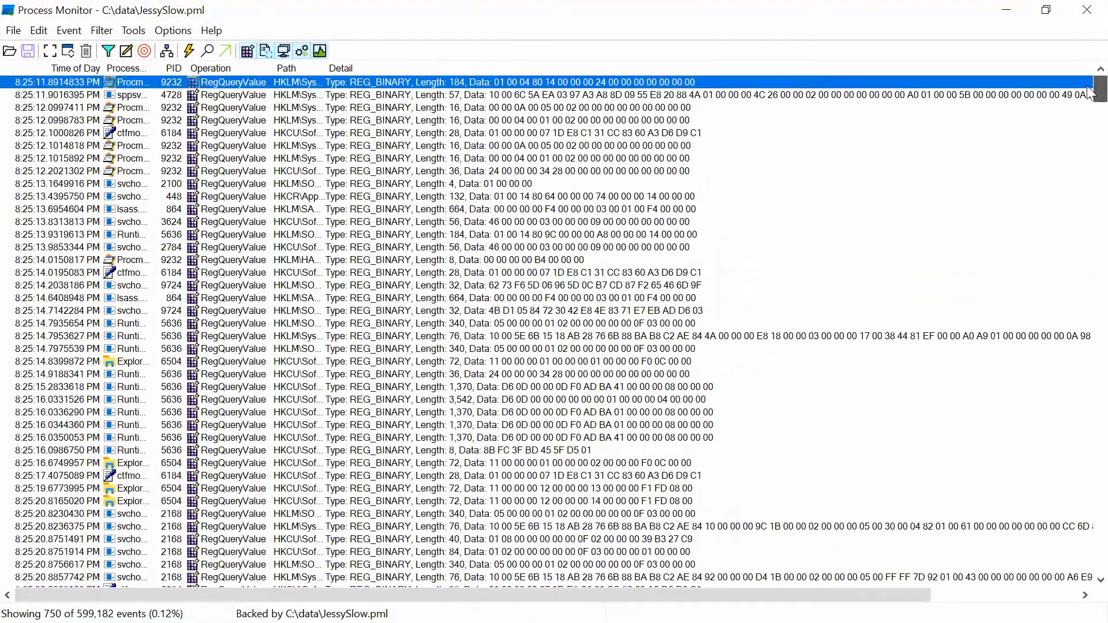
pyautogui.click(704, 97)
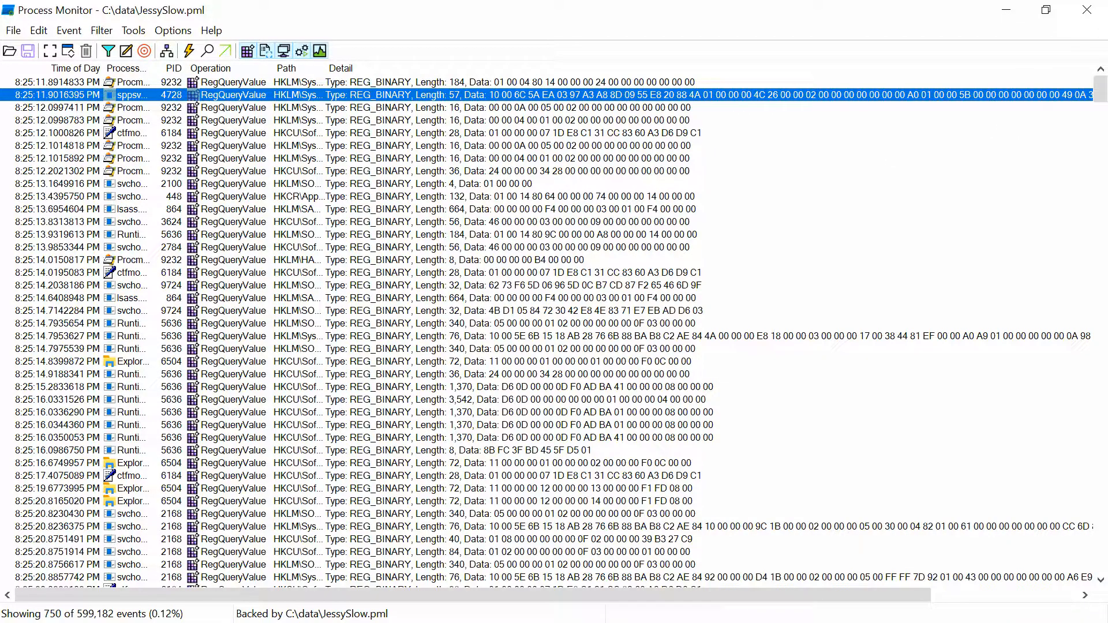
# In the Notepad bug notes, add bullets "garbage on end of registry data", "in RegQueryValue and RegEnumValue events" and "data is fine, bug happens when displaying it"
pyautogui.click(1107, 126)
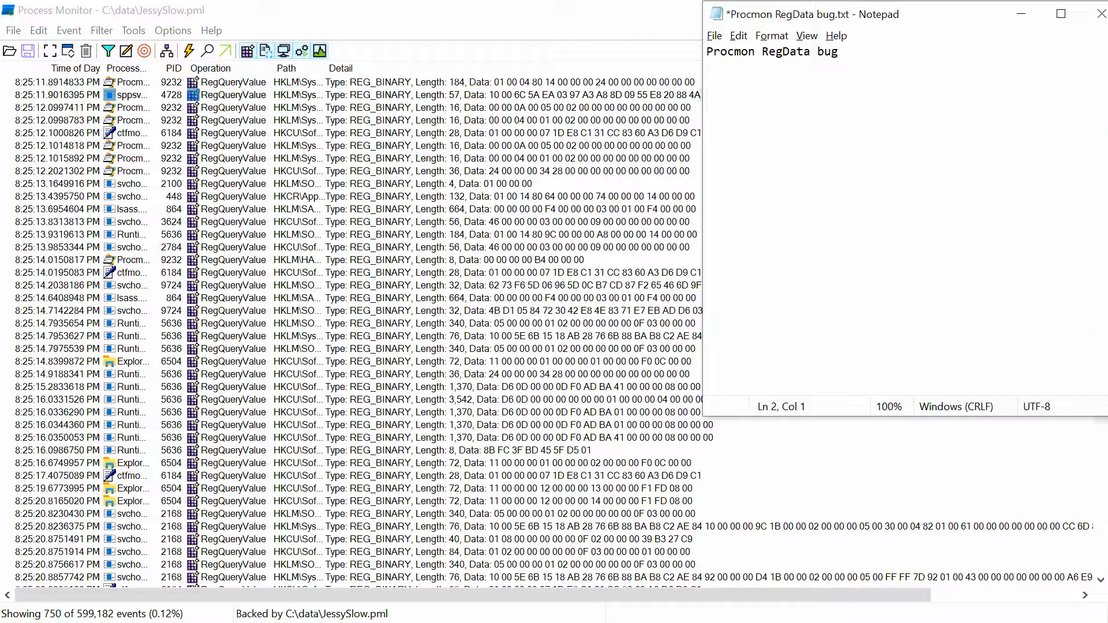
pyautogui.write('- garbage on end of registry data')
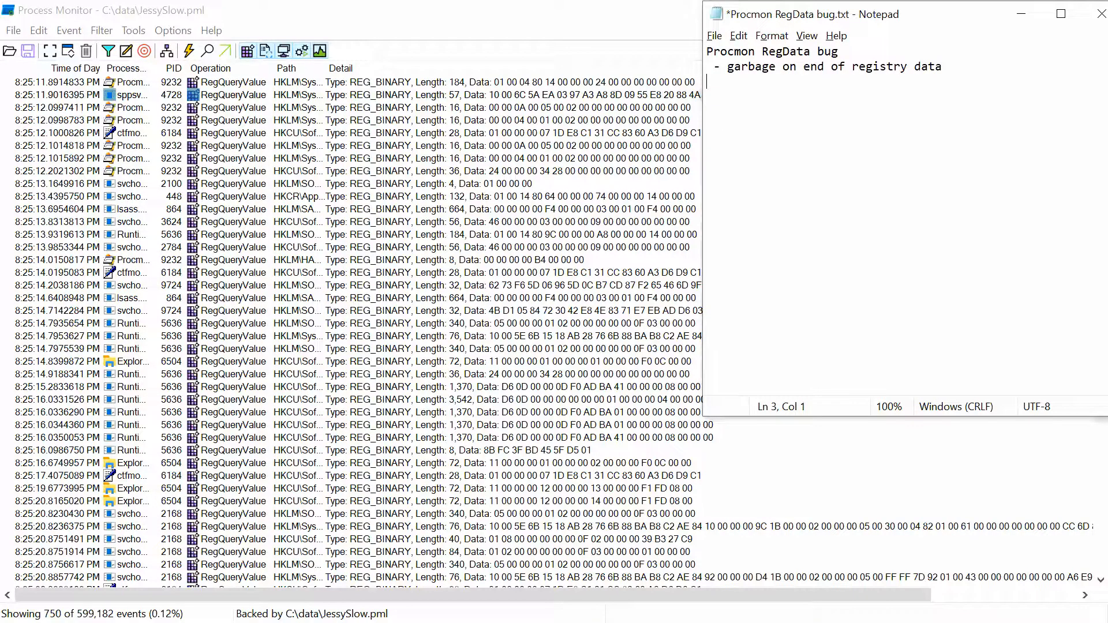
pyautogui.write('- in RegQueryValue and RegEnumValue events')
pyautogui.press('Return')
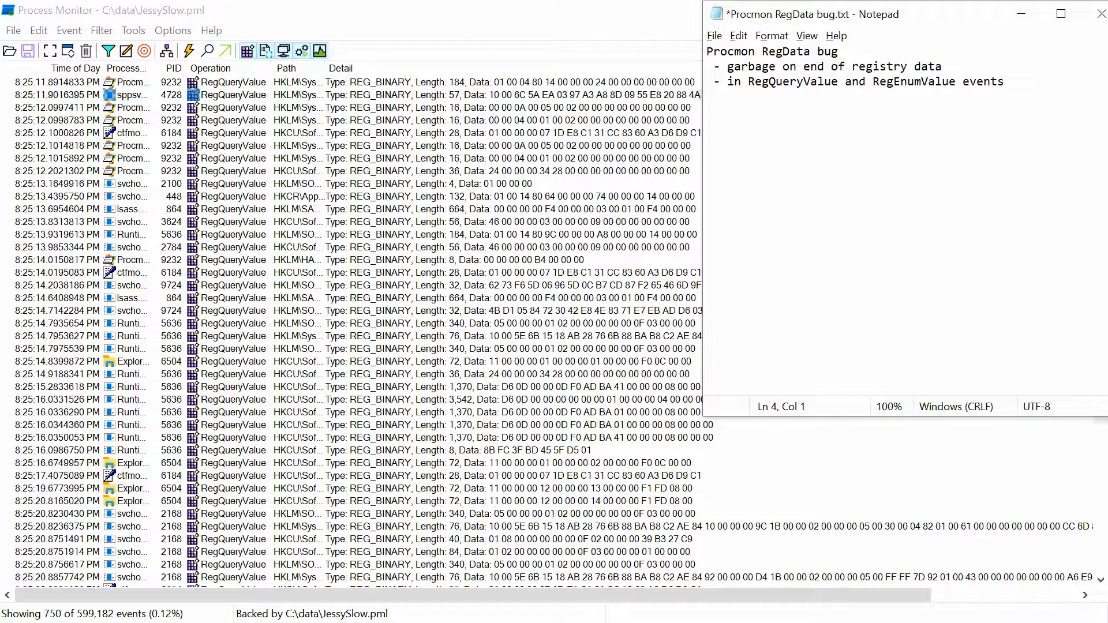
pyautogui.write('- data is fine, bug happens when displaying it')
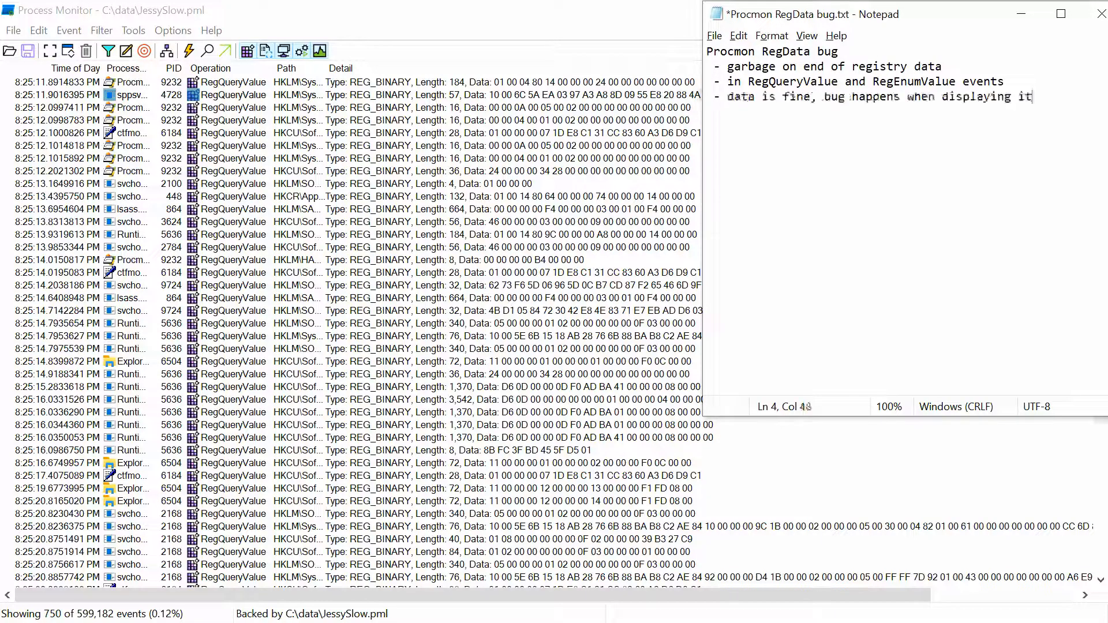
pyautogui.press('Return')
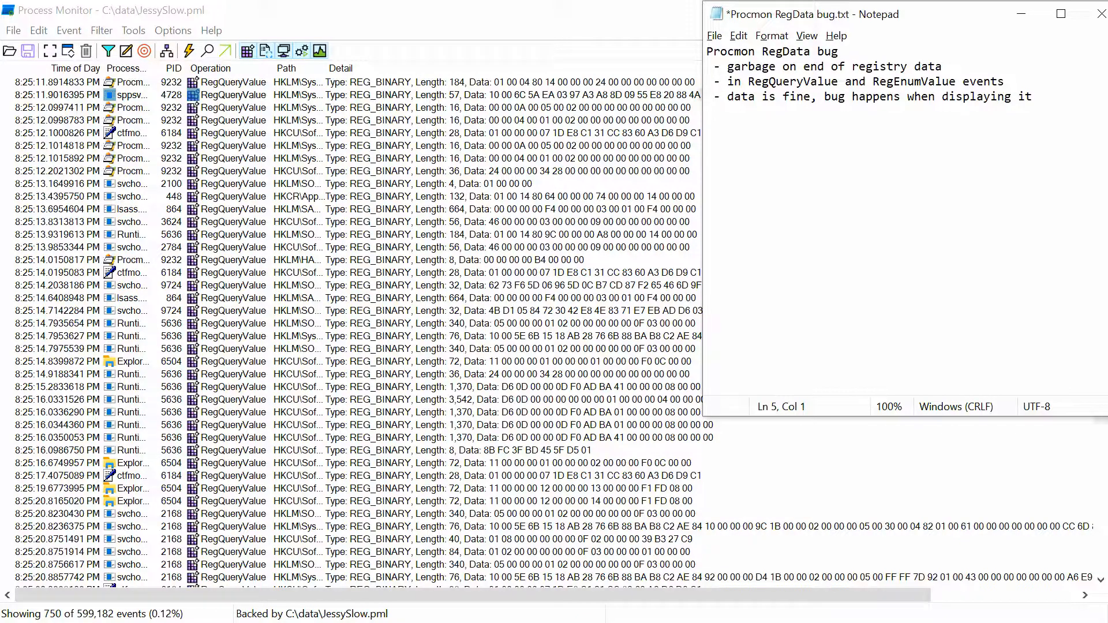
# Add a "3 Flavors:" heading to the notes with the first item "1. REG_BINARY/REG_NONE with Length>16"
pyautogui.write('3 Flavors:')
pyautogui.write('1. REG_BINARY/REG_NONE with Length>16')
pyautogui.press('Return')
pyautogui.press('Return')
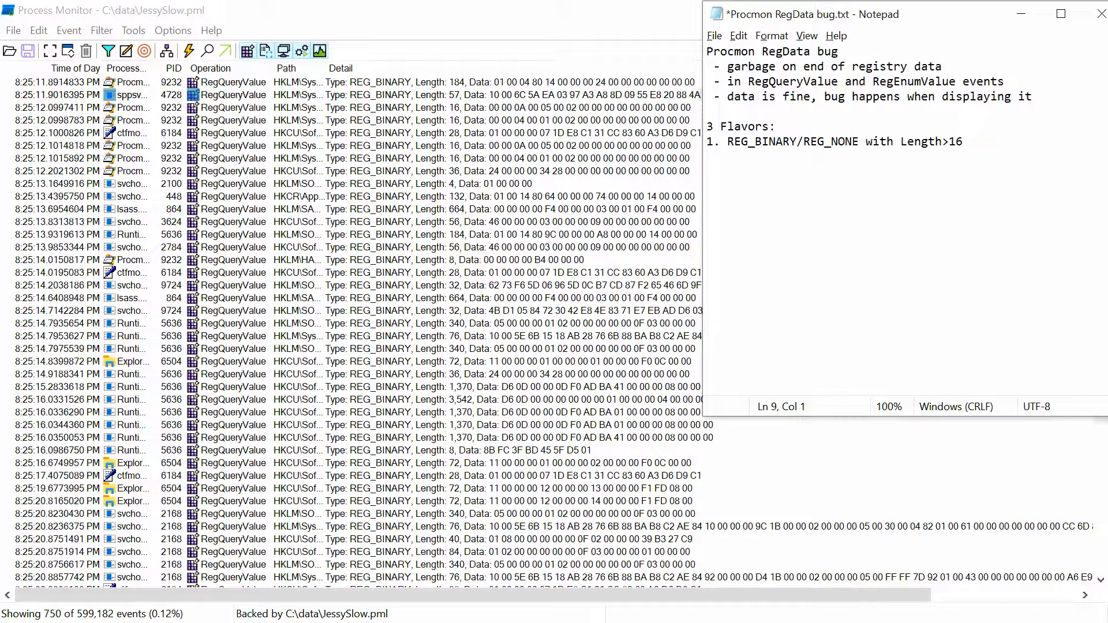
# Switch to Process Monitor and review the active filter conditions for operation and detail, leaving them as they are
pyautogui.click(107, 54)
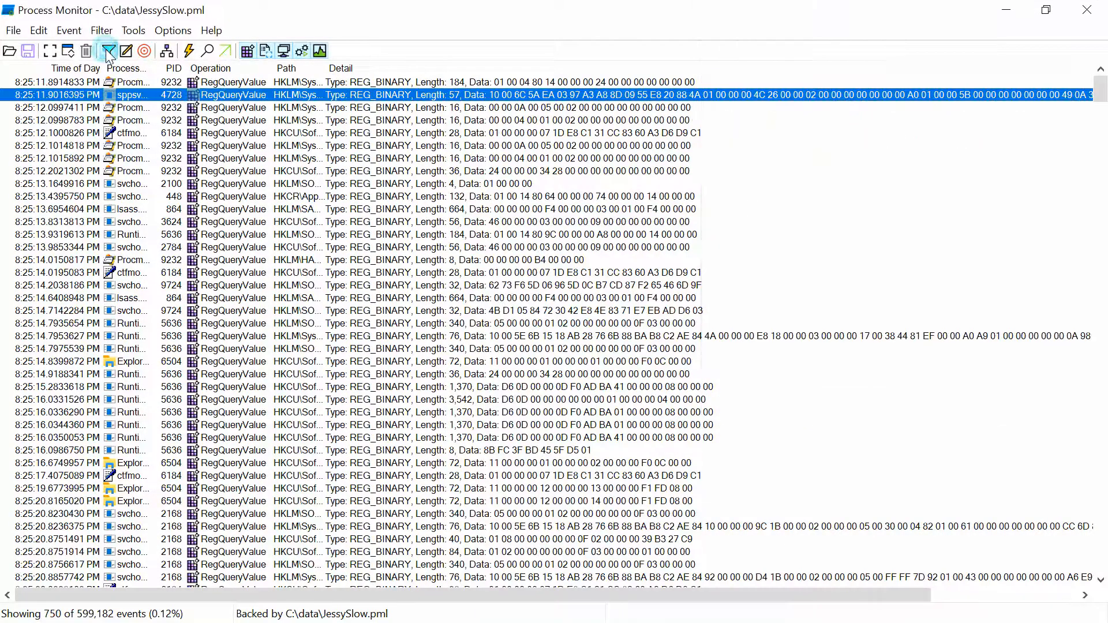
pyautogui.click(106, 52)
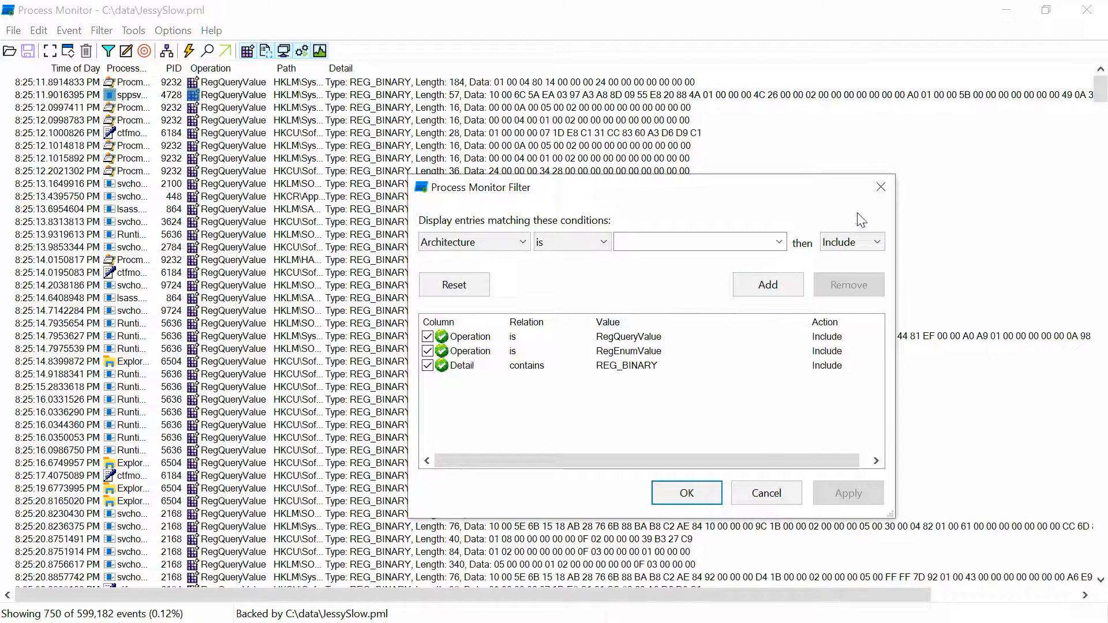
pyautogui.click(880, 187)
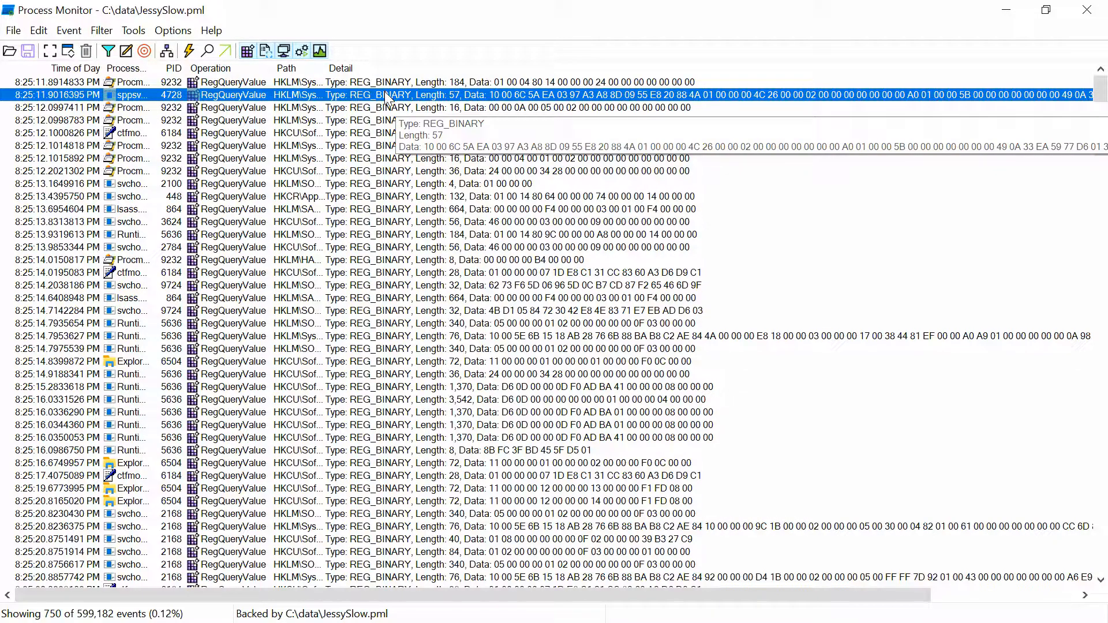
# Copy the data bytes from the properties of the sppsvc event with length 57 and paste them into the Notepad notes
pyautogui.click(466, 82)
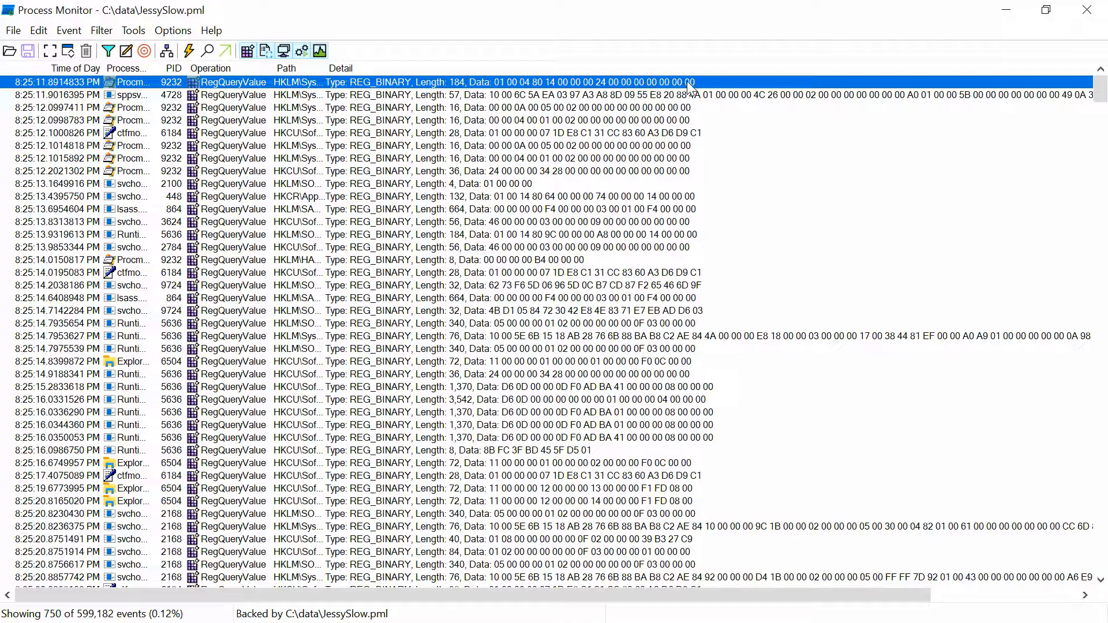
pyautogui.click(462, 99)
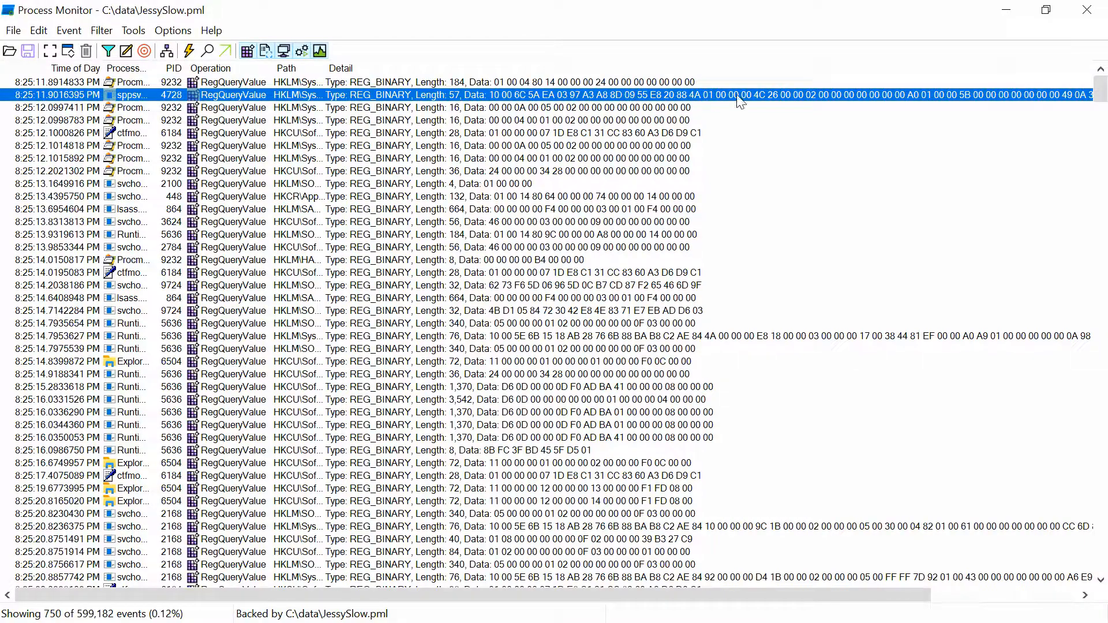
pyautogui.doubleClick(902, 96)
pyautogui.moveTo(770, 280); pyautogui.dragTo(988, 280)
pyautogui.rightClick(942, 279)
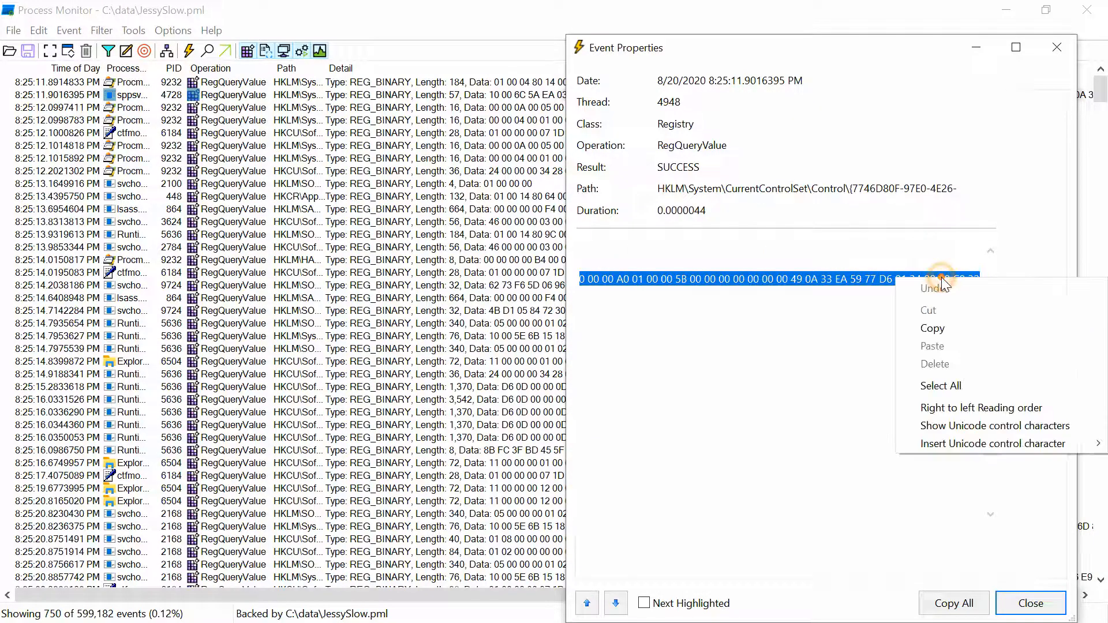
pyautogui.click(941, 326)
pyautogui.hotkey('alt', 'Tab')
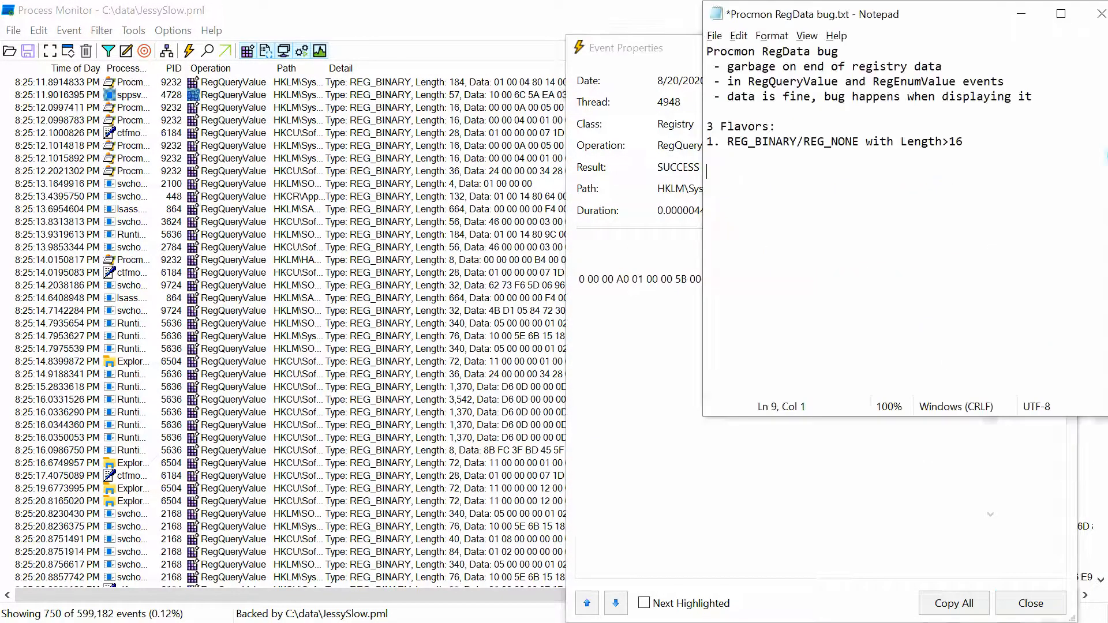
pyautogui.hotkey('ctrl', 'v')
# Break the pasted hex data in the notes into lines of eight bytes each
pyautogui.click(872, 172)
pyautogui.press('Return')
pyautogui.press('Up')
pyautogui.press('Down')
pyautogui.press('Return')
pyautogui.press('Up')
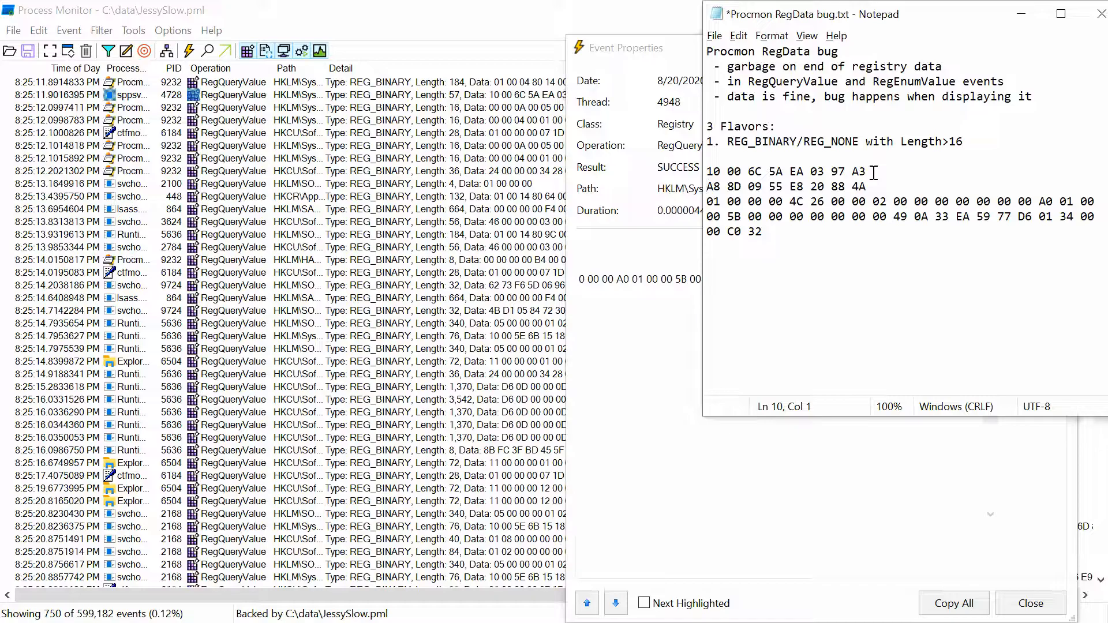
pyautogui.press('Down')
pyautogui.press('Return')
pyautogui.press('Up')
pyautogui.press('End')
pyautogui.press('Down')
pyautogui.press('Return')
pyautogui.press('Up')
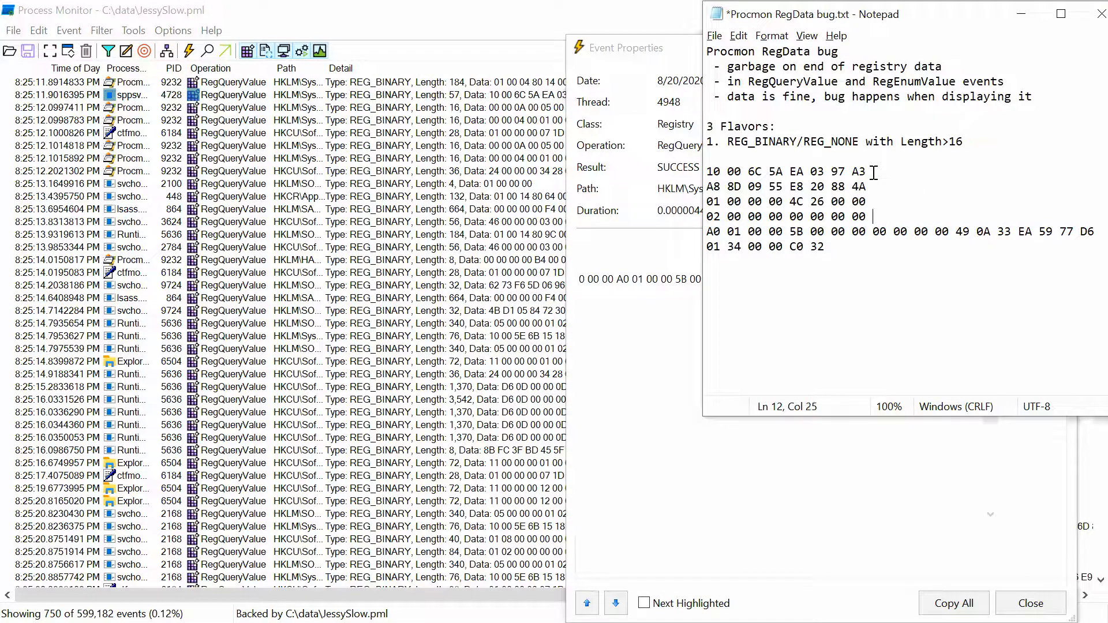
pyautogui.press('Return')
pyautogui.press('Up')
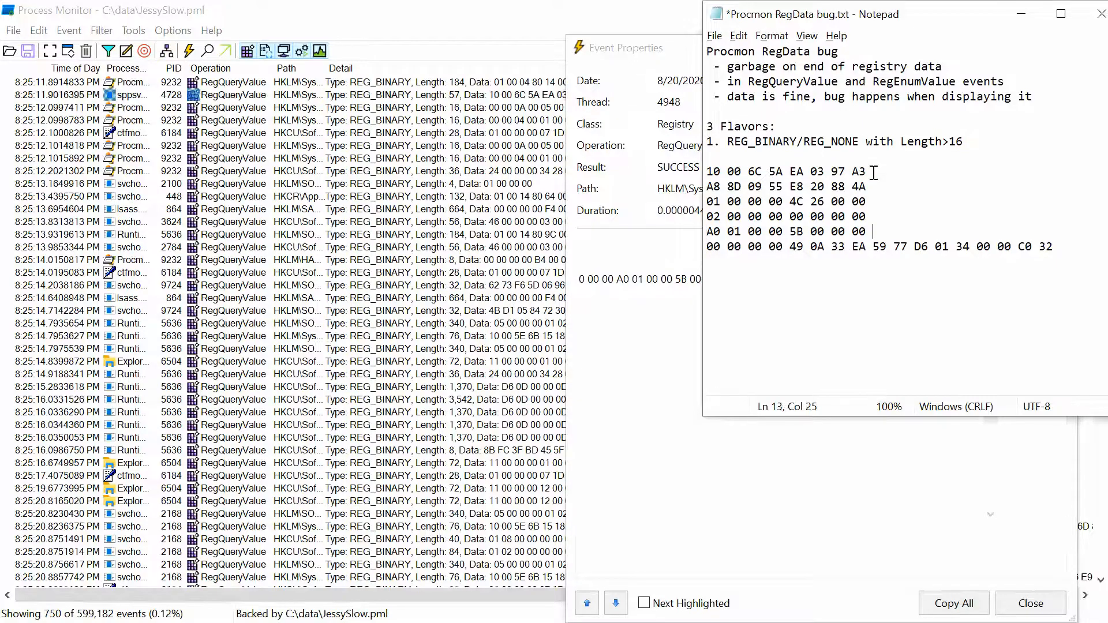
pyautogui.press('Return')
pyautogui.hotkey('ctrl', 'Right')
pyautogui.hotkey('ctrl', 'Right')
pyautogui.hotkey('ctrl', 'Right')
pyautogui.hotkey('ctrl', 'Right')
pyautogui.hotkey('ctrl', 'Right')
pyautogui.hotkey('ctrl', 'Right')
pyautogui.hotkey('ctrl', 'Right')
pyautogui.hotkey('ctrl', 'Right')
pyautogui.press('Return')
# Highlight the whole byte block in the notes, and only the bytes after the first 16
pyautogui.moveTo(706, 171); pyautogui.dragTo(879, 275)
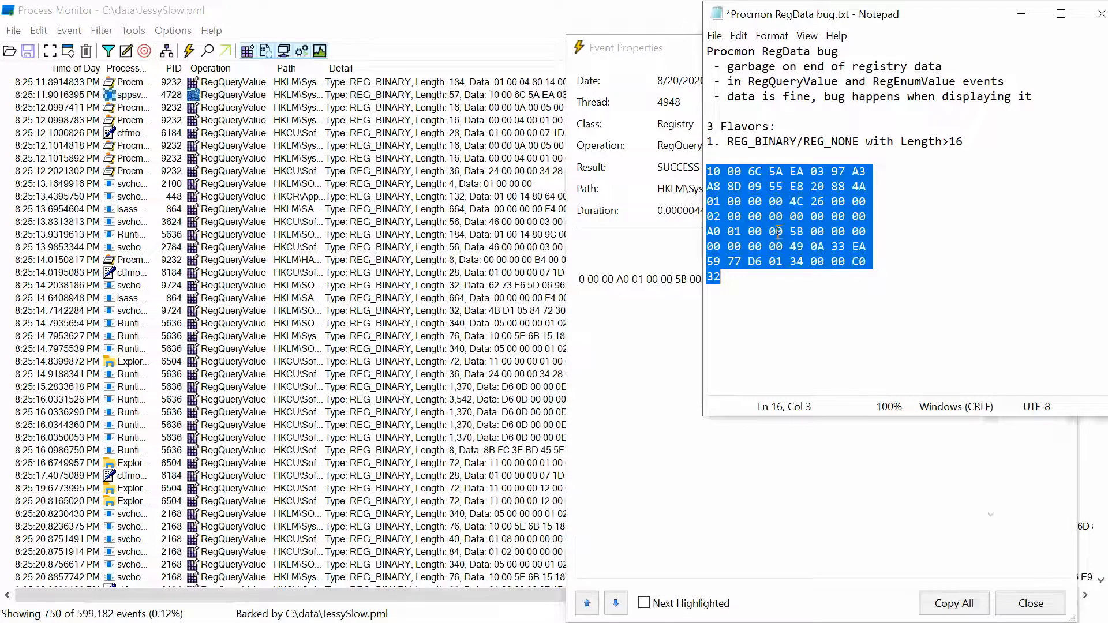
pyautogui.moveTo(708, 203); pyautogui.dragTo(752, 282)
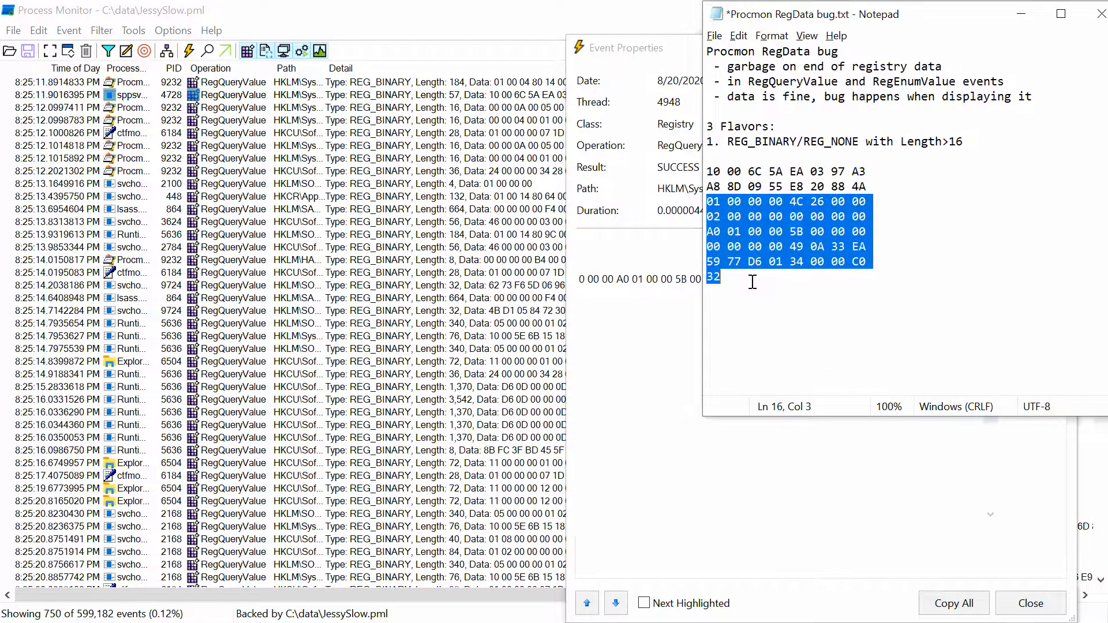
# Close the Process Monitor event properties and switch to viewer9 to open JessySlow.pml
pyautogui.click(640, 252)
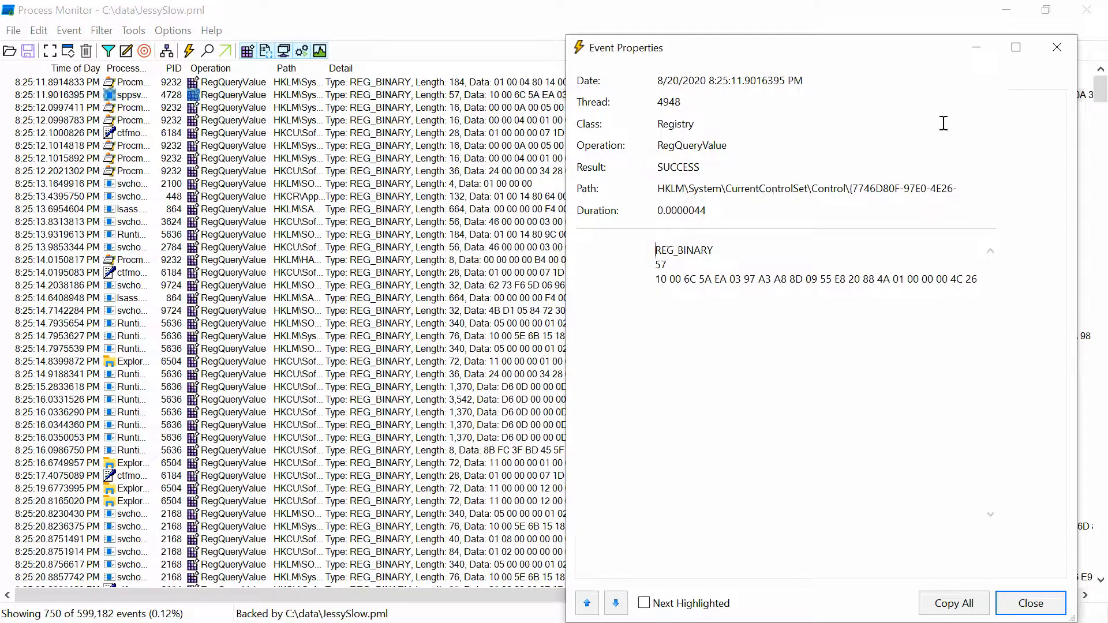
pyautogui.click(1065, 50)
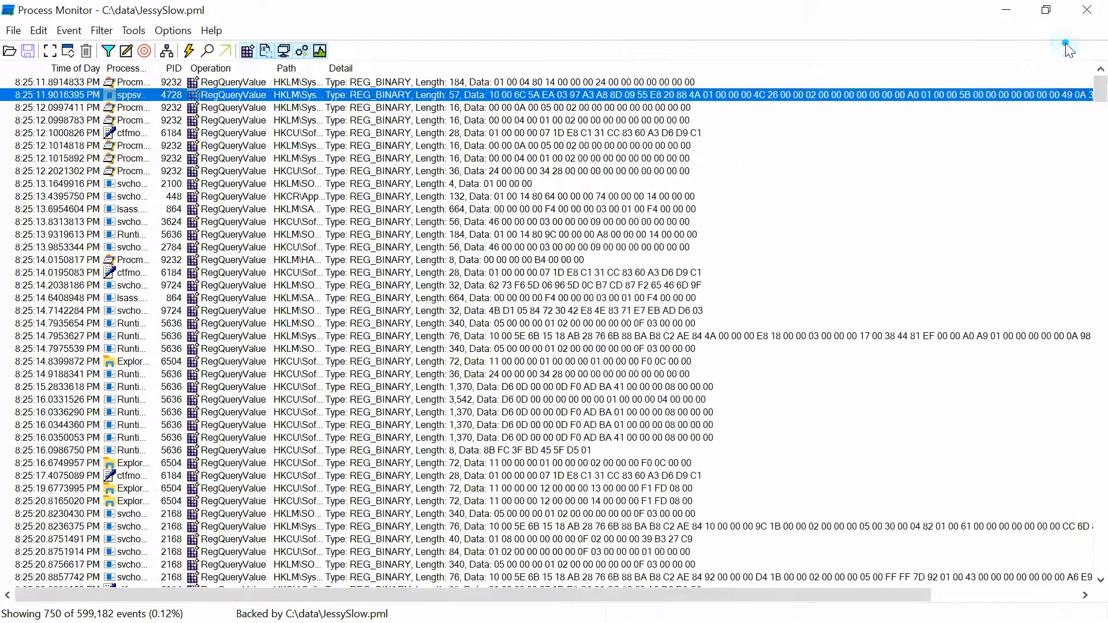
pyautogui.click(1047, 12)
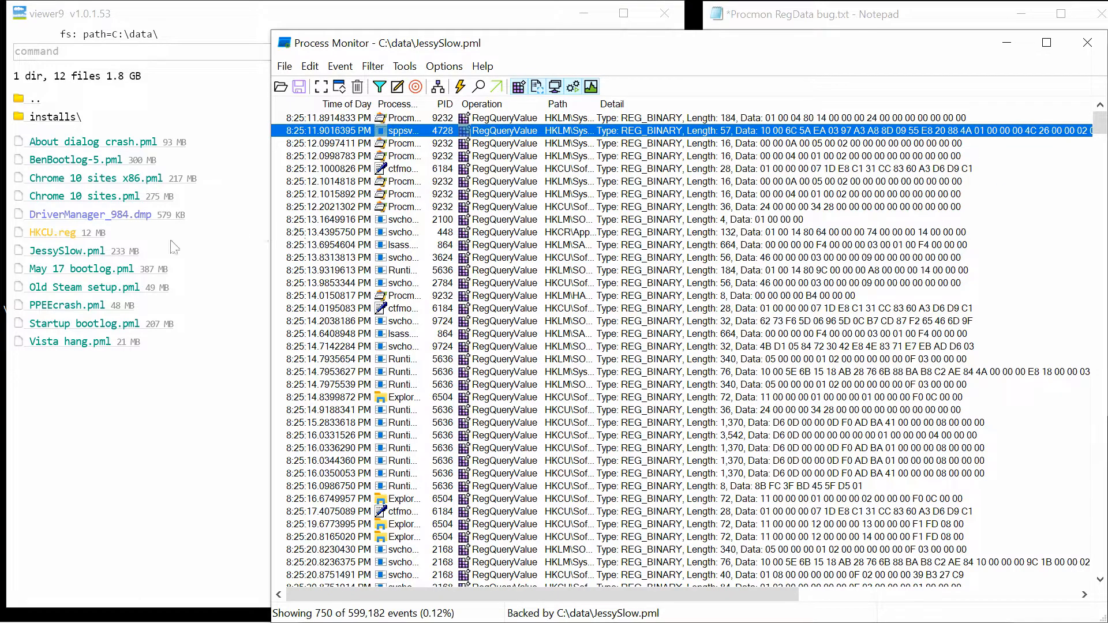
pyautogui.click(92, 255)
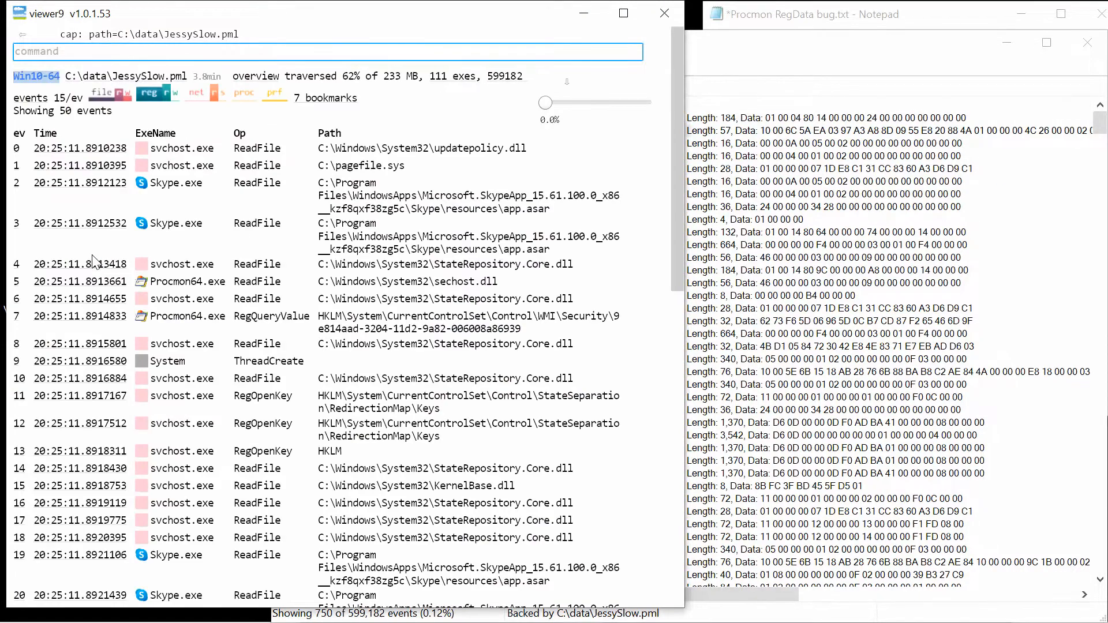
# Run the query "q RegType=REG_BINARY QueryValType=* Length RegData" on the capture
pyautogui.write('q Type')
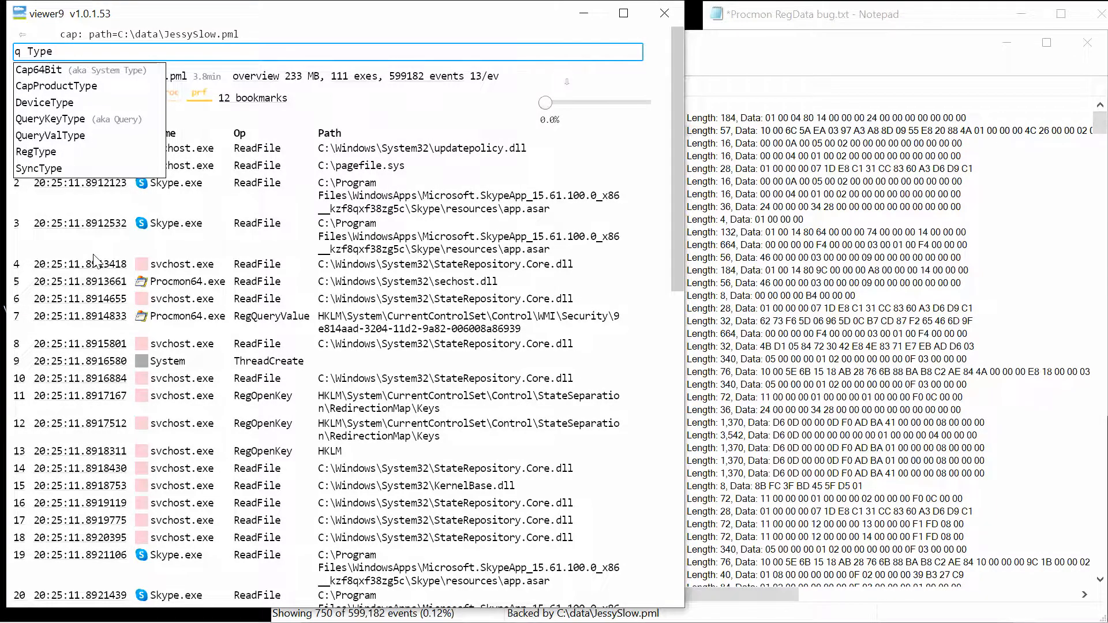
pyautogui.press('Down')
pyautogui.press('Down')
pyautogui.press('Down')
pyautogui.press('Down')
pyautogui.press('Down')
pyautogui.press('Down')
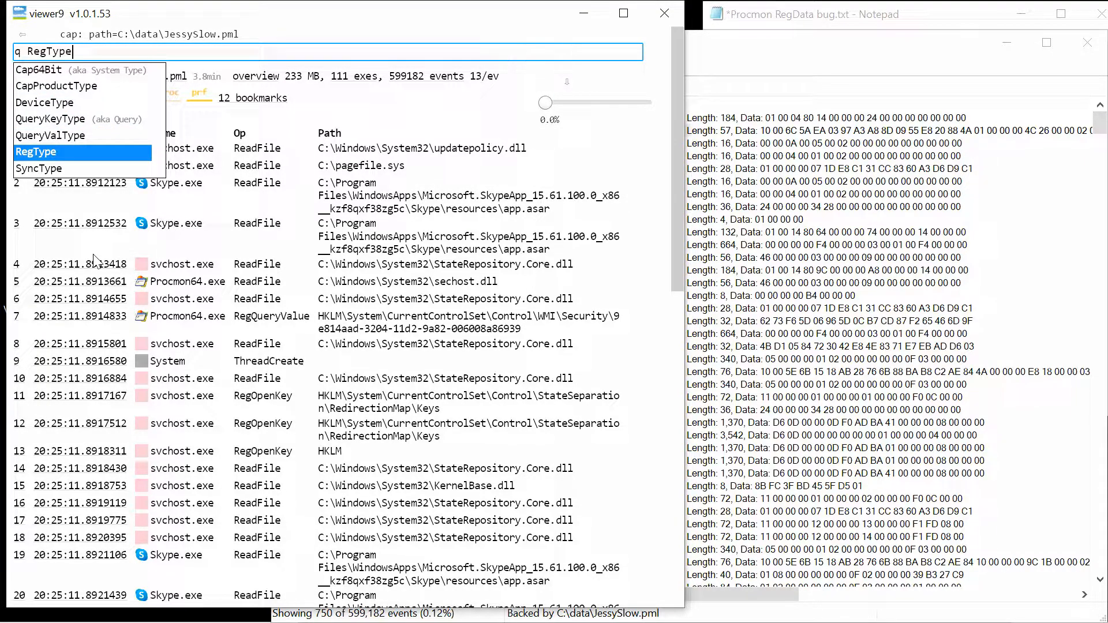
pyautogui.write('=')
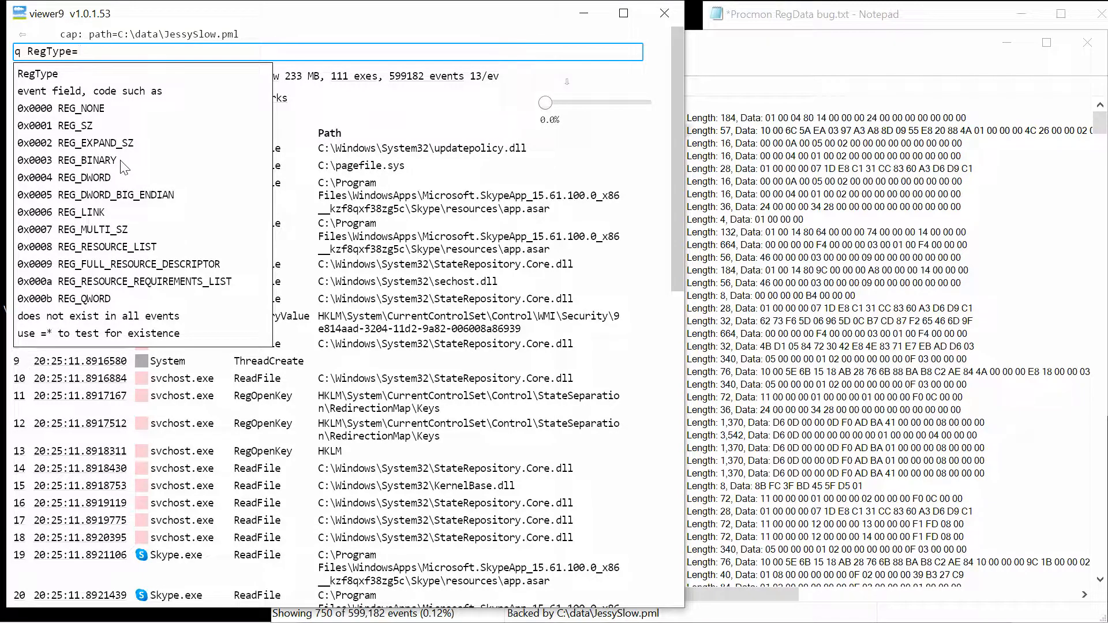
pyautogui.write('REG_BINARY Q')
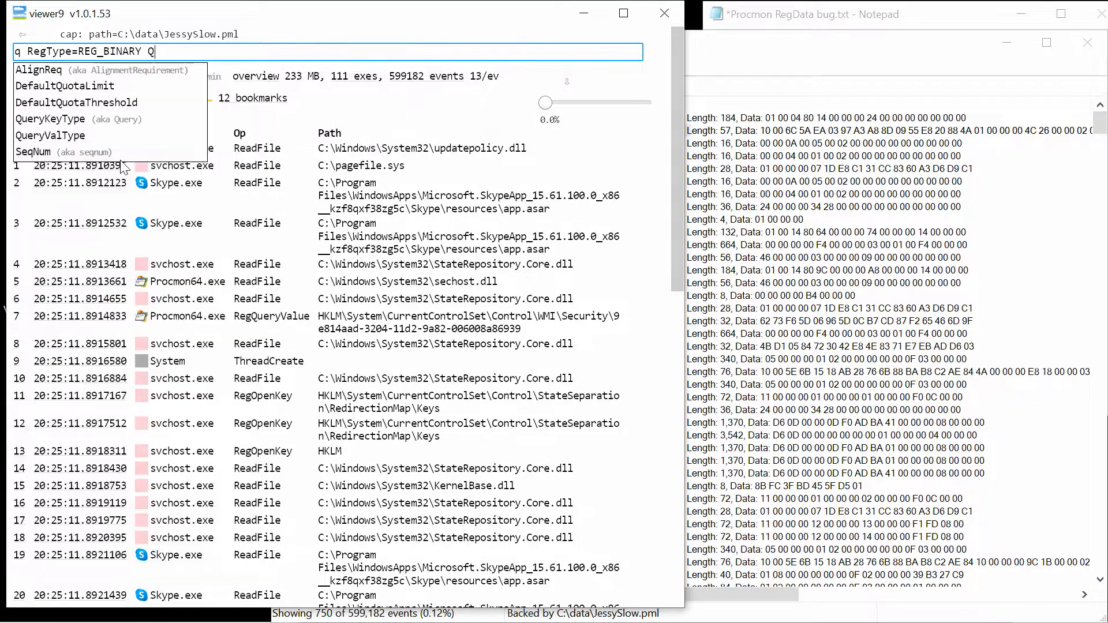
pyautogui.write('ueryValType=*')
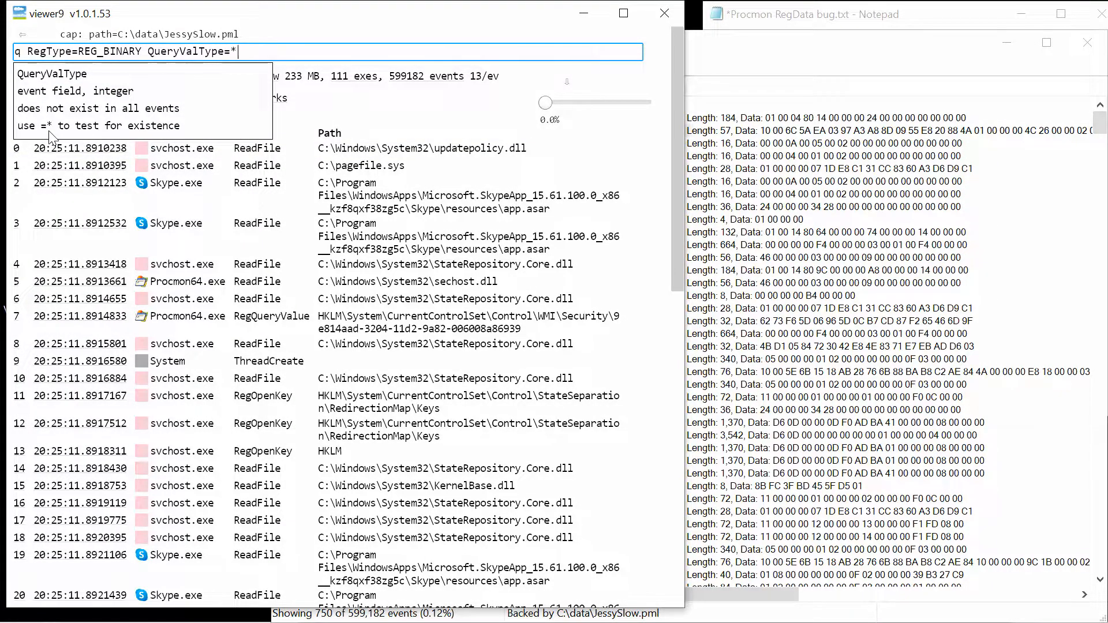
pyautogui.write(' Le')
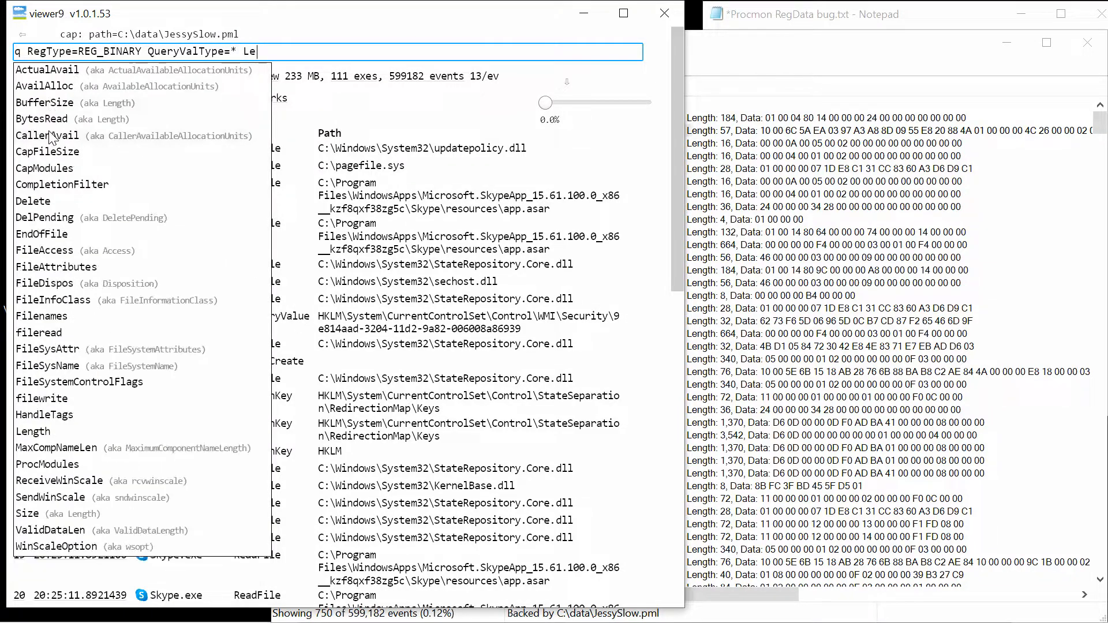
pyautogui.write('ngth RegDataSize')
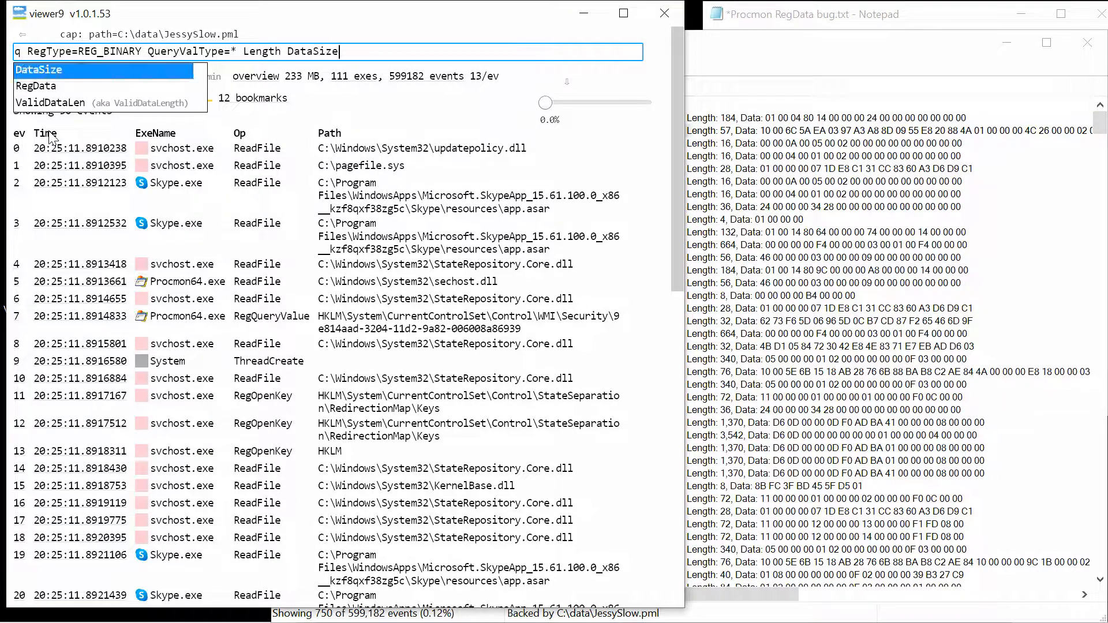
pyautogui.press('Down')
pyautogui.press('Return')
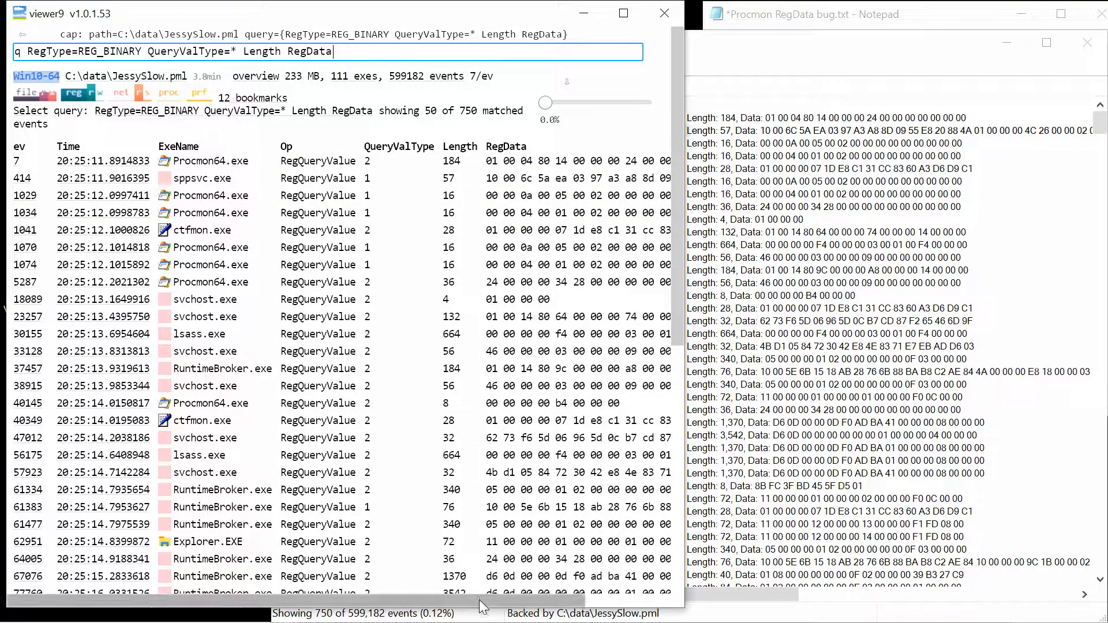
# Open the details of event 7, the Procmon64.exe RegQueryValue event with length 184, from the query results
pyautogui.moveTo(484, 601); pyautogui.dragTo(459, 600)
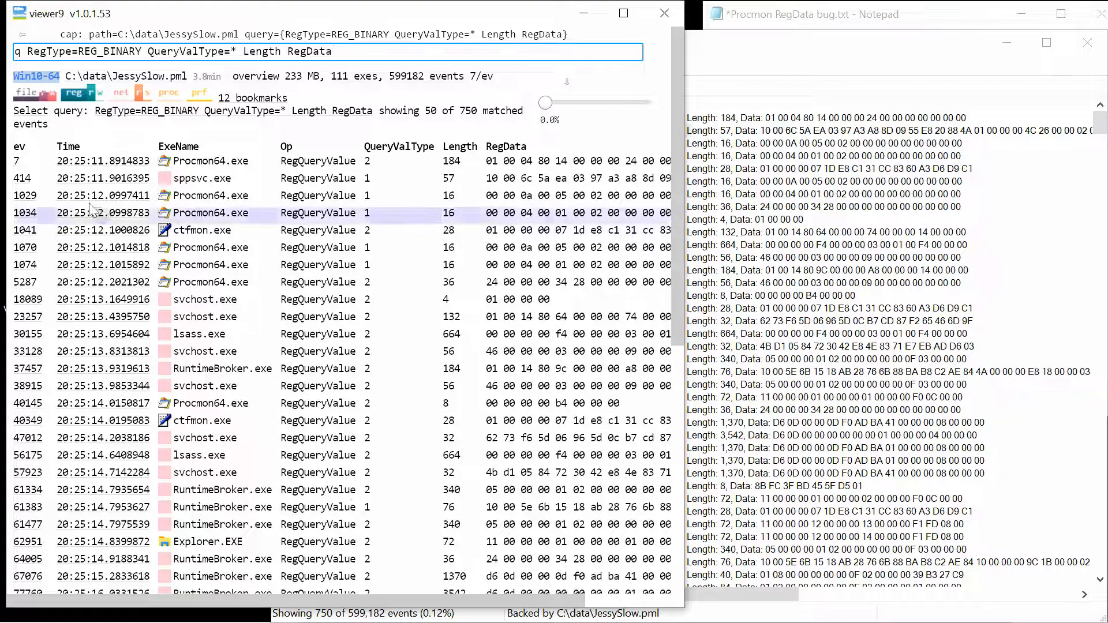
pyautogui.click(18, 165)
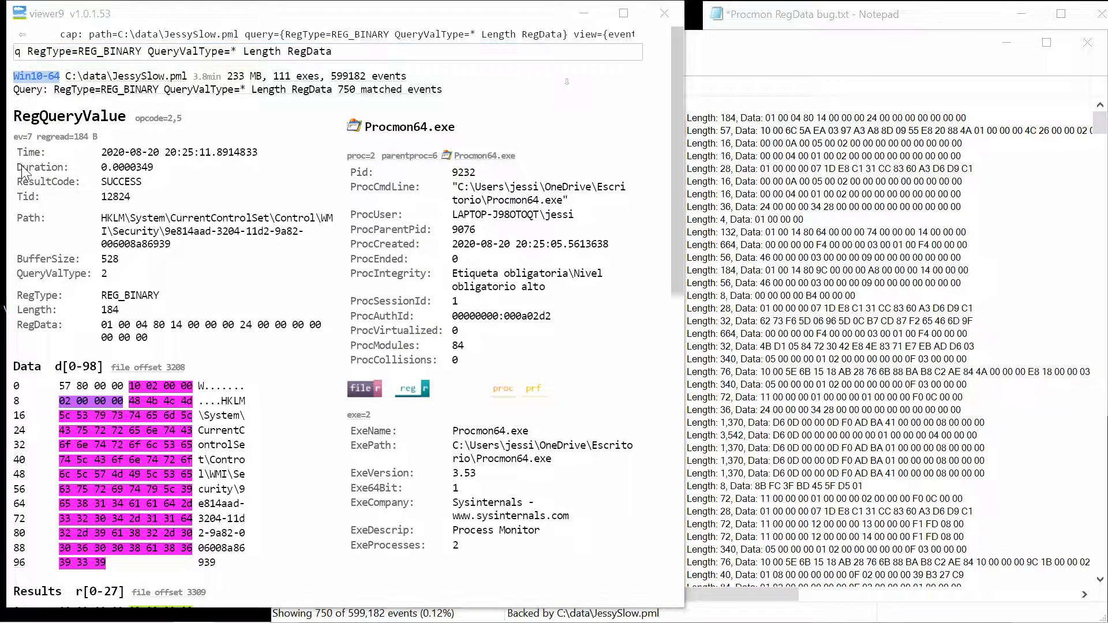
# Examine the type, length and data bytes in the Results section of the event 7 details
pyautogui.scroll(-2, 20, 169)
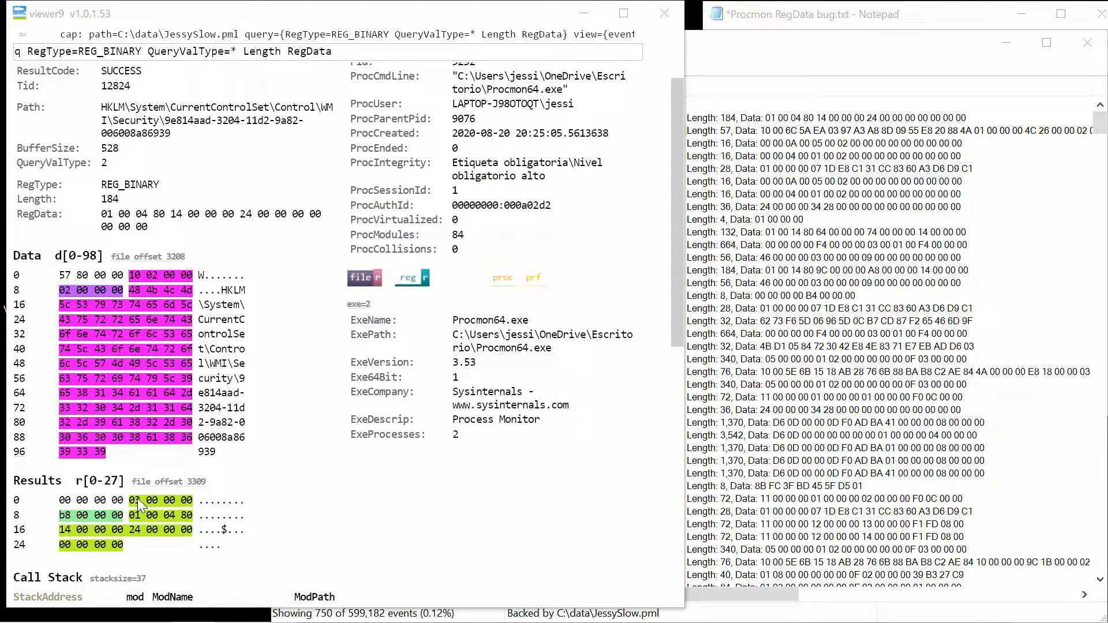
pyautogui.moveTo(139, 504)
pyautogui.moveTo(67, 516)
pyautogui.scroll(3, 128, 563)
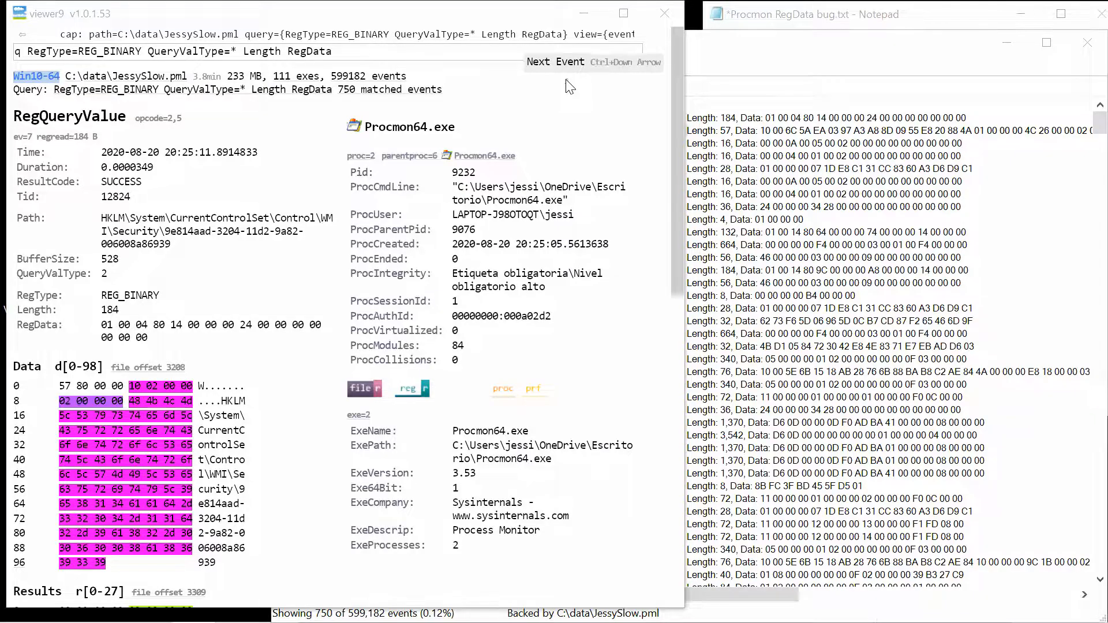
# Open the next matching event and inspect the type, length and data bytes in its Results section
pyautogui.click(570, 86)
pyautogui.moveTo(675, 89); pyautogui.dragTo(687, 276)
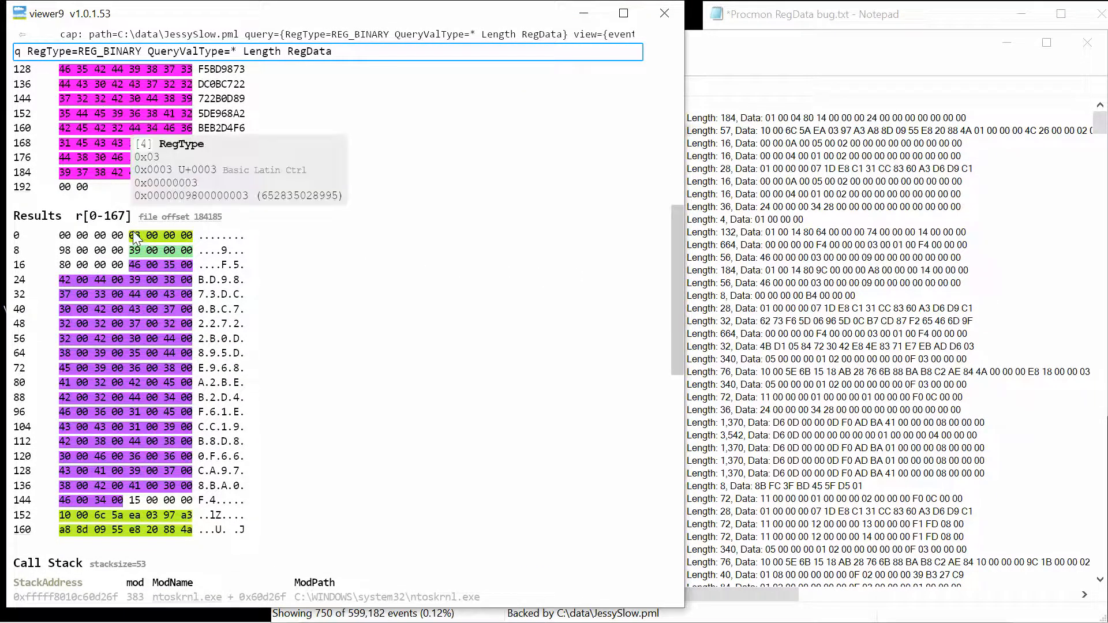
pyautogui.moveTo(134, 255)
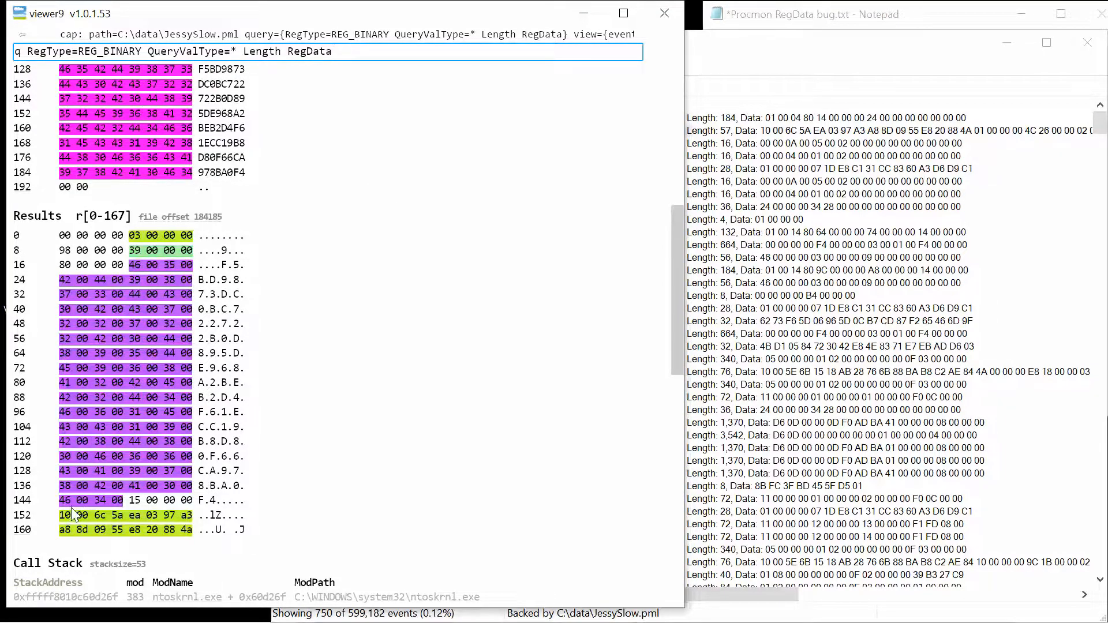
# Switch to the Notepad notes and highlight the first 16 bytes of the byte block
pyautogui.moveTo(68, 522)
pyautogui.click(860, 16)
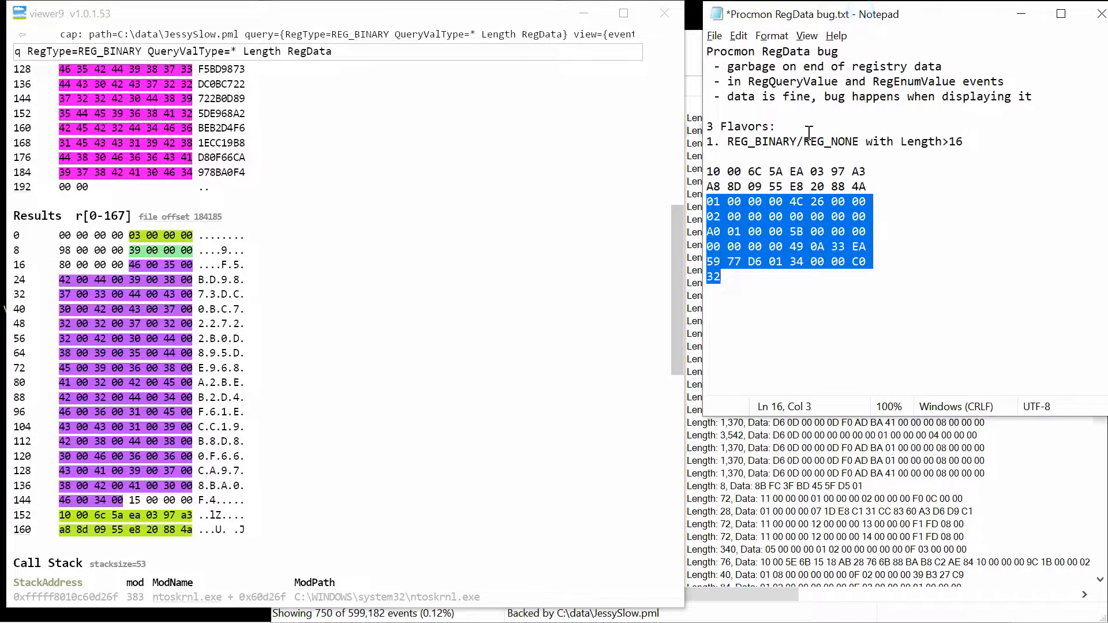
pyautogui.click(708, 172)
pyautogui.moveTo(708, 172); pyautogui.dragTo(877, 182)
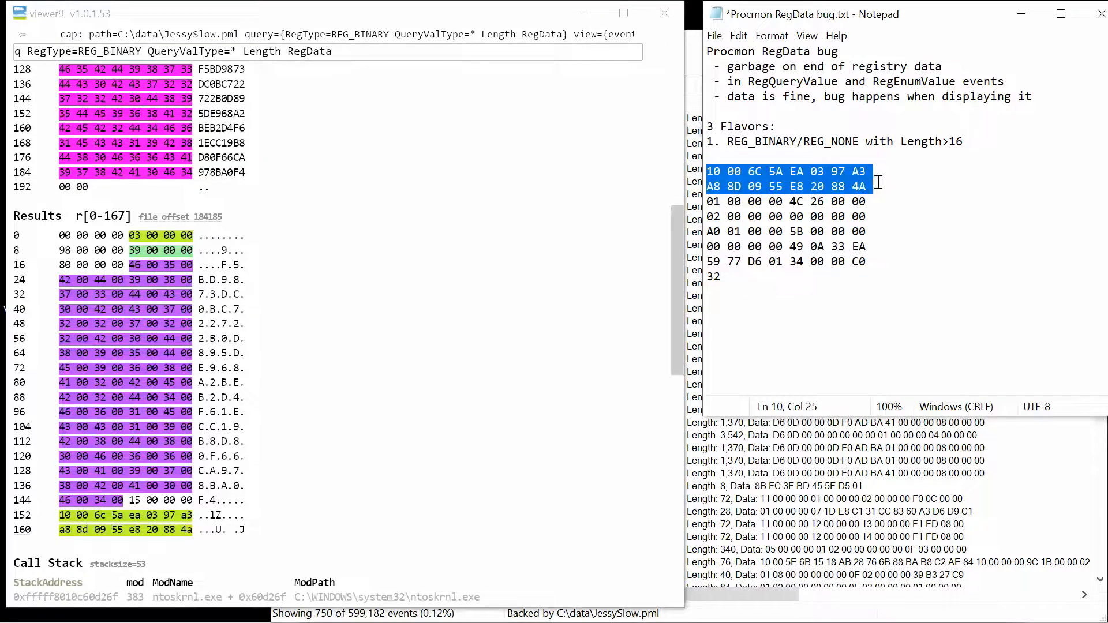
# Open the binary view from Results row 160 in viewer9, and highlight the second and third byte rows in the notes for comparison
pyautogui.click(24, 529)
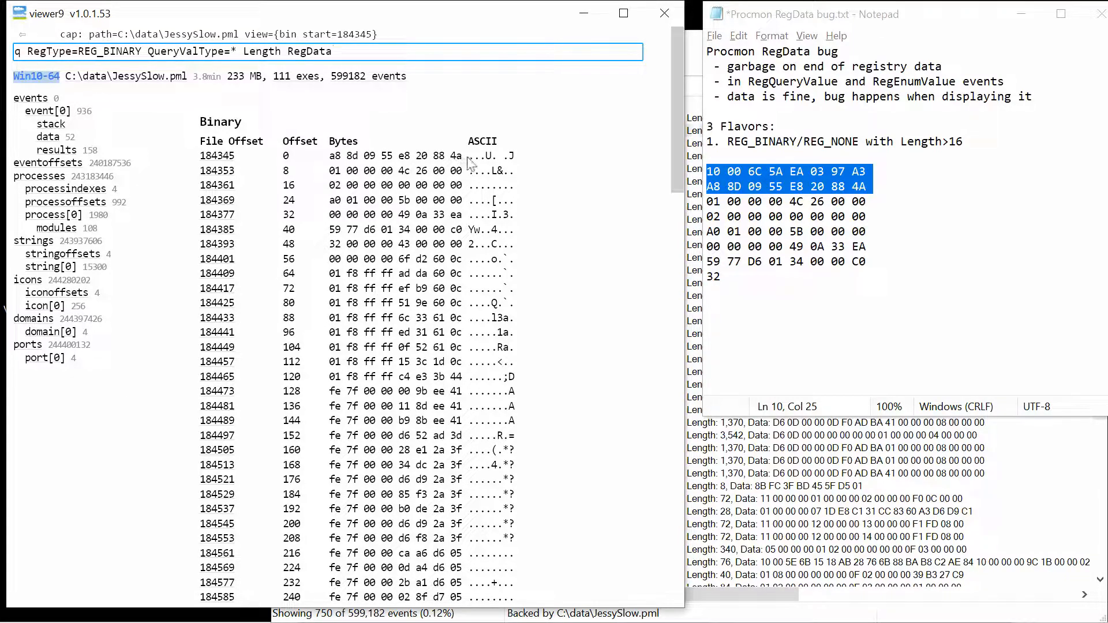
pyautogui.moveTo(708, 187); pyautogui.dragTo(873, 185)
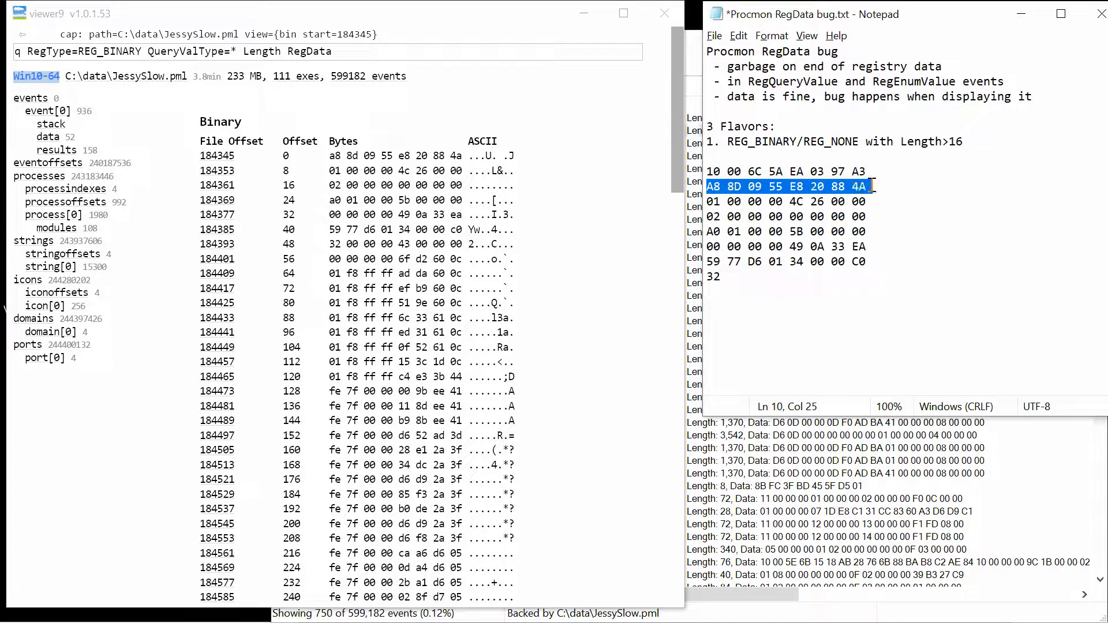
pyautogui.moveTo(706, 201); pyautogui.dragTo(874, 203)
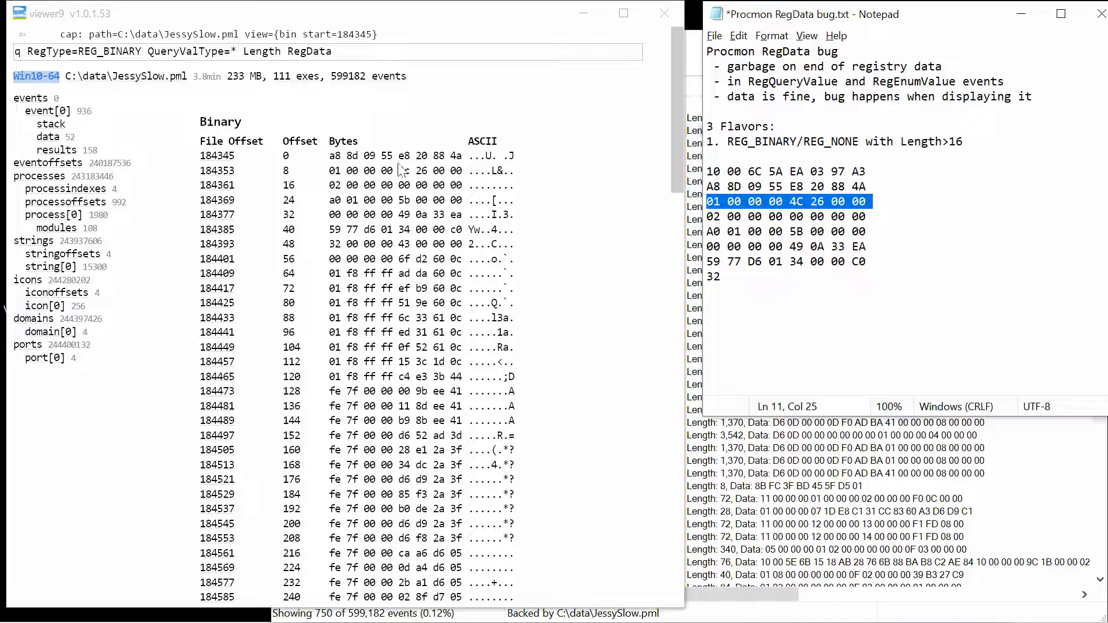
# Copy the file offset 184353 from the binary view into the notes below the byte block
pyautogui.moveTo(234, 171); pyautogui.dragTo(218, 171)
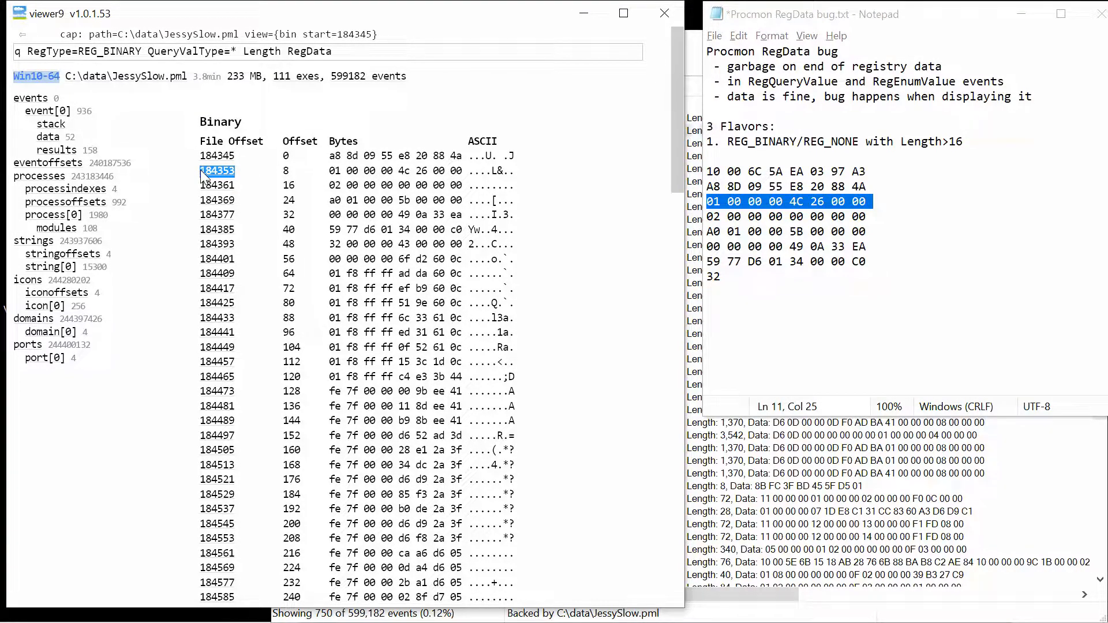
pyautogui.click(735, 298)
pyautogui.write('184353')
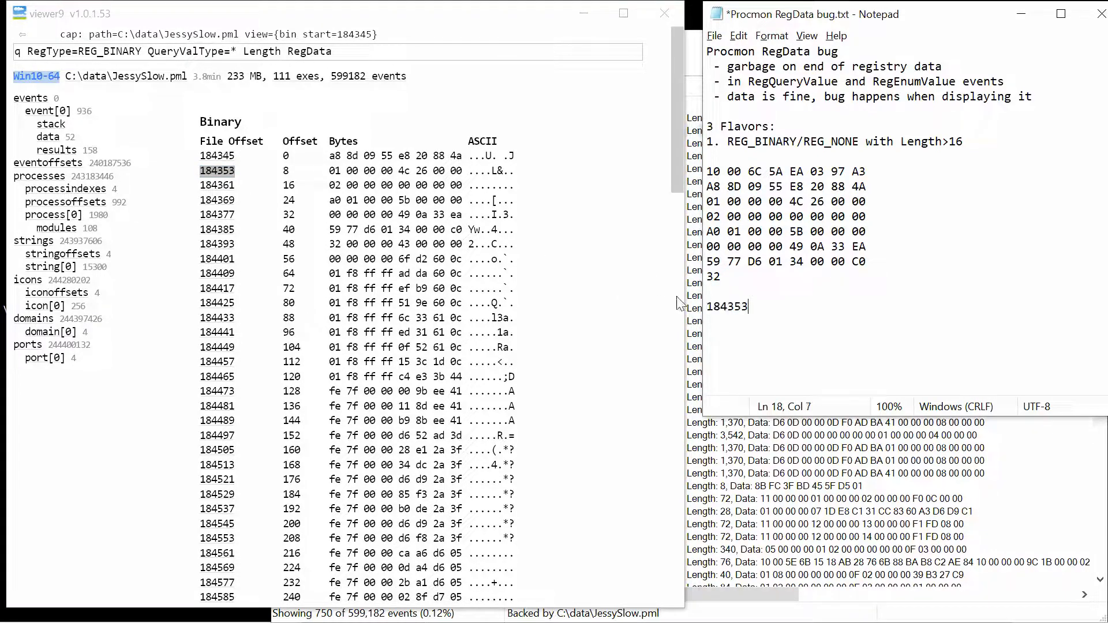
# Go back to the RegQueryValue event details in viewer9 to check the event number, and return to the binary view
pyautogui.click(21, 51)
pyautogui.press('Return')
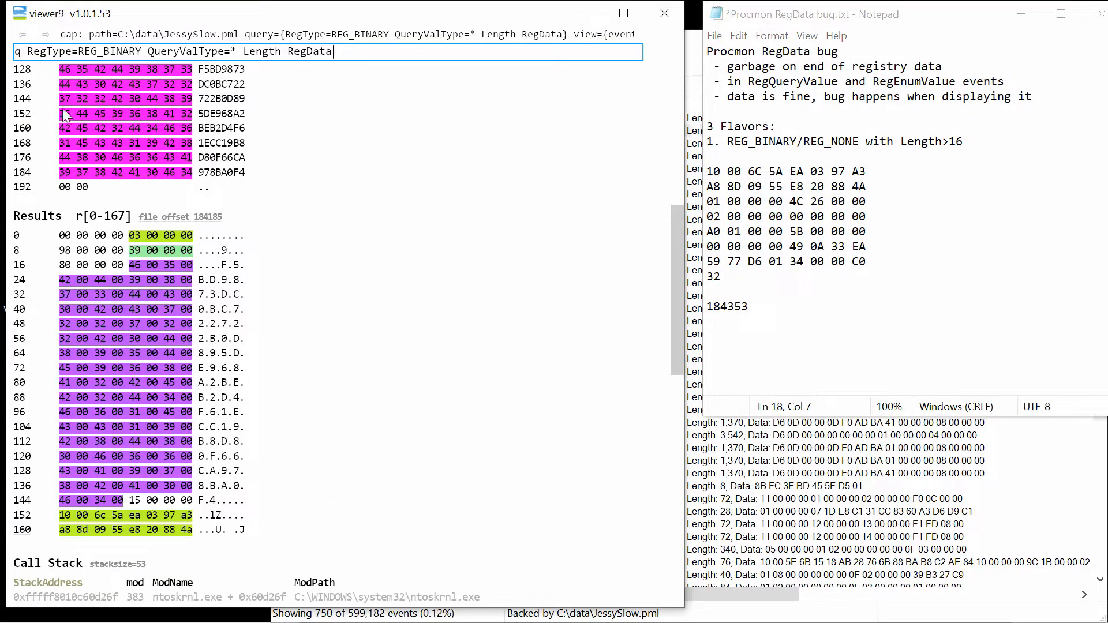
pyautogui.scroll(10, 65, 115)
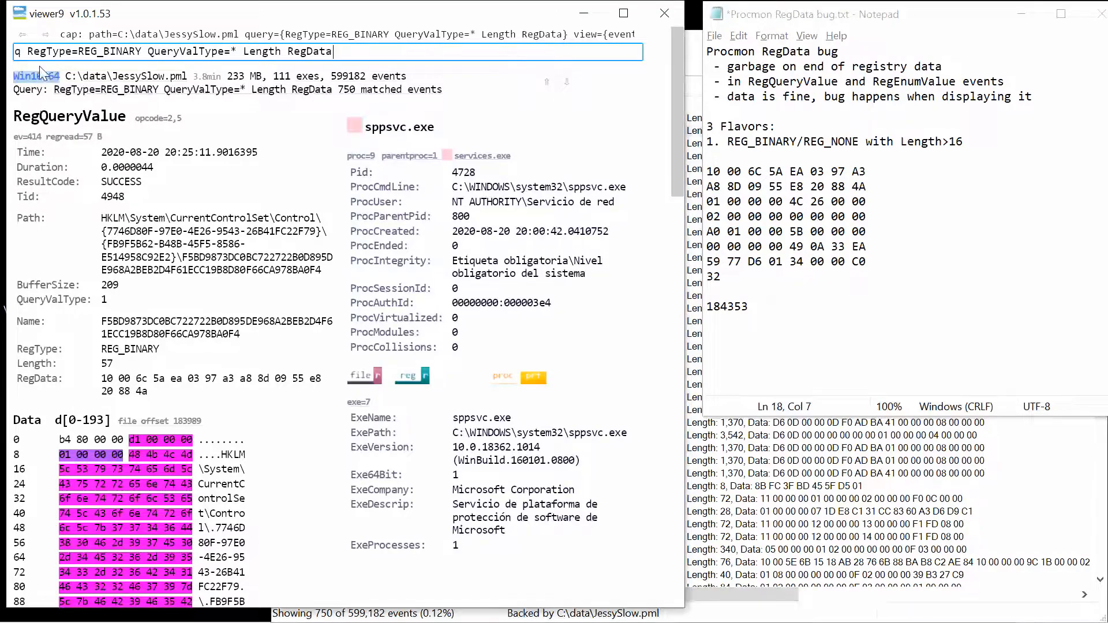
pyautogui.click(43, 37)
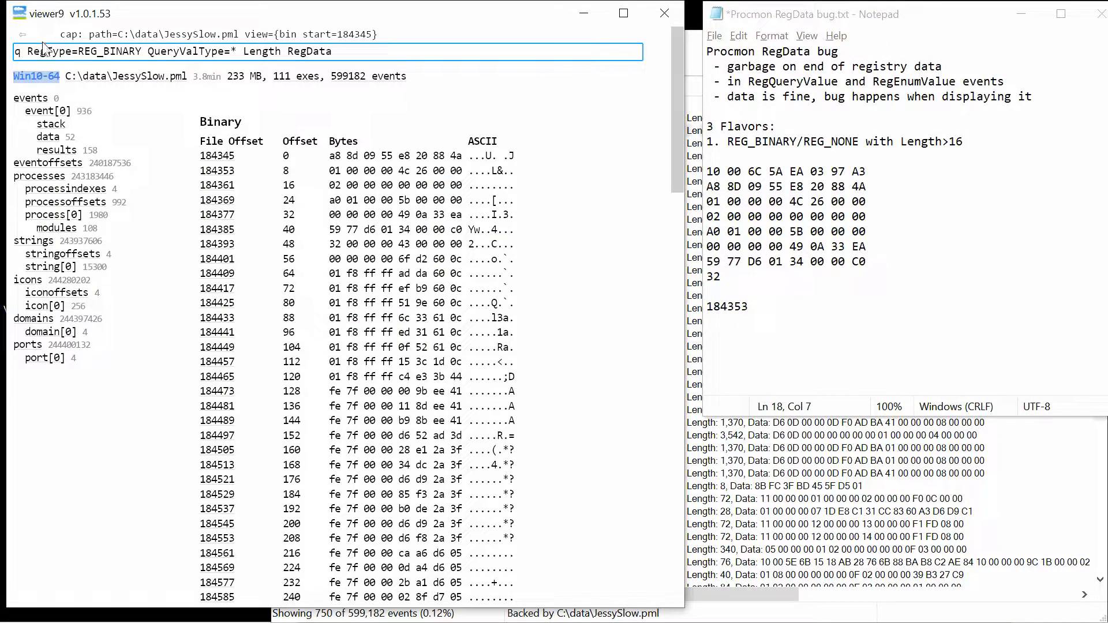
# Open the events section in the binary view and change its event index to 415
pyautogui.click(44, 113)
pyautogui.doubleClick(425, 34)
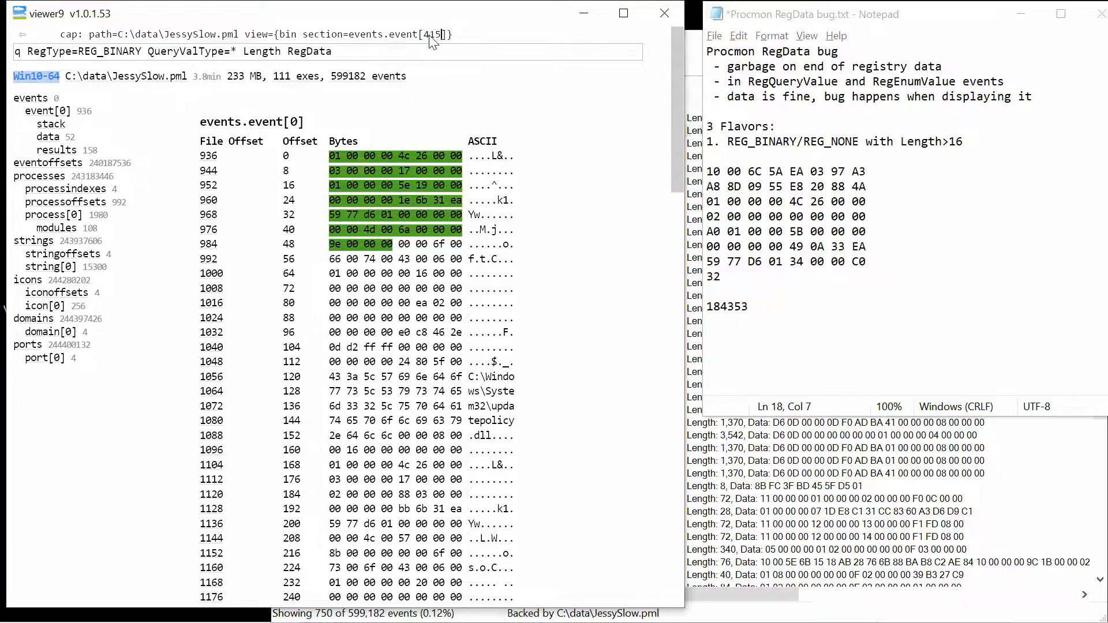
pyautogui.write('415')
pyautogui.press('Return')
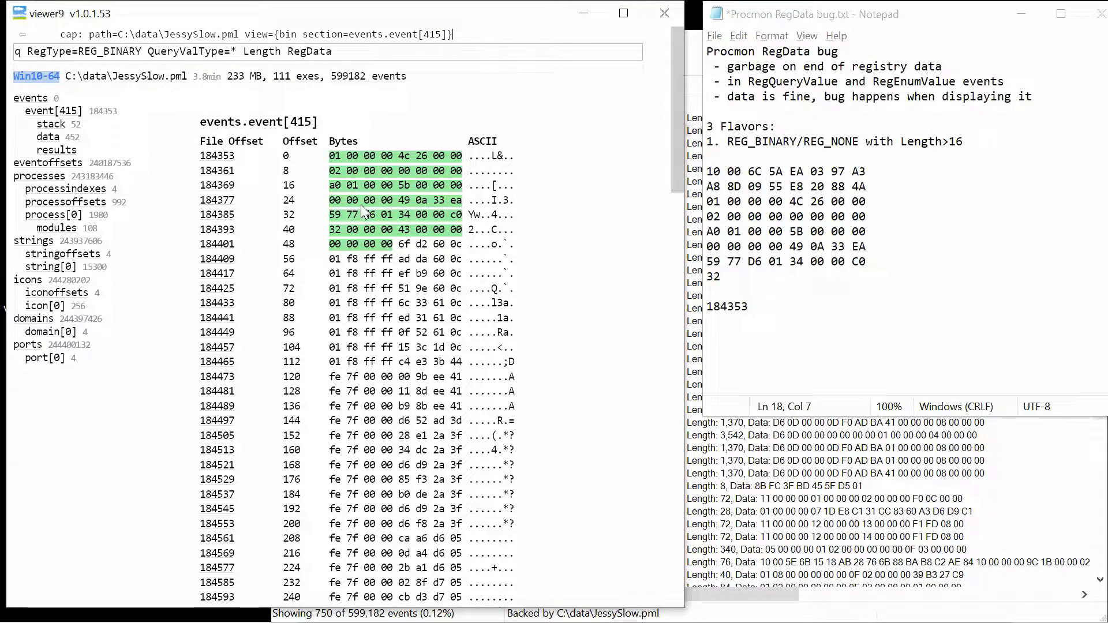
# Highlight 184353 in the notes and the first file offset of event 415 in viewer9 to compare them
pyautogui.moveTo(749, 306); pyautogui.dragTo(705, 306)
pyautogui.moveTo(236, 154); pyautogui.dragTo(204, 167)
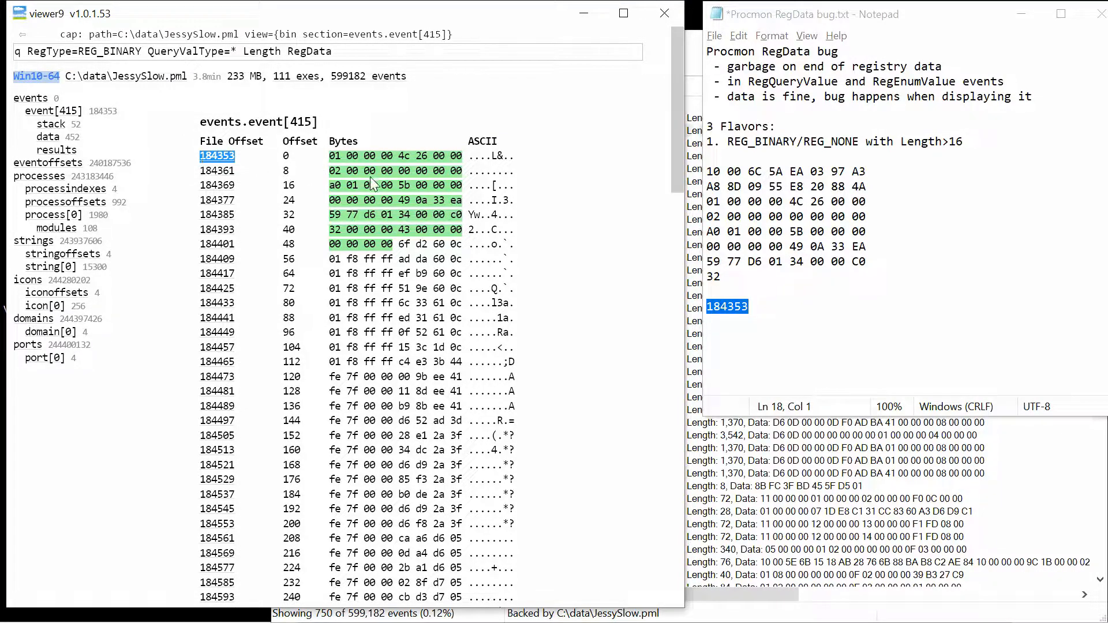
pyautogui.moveTo(405, 201)
# Switch to Process Monitor, open the properties of the length 57 sppsvc event, and highlight its date
pyautogui.click(697, 56)
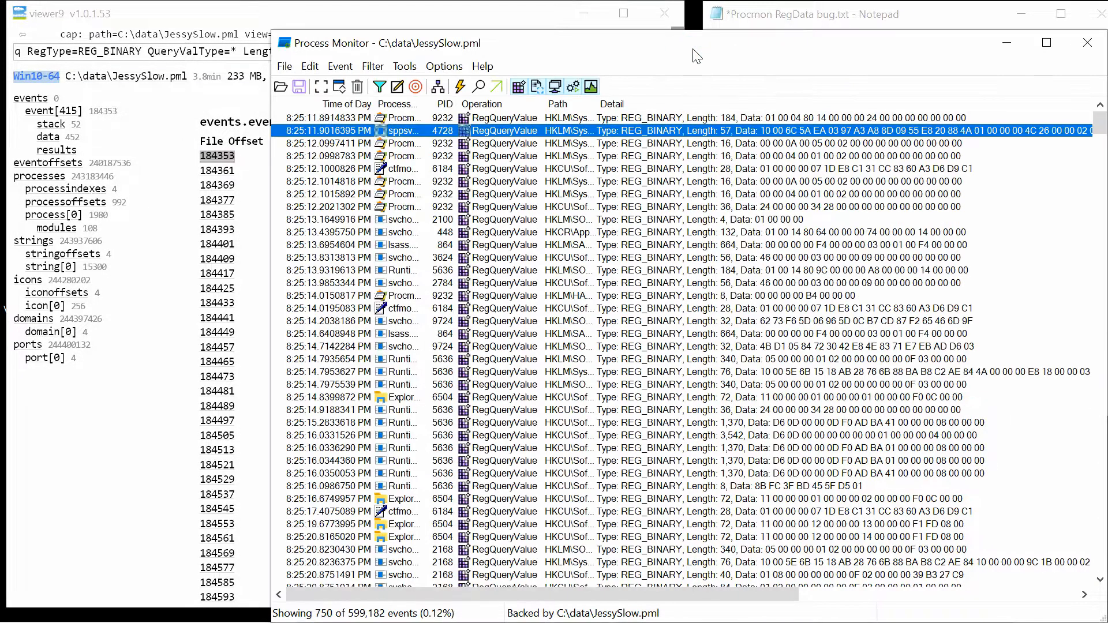
pyautogui.doubleClick(659, 127)
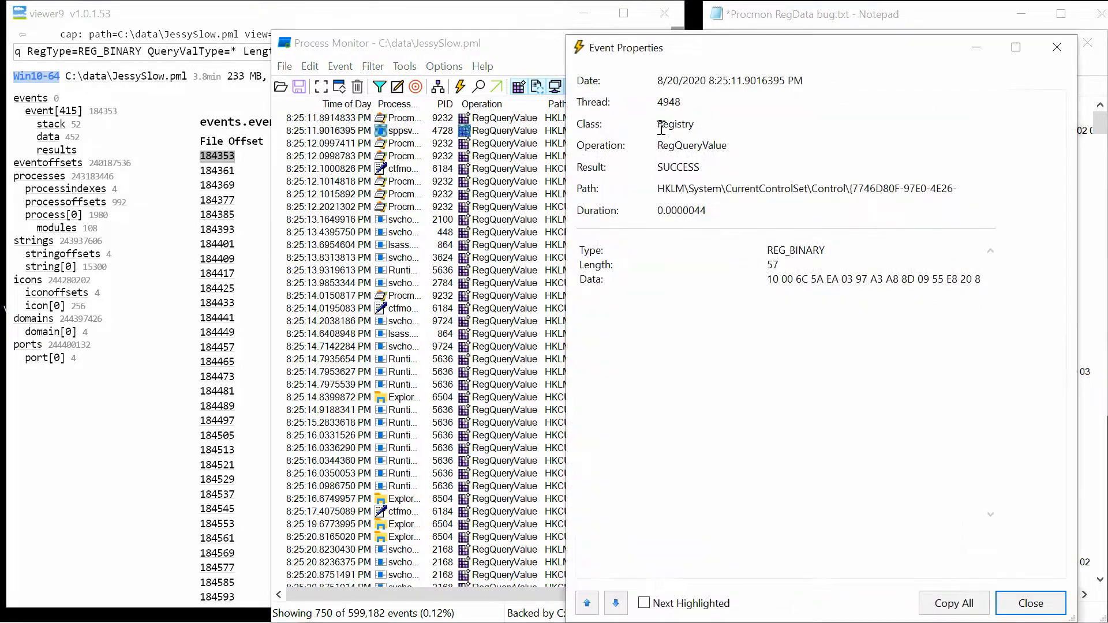
pyautogui.moveTo(657, 81); pyautogui.dragTo(800, 80)
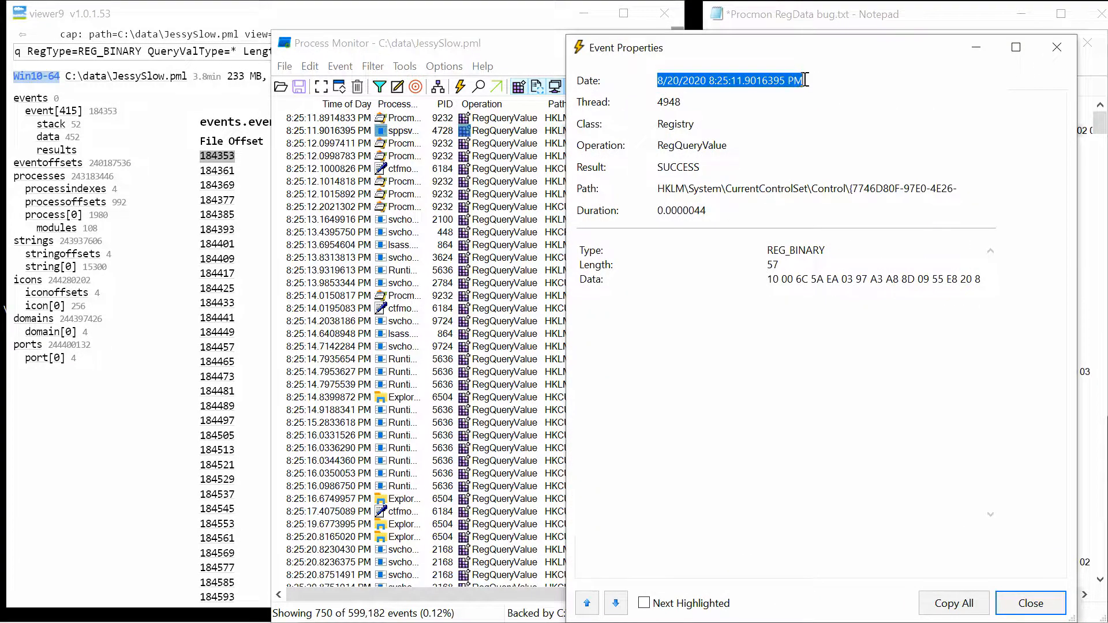
# Inspect the timestamp at byte 28 of event 415 in viewer9 and highlight its eight bytes, 49 0a 33 ea 59 77 d6 01
pyautogui.click(183, 137)
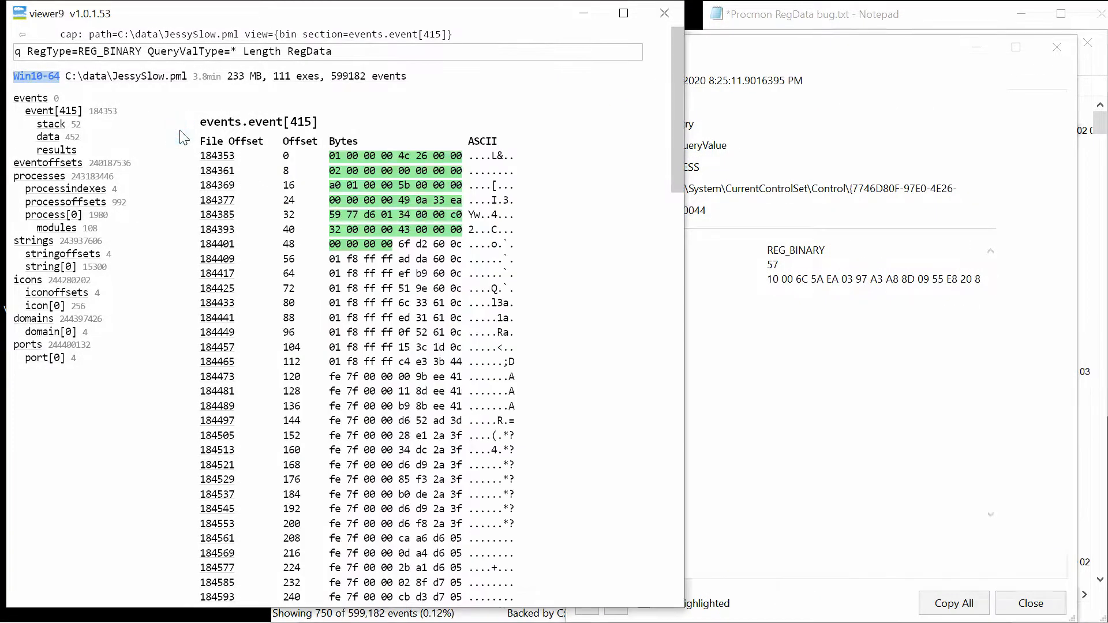
pyautogui.moveTo(401, 201)
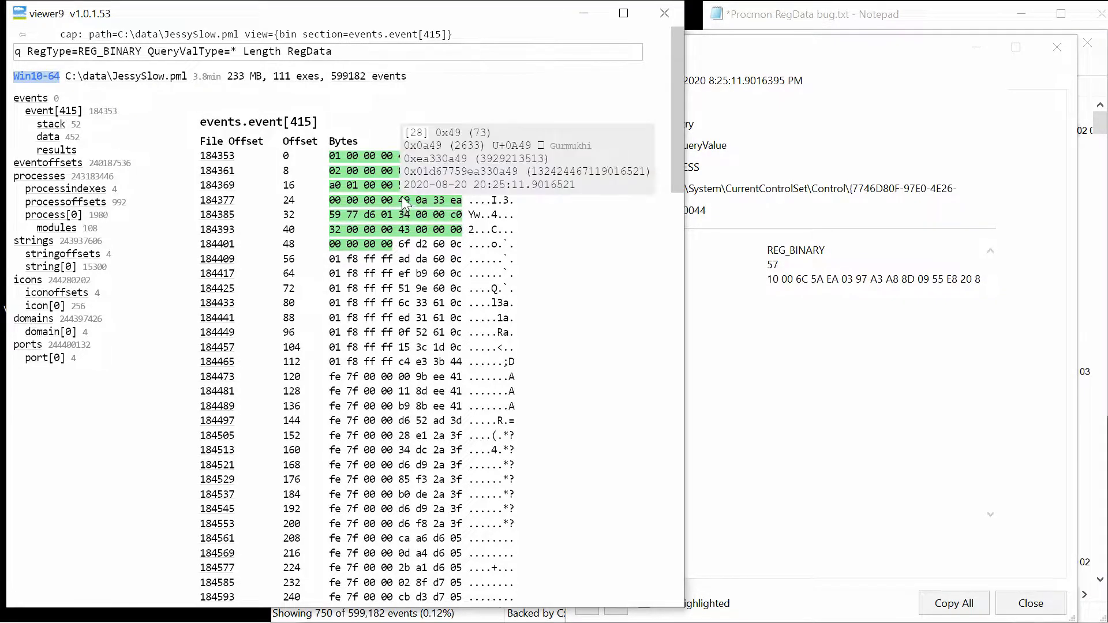
pyautogui.moveTo(404, 185); pyautogui.dragTo(577, 186)
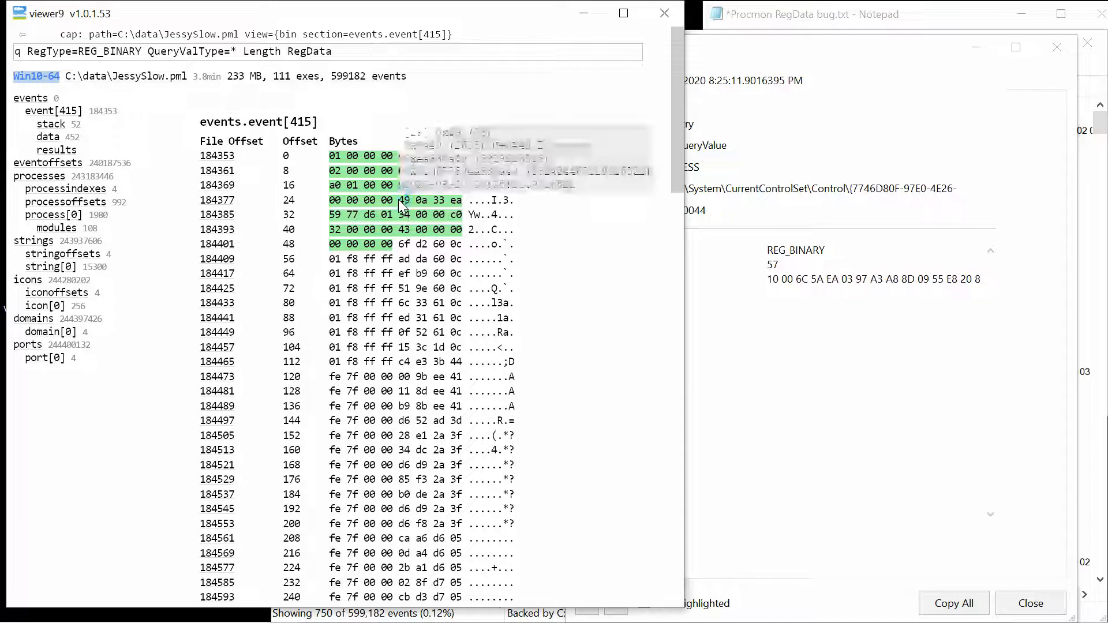
pyautogui.moveTo(399, 201); pyautogui.dragTo(394, 216)
# Highlight the matching timestamp bytes 49 0A 33 EA 59 77 D6 01 in the Notepad notes
pyautogui.click(858, 22)
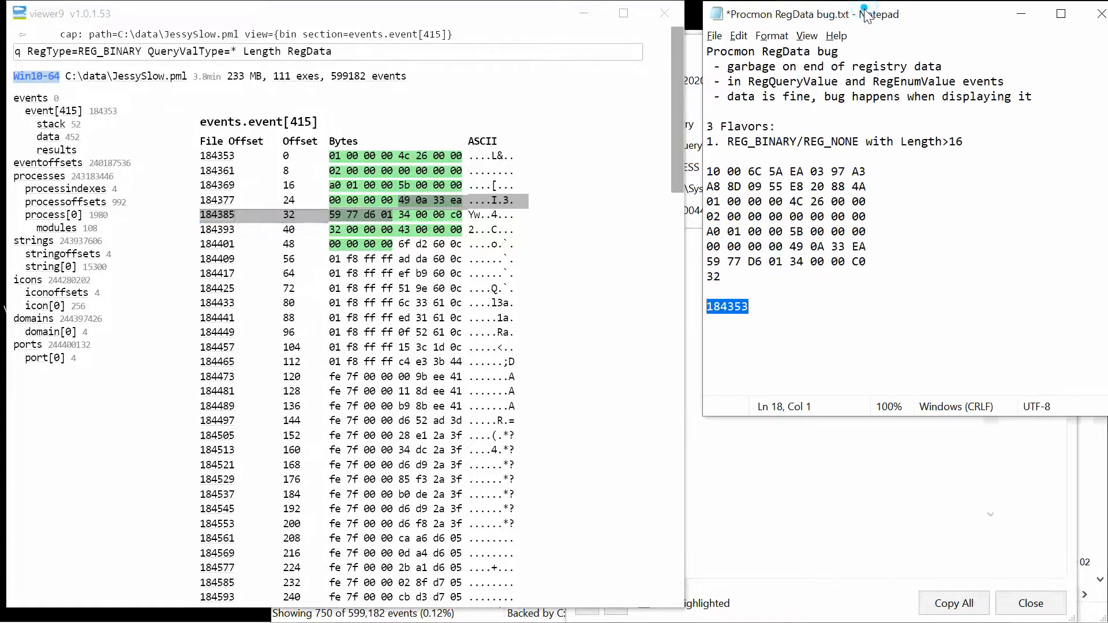
pyautogui.click(789, 247)
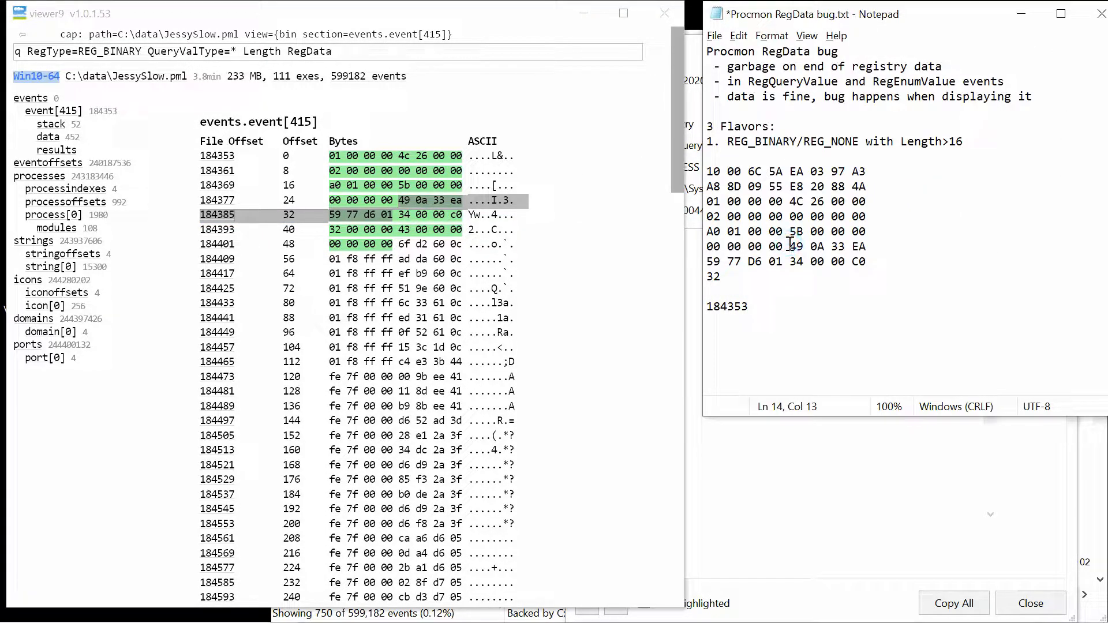
pyautogui.moveTo(790, 247); pyautogui.dragTo(786, 261)
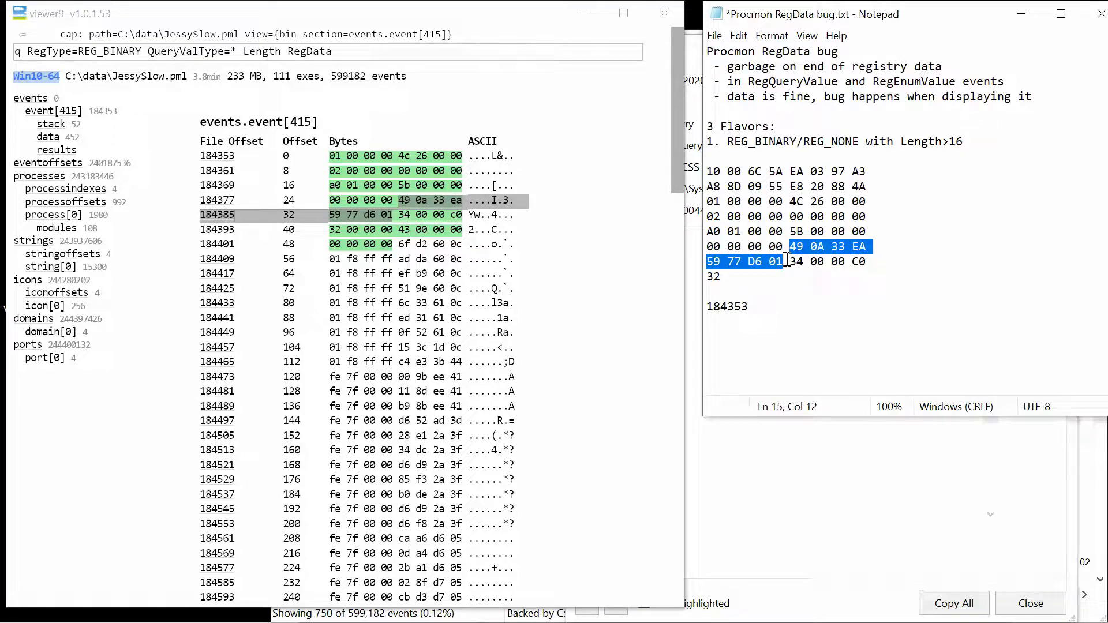
# Close the Process Monitor event properties and compare the data of the length 184, 57 and 16 events in the list
pyautogui.click(699, 61)
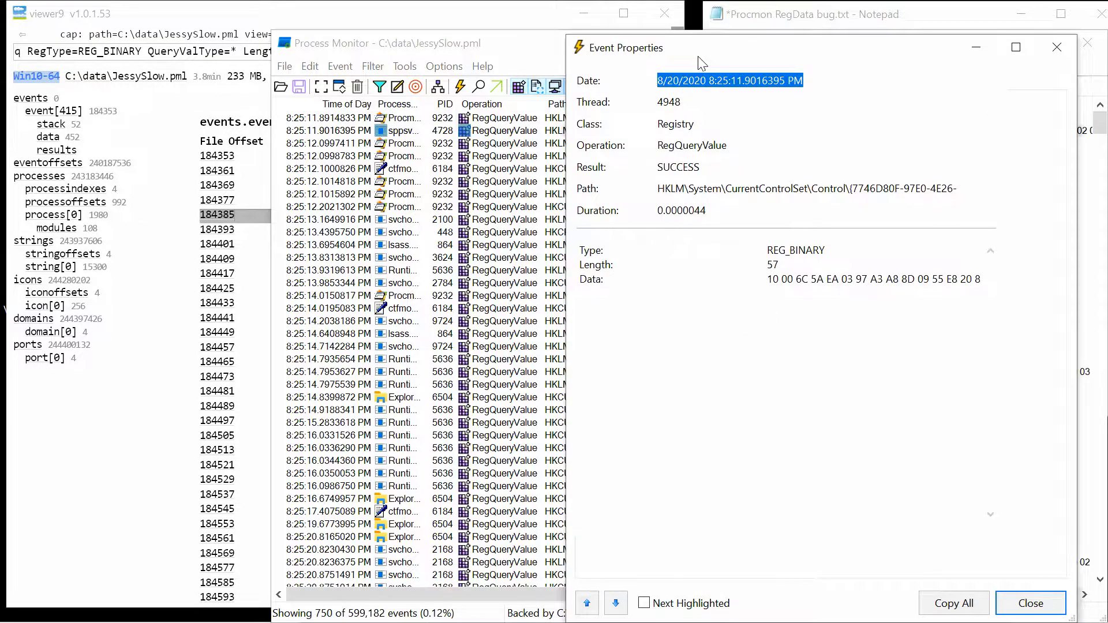
pyautogui.click(1055, 48)
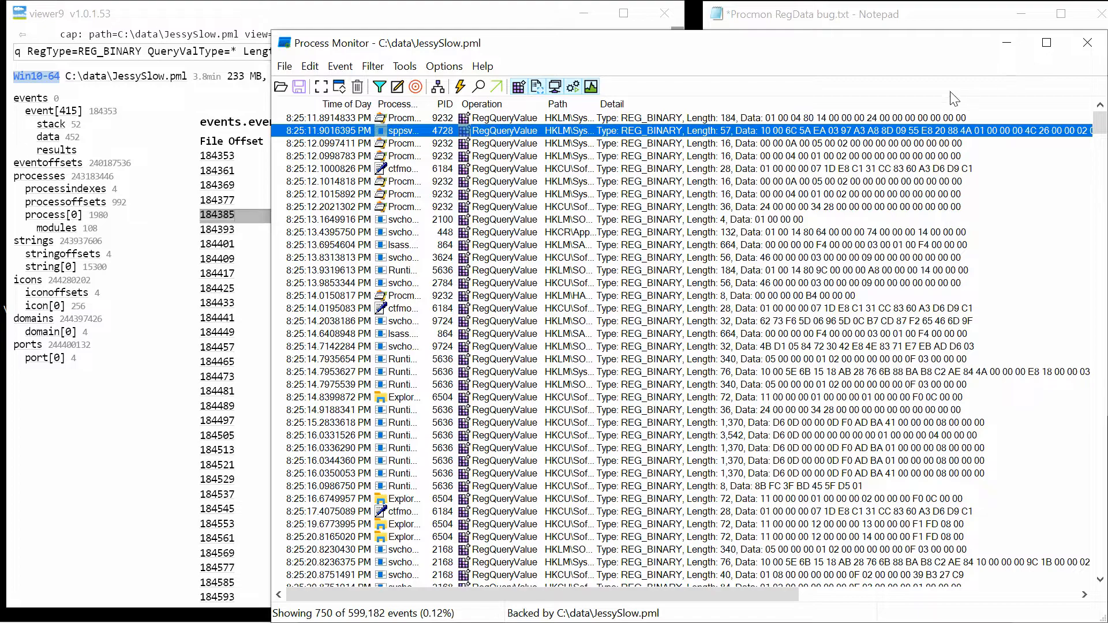
pyautogui.click(740, 118)
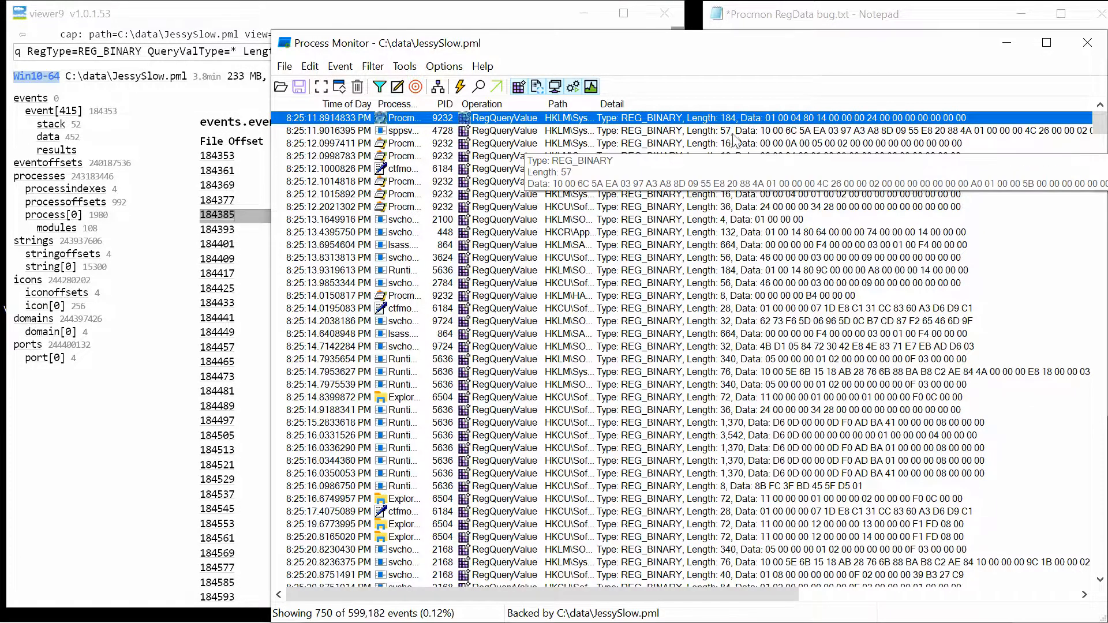
pyautogui.click(732, 143)
pyautogui.click(738, 157)
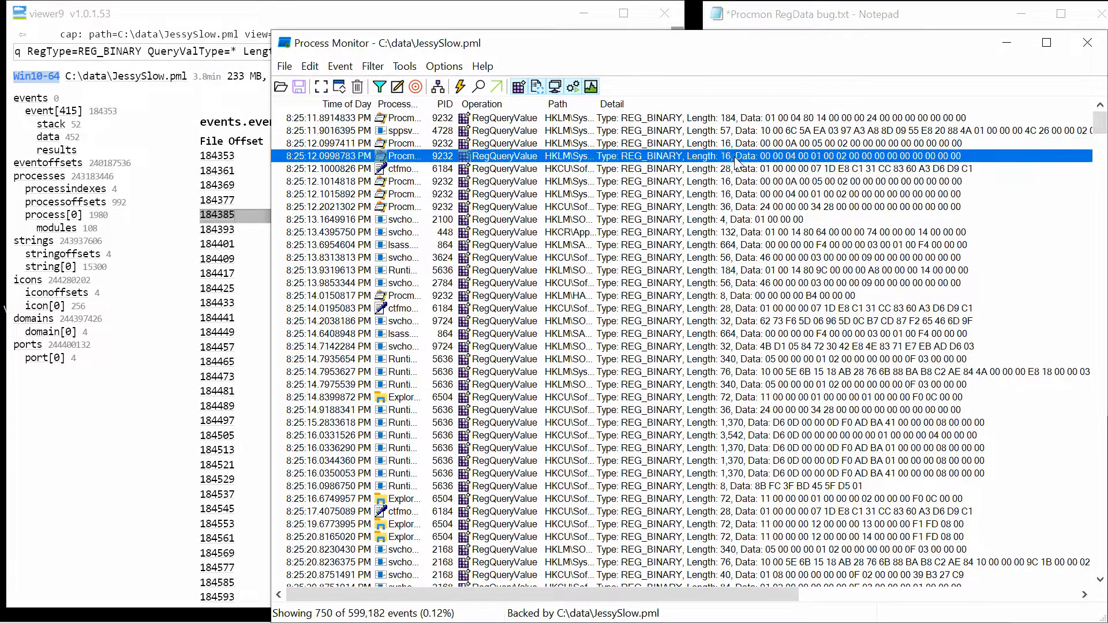
pyautogui.click(739, 118)
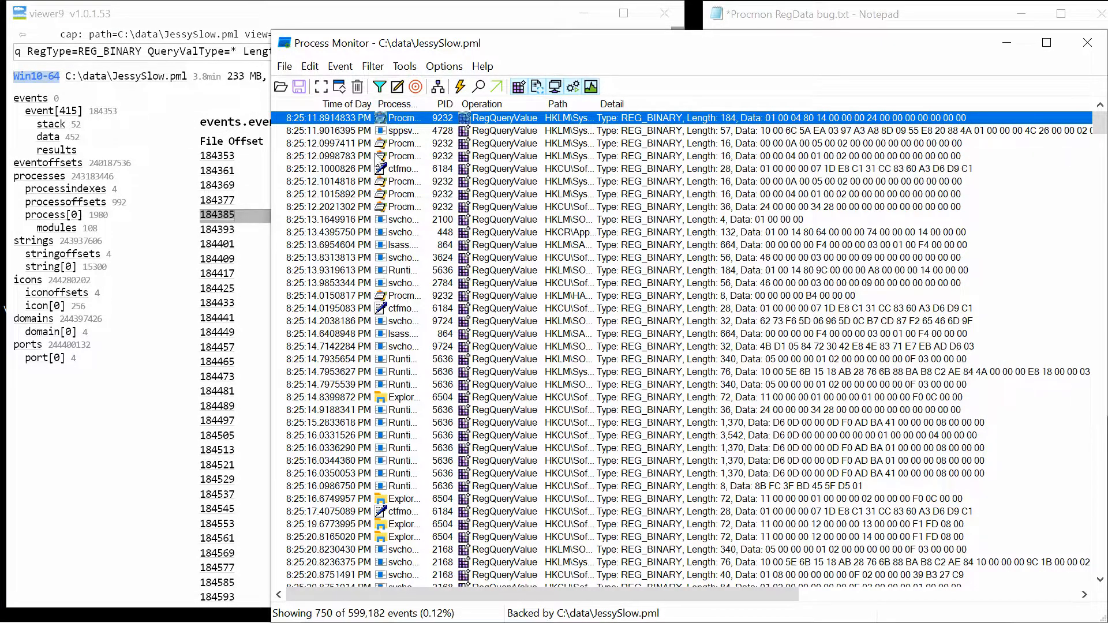
# Return to the REG_BINARY query results in viewer9 and compare the QueryValType values of the listed events
pyautogui.click(22, 37)
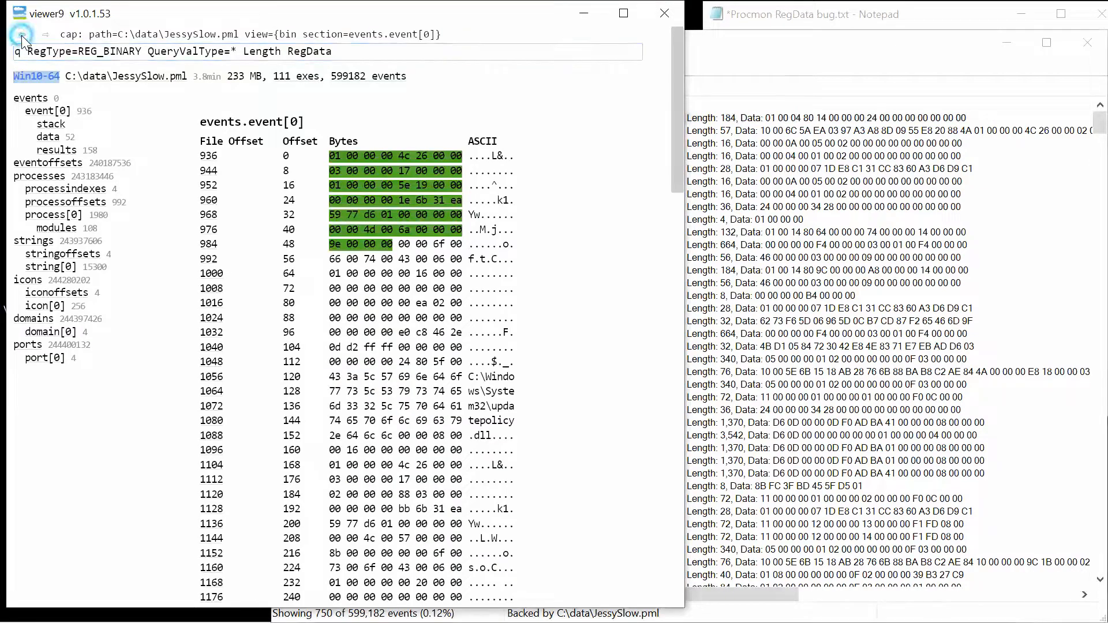
pyautogui.click(22, 36)
pyautogui.click(22, 36)
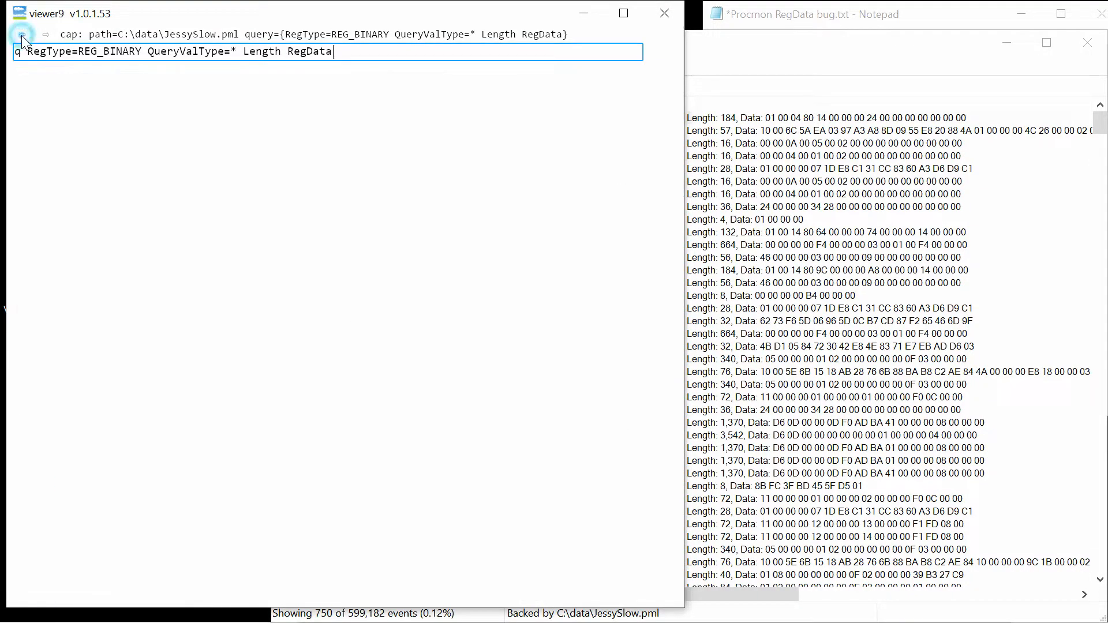
pyautogui.click(22, 37)
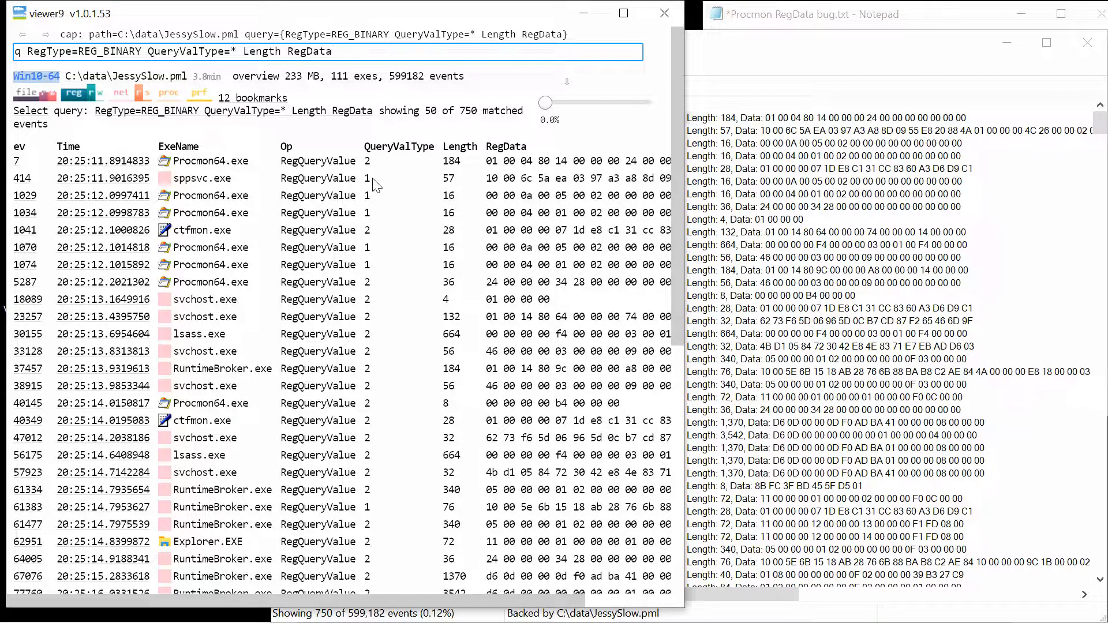
pyautogui.hotkey('alt', 'Tab')
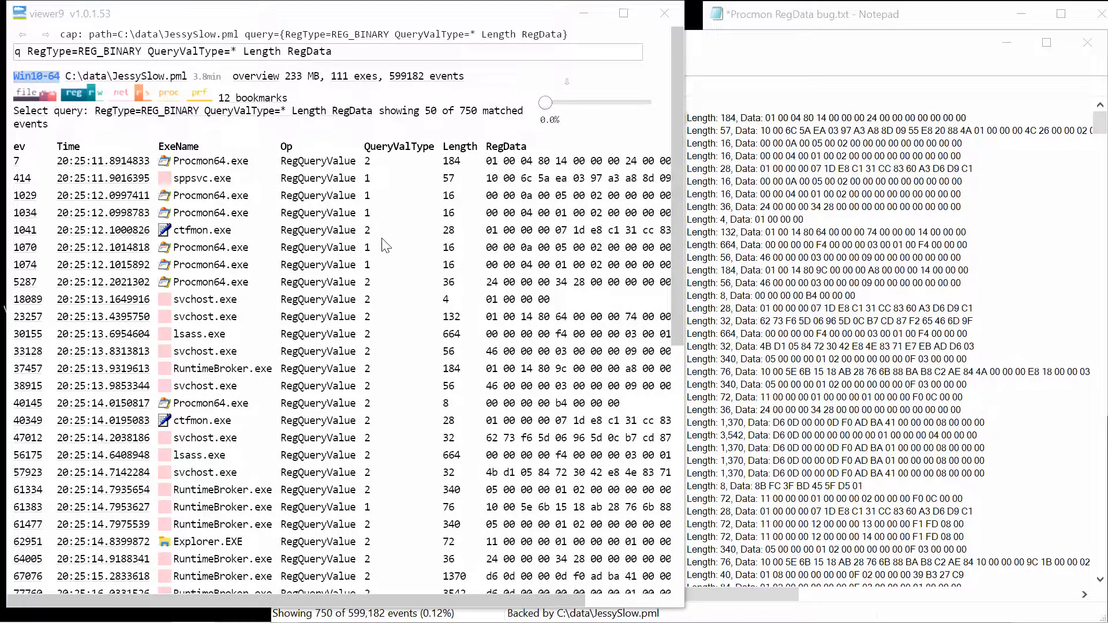
# Pick out the length 76 REG_BINARY event in Process Monitor and open the matching event 61383 in viewer9
pyautogui.click(383, 299)
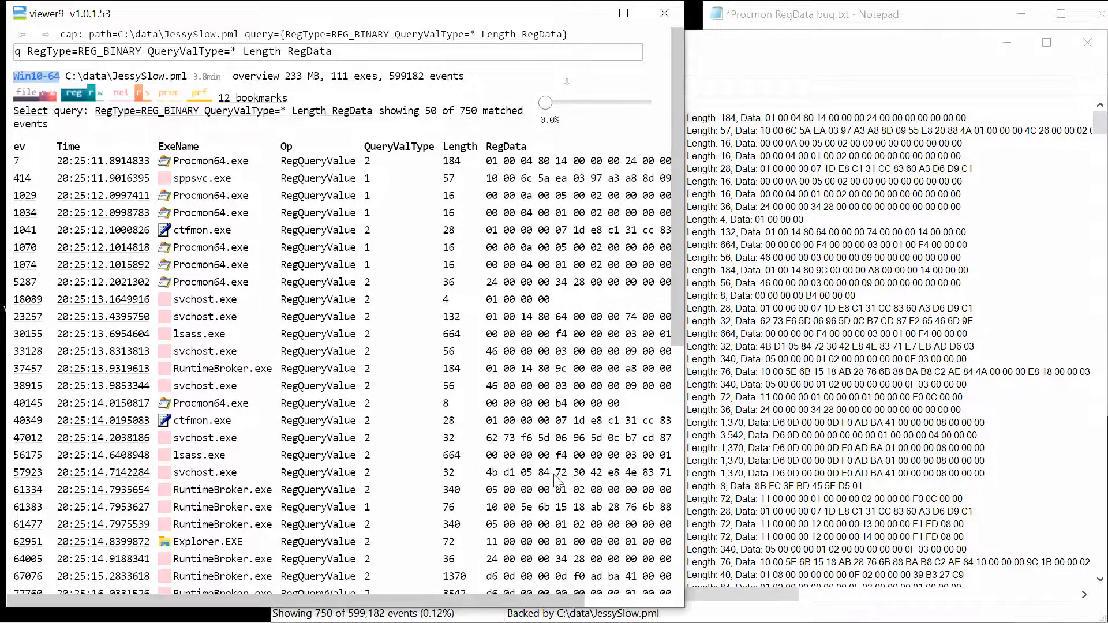
pyautogui.click(733, 372)
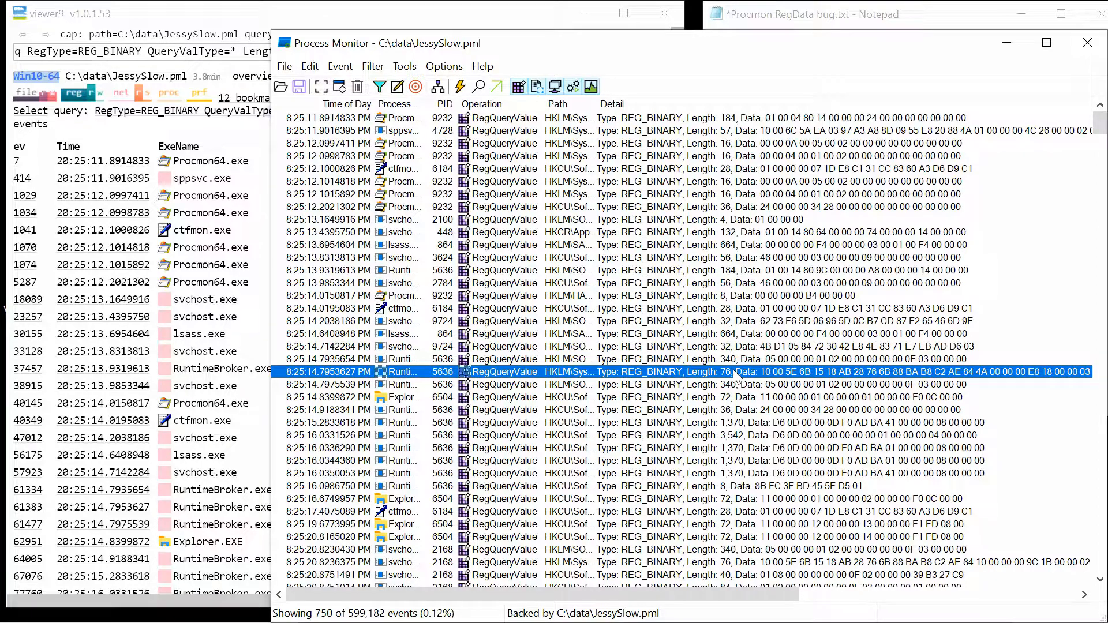
pyautogui.click(254, 339)
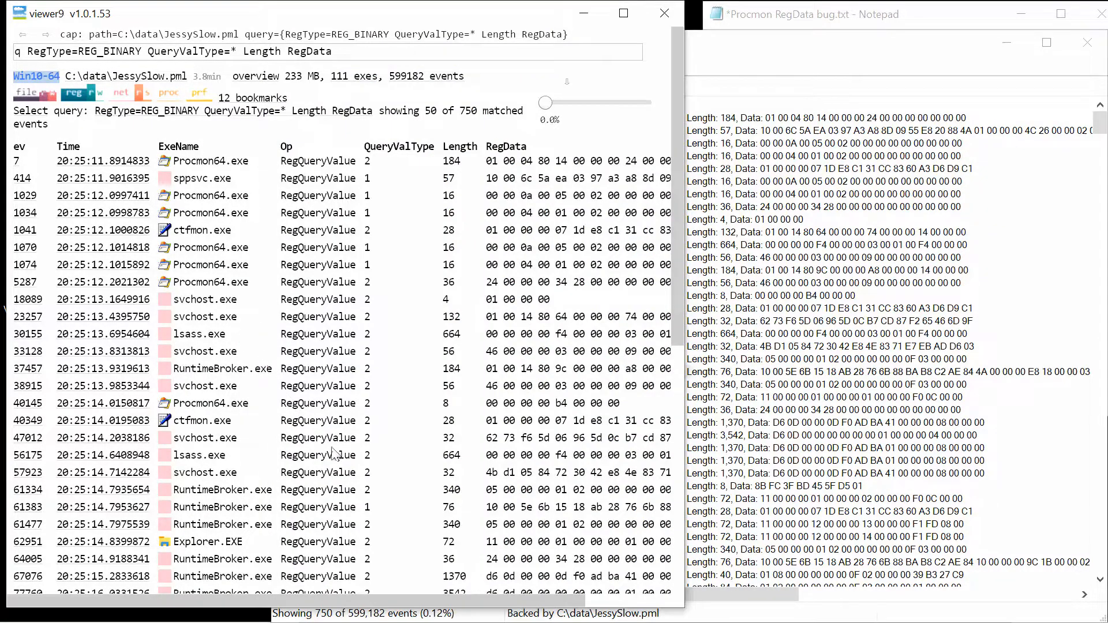
pyautogui.doubleClick(48, 510)
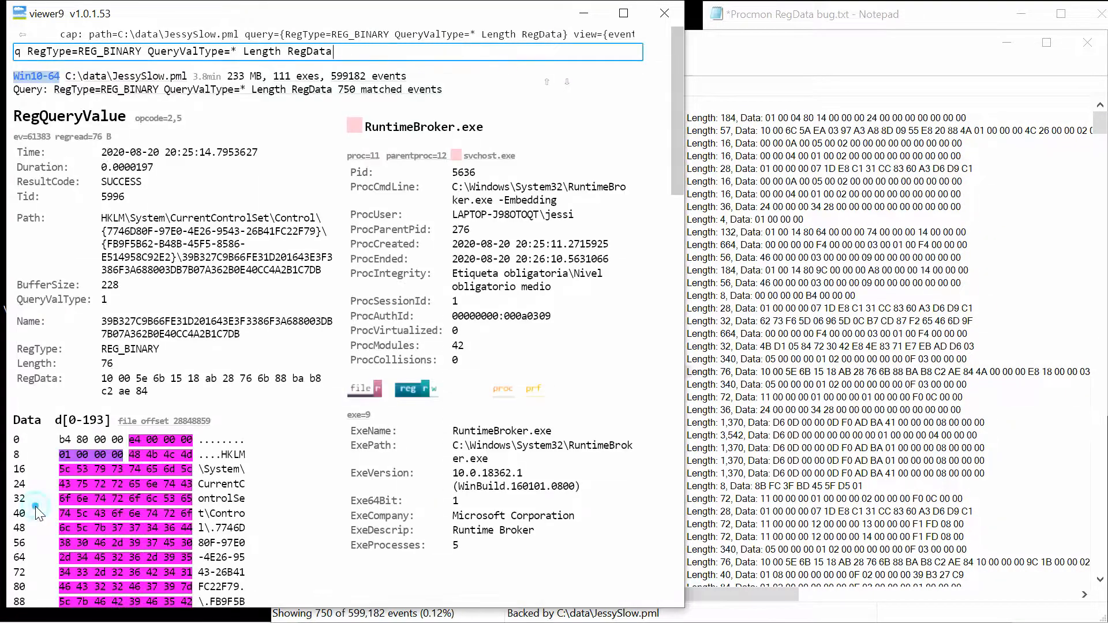
# Highlight the value name of event 61383 and the matching last component of its registry path
pyautogui.click(102, 322)
pyautogui.moveTo(103, 322); pyautogui.dragTo(241, 334)
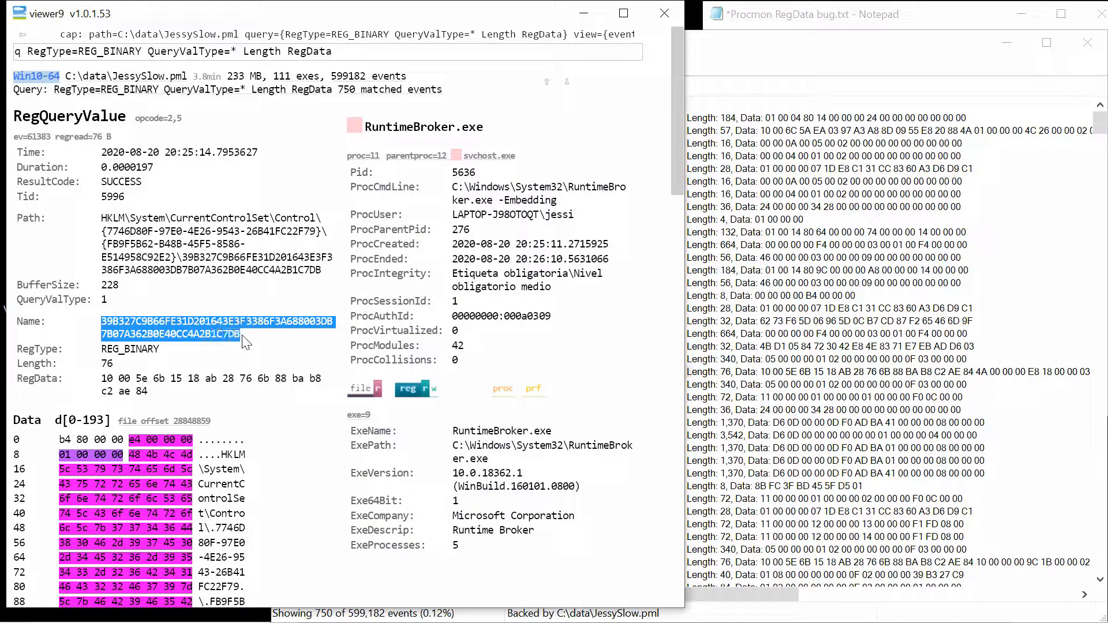
pyautogui.moveTo(183, 257); pyautogui.dragTo(346, 289)
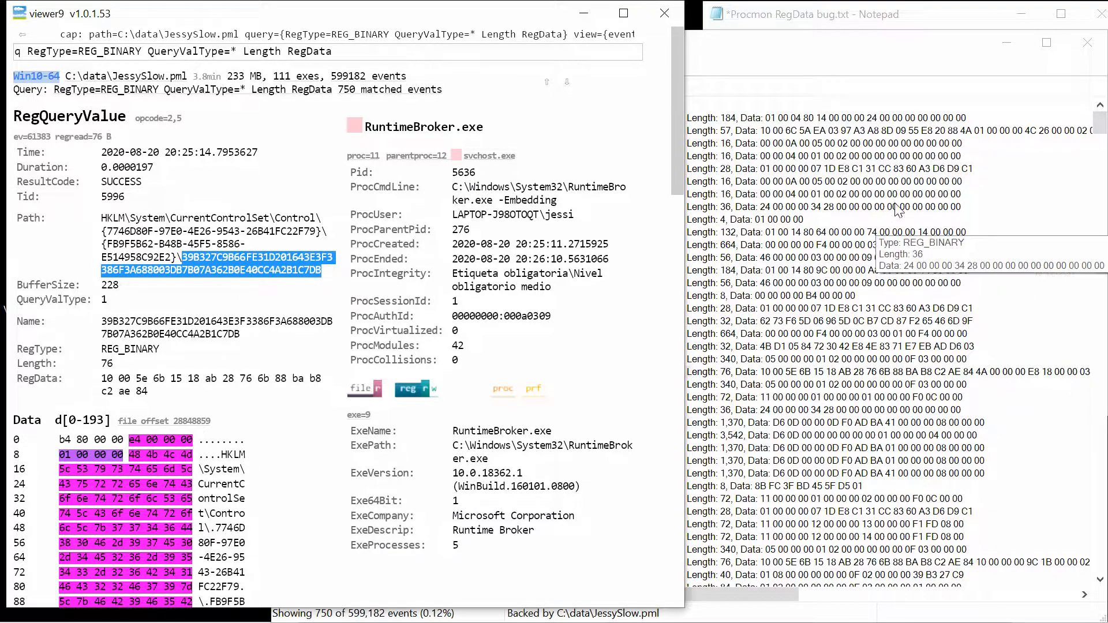
# Switch to Process Monitor and inspect the index 0 MRUListEx RegEnumValue events with lengths 68, 64 and 600
pyautogui.click(1102, 123)
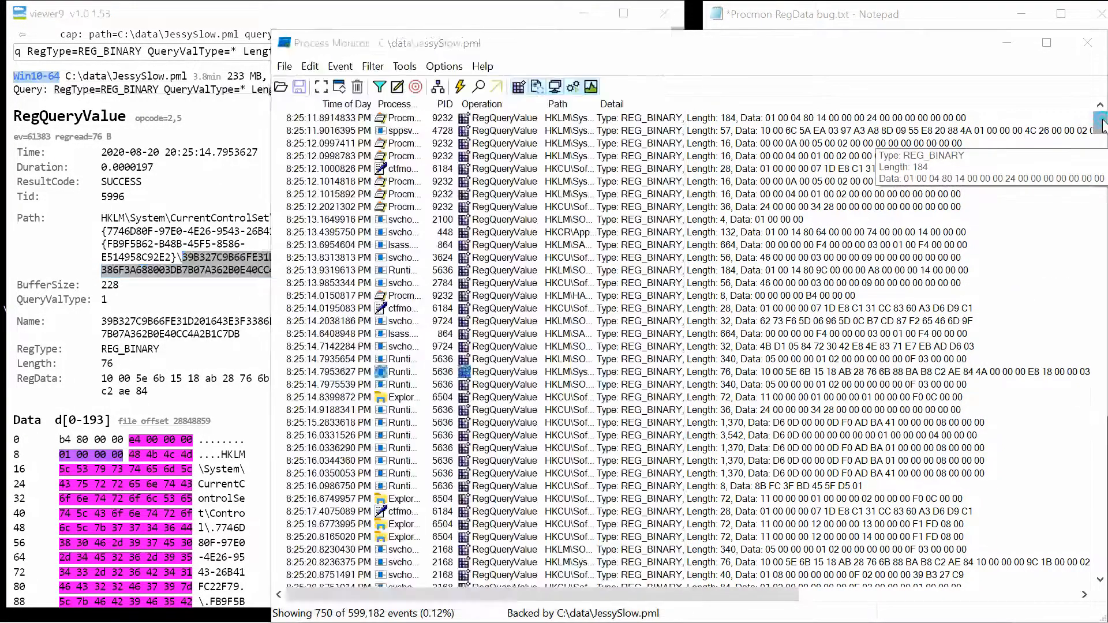
pyautogui.moveTo(1102, 123); pyautogui.dragTo(1100, 180)
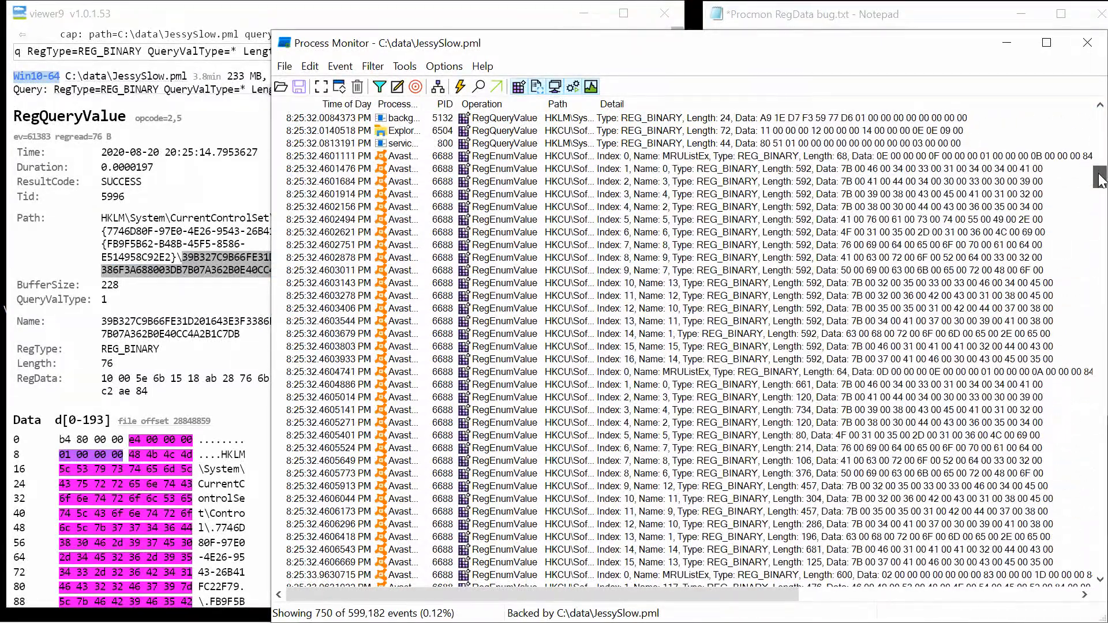
pyautogui.click(1046, 156)
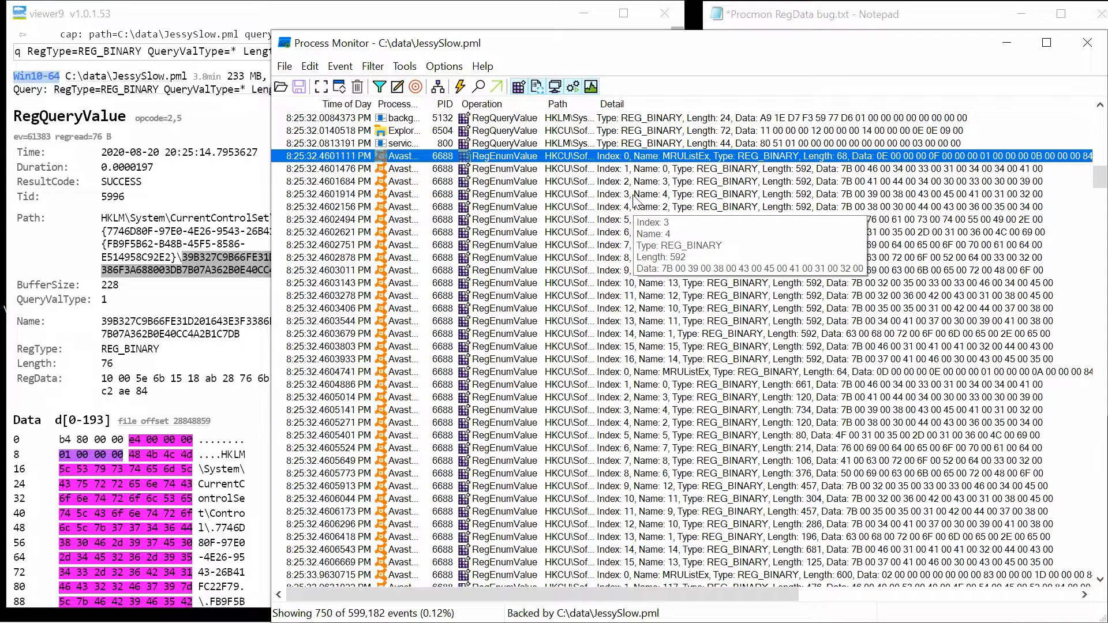
pyautogui.click(634, 373)
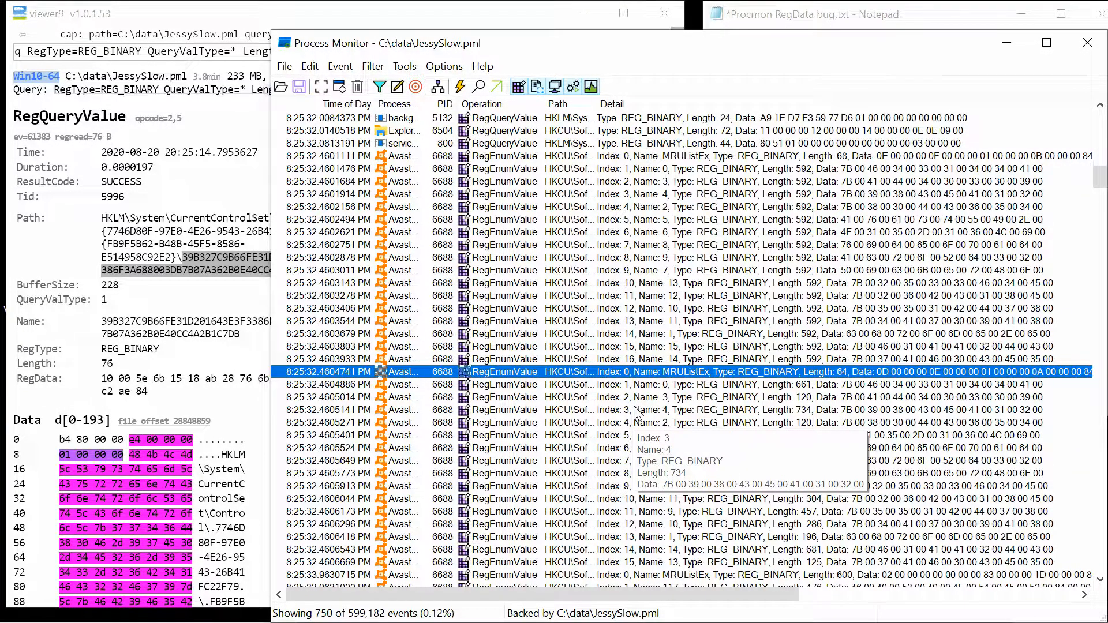
pyautogui.scroll(-6, 638, 411)
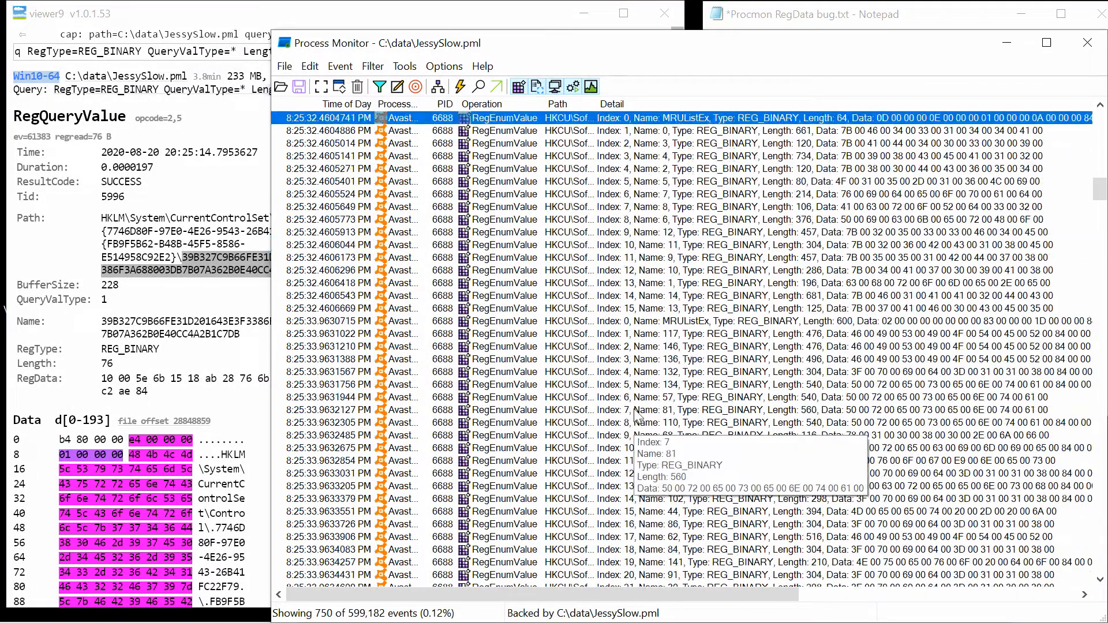
pyautogui.click(634, 327)
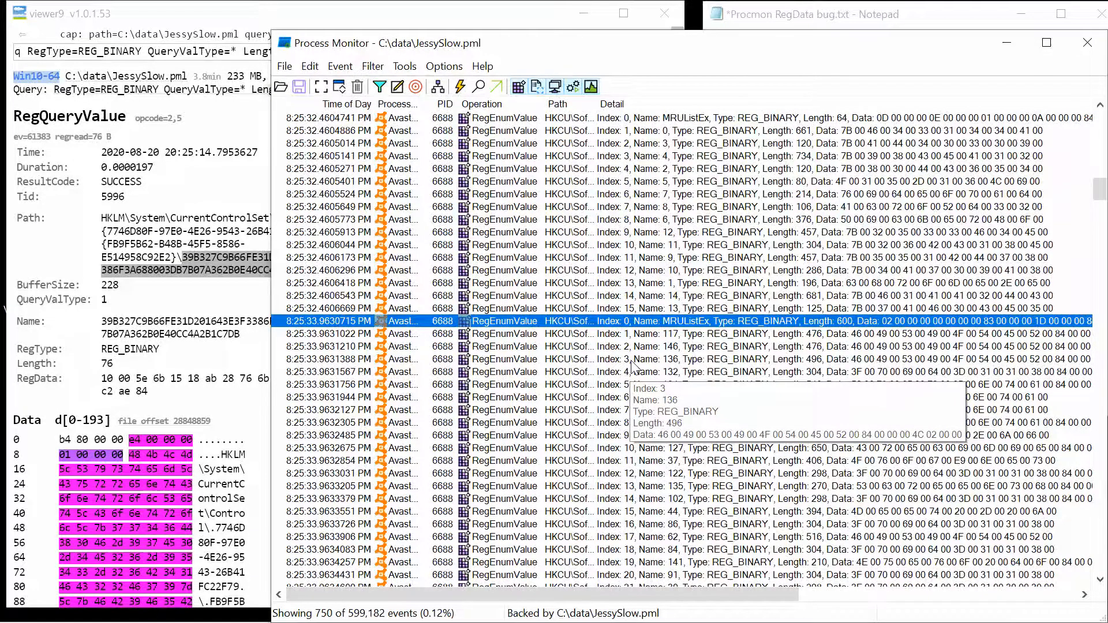
# Compare the trailing data bytes of the Avast RegEnumValue events following each MRUListEx entry in the list
pyautogui.scroll(3, 631, 363)
pyautogui.scroll(3, 632, 363)
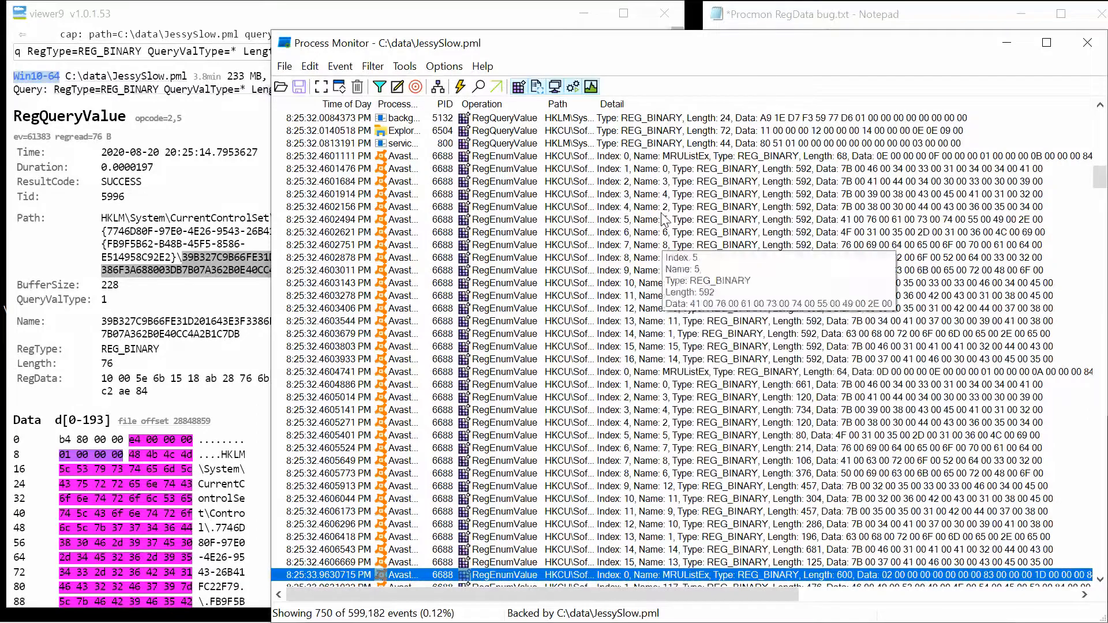
pyautogui.scroll(-7, 665, 230)
pyautogui.scroll(-3, 666, 204)
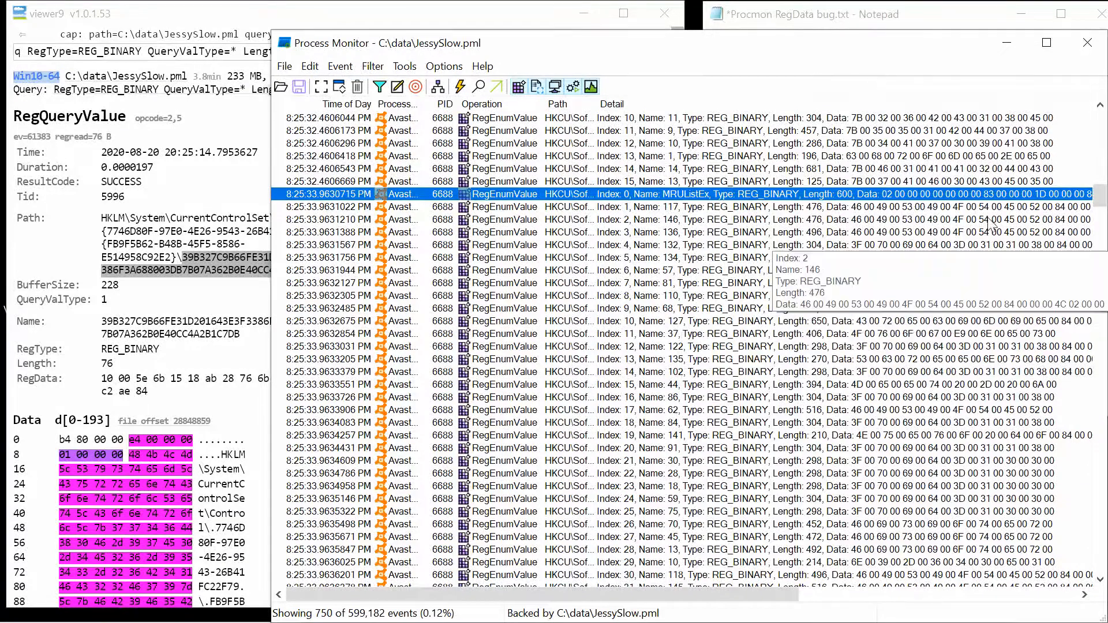
pyautogui.moveTo(1102, 203); pyautogui.dragTo(1102, 254)
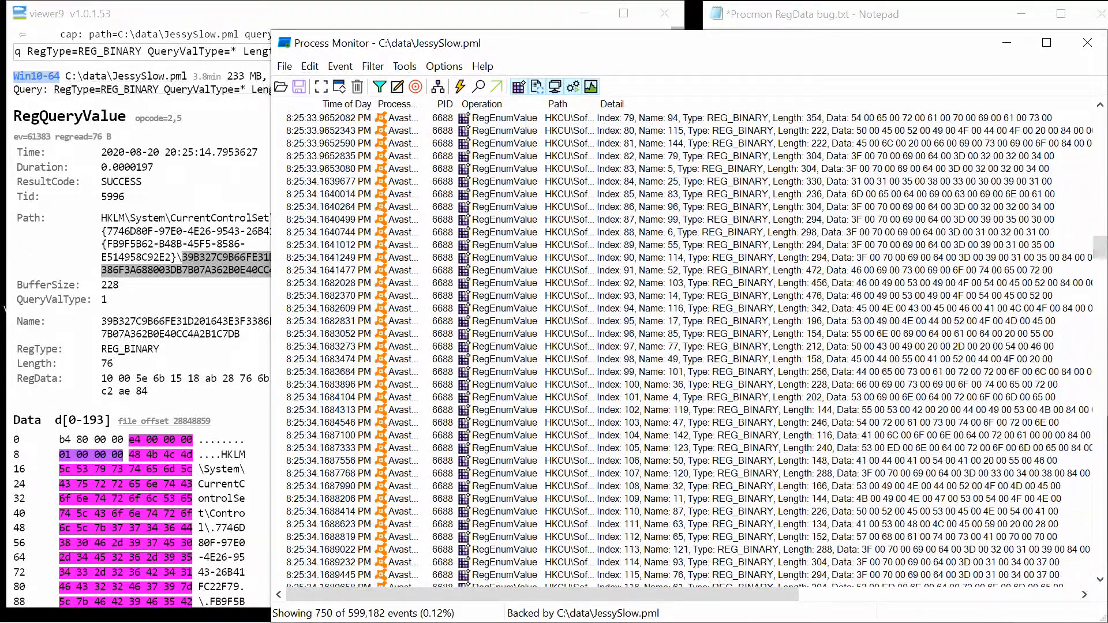
# Delete the hex dump and the number 184353 from the Notepad bug notes
pyautogui.click(1107, 213)
pyautogui.press('Down')
pyautogui.press('Down')
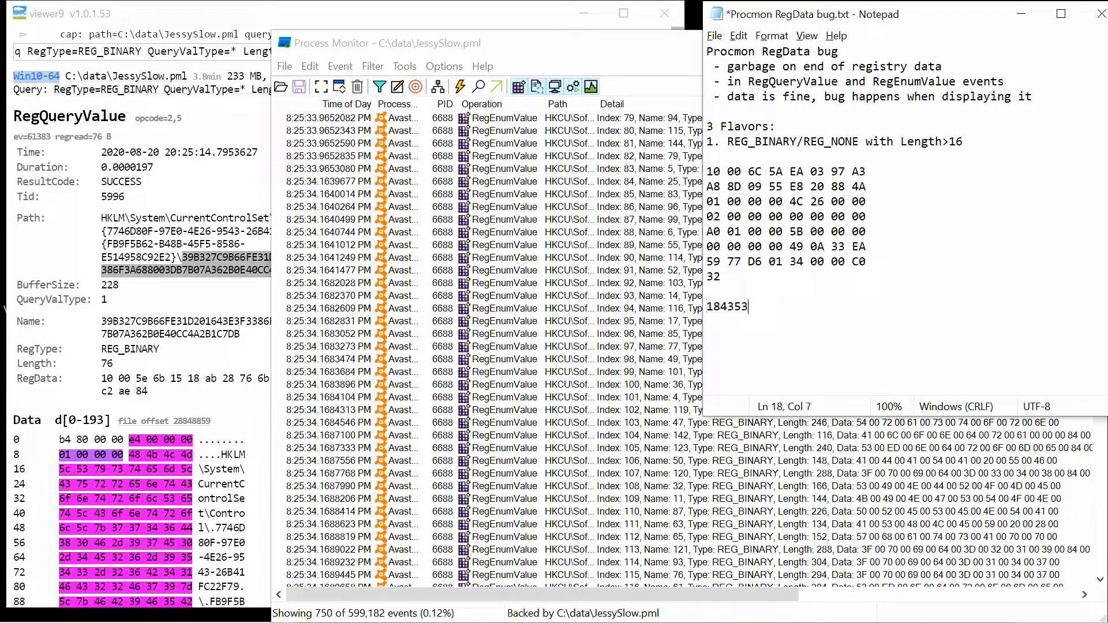
pyautogui.hotkey('shift', 'Home')
pyautogui.hotkey('shift', 'Up')
pyautogui.hotkey('shift', 'Up')
pyautogui.hotkey('shift', 'Up')
pyautogui.hotkey('shift', 'Up')
pyautogui.hotkey('shift', 'Up')
pyautogui.hotkey('shift', 'Up')
pyautogui.hotkey('shift', 'Up')
pyautogui.hotkey('shift', 'Up')
pyautogui.hotkey('shift', 'Up')
pyautogui.hotkey('shift', 'Up')
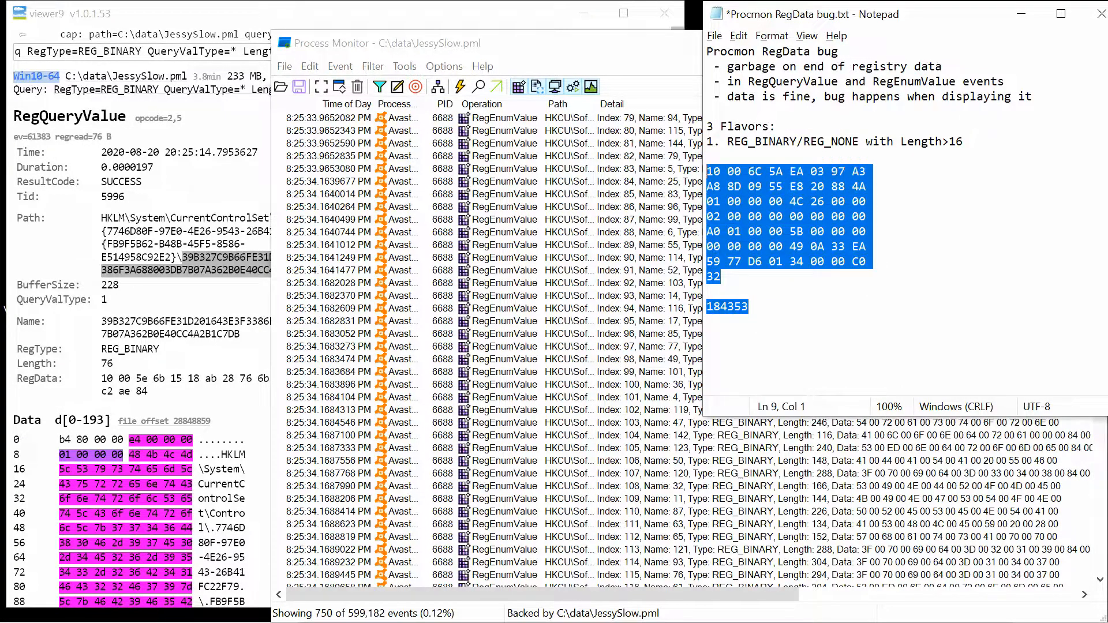
pyautogui.press('Delete')
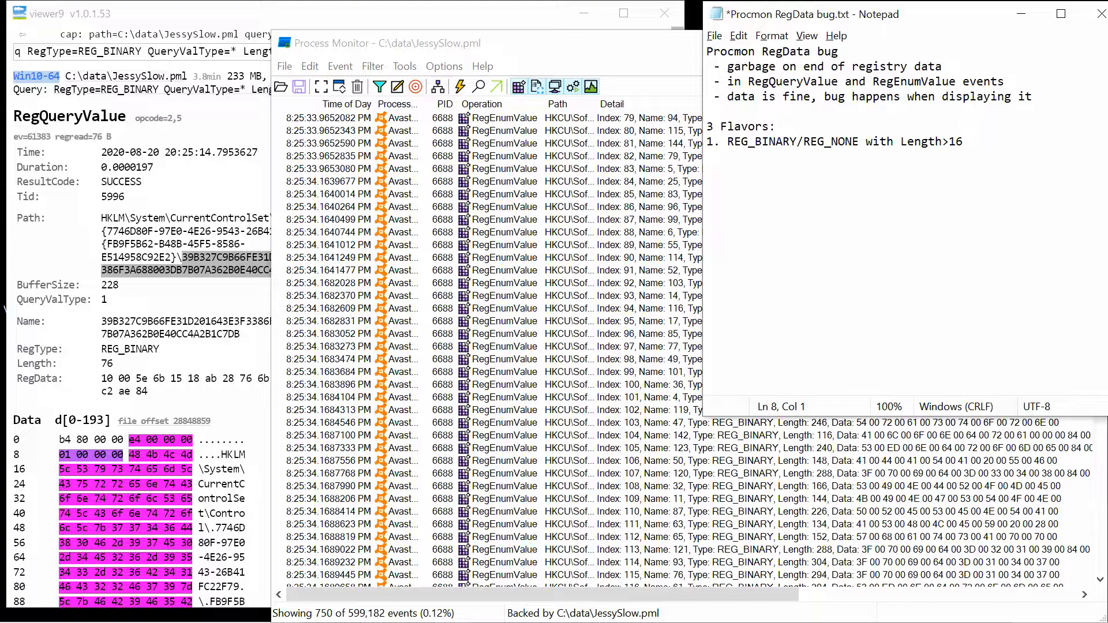
# Add the second flavor, "2. REG_SZ/REG_EXPAND_SZ/REG_MUILTI_SZ with Length>2048", to the notes and highlight its registry types
pyautogui.write('2. REG_SZ/REG_EXPAND_SZ/REG_MUILTI_SZ with Length>2048')
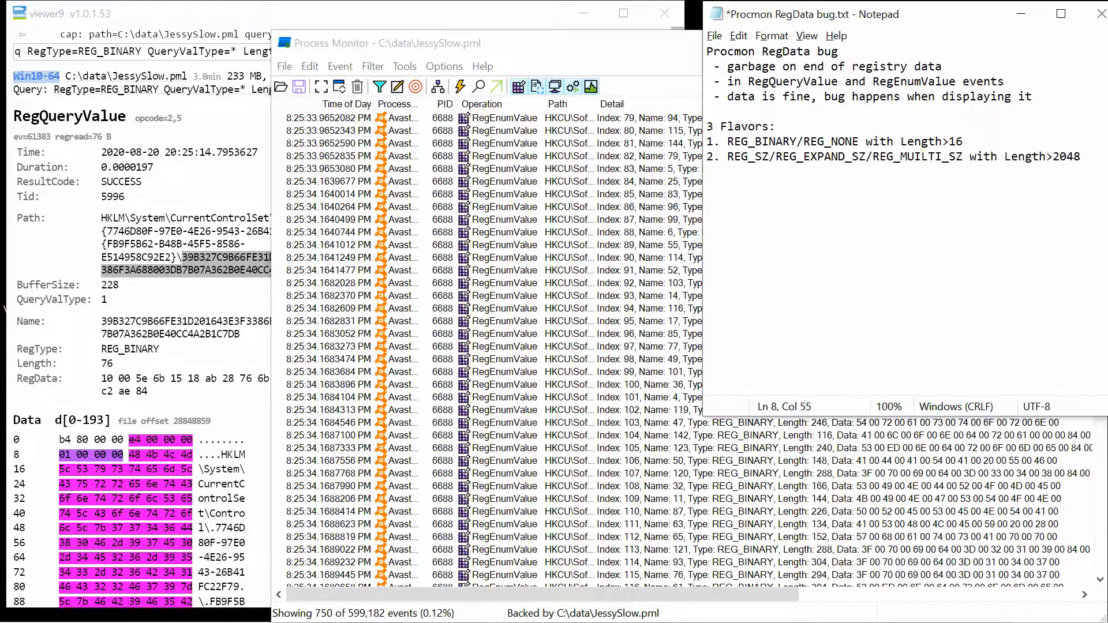
pyautogui.press('Return')
pyautogui.moveTo(726, 157); pyautogui.dragTo(963, 157)
# Load event 349791 of C:\data\BenBootlog-5.pml in viewer9 and highlight the last two characters of its RegData
pyautogui.click(217, 12)
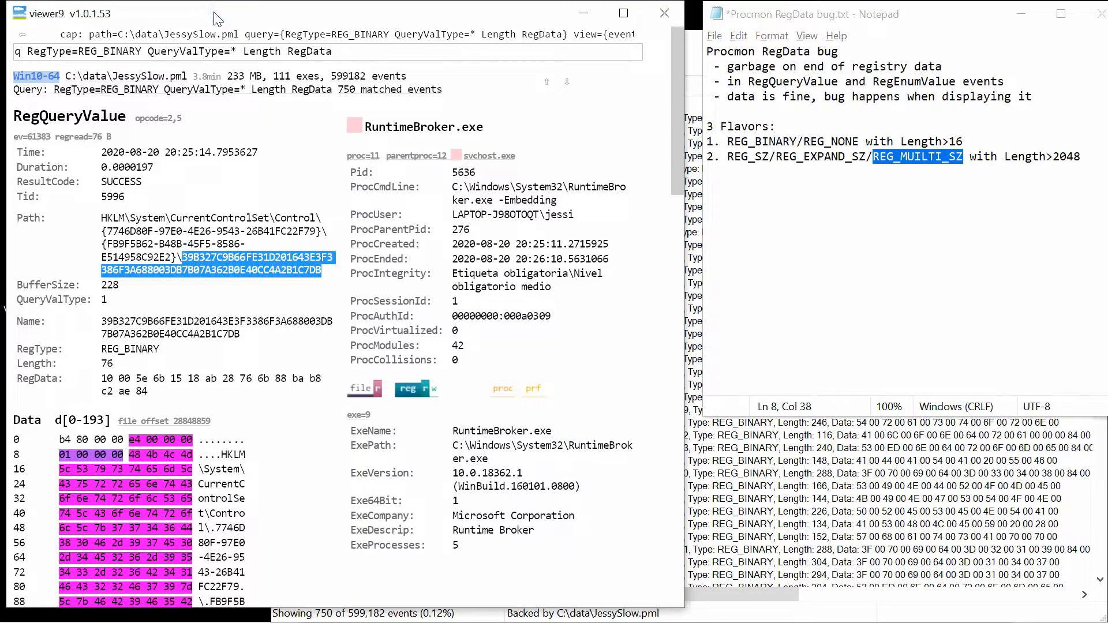
pyautogui.press('Tab')
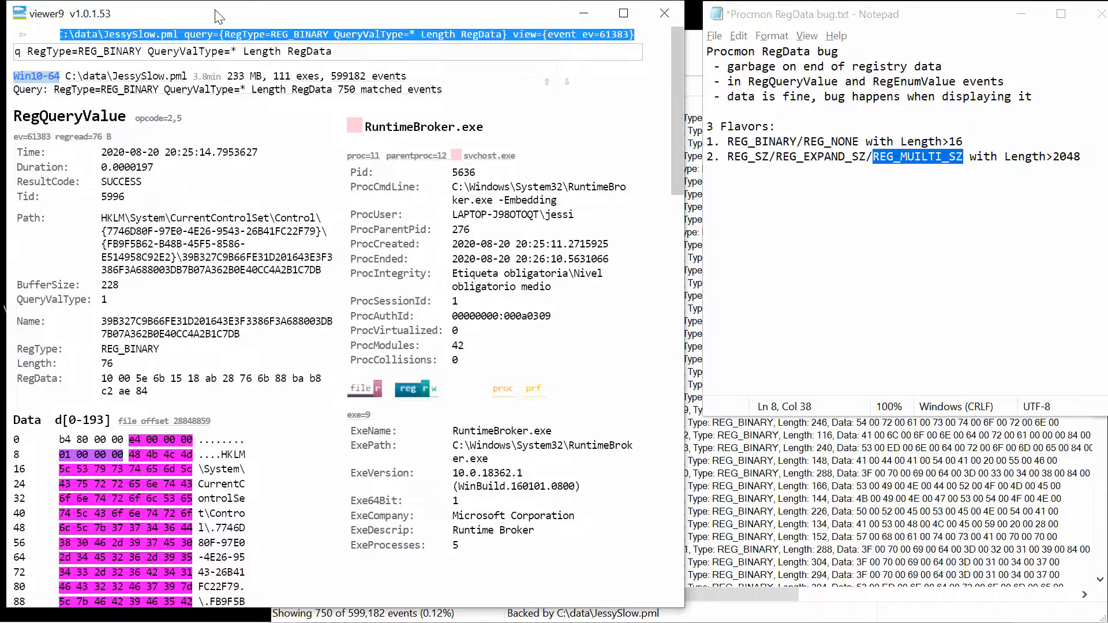
pyautogui.write('cap: path=C:\\data\\BenBootlog-5.pml view={event ev=349791}')
pyautogui.press('Return')
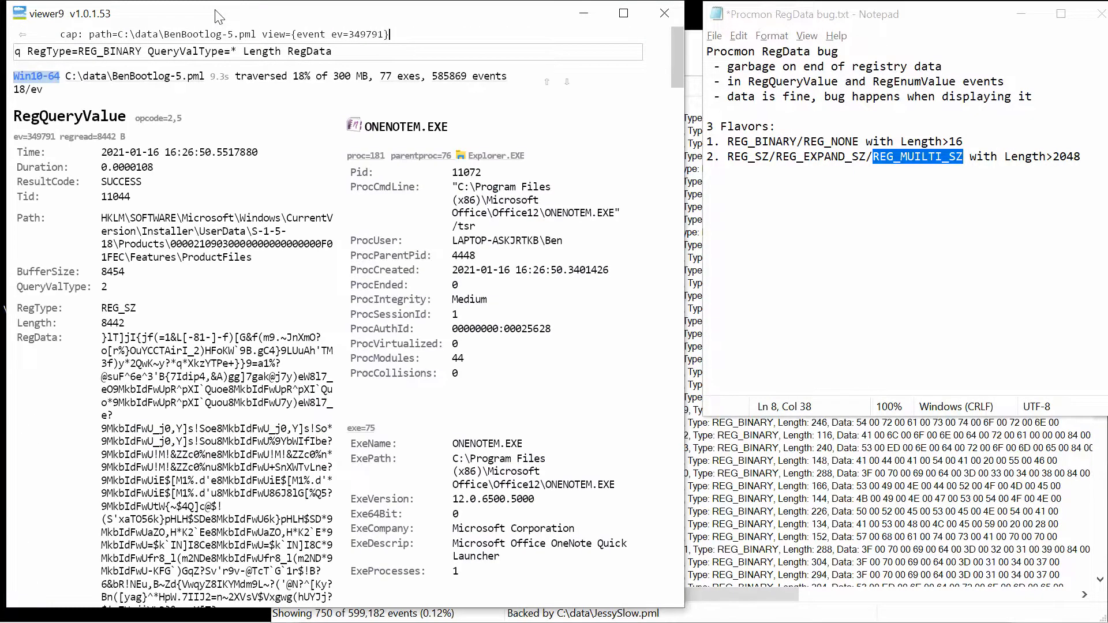
pyautogui.scroll(-5, 218, 192)
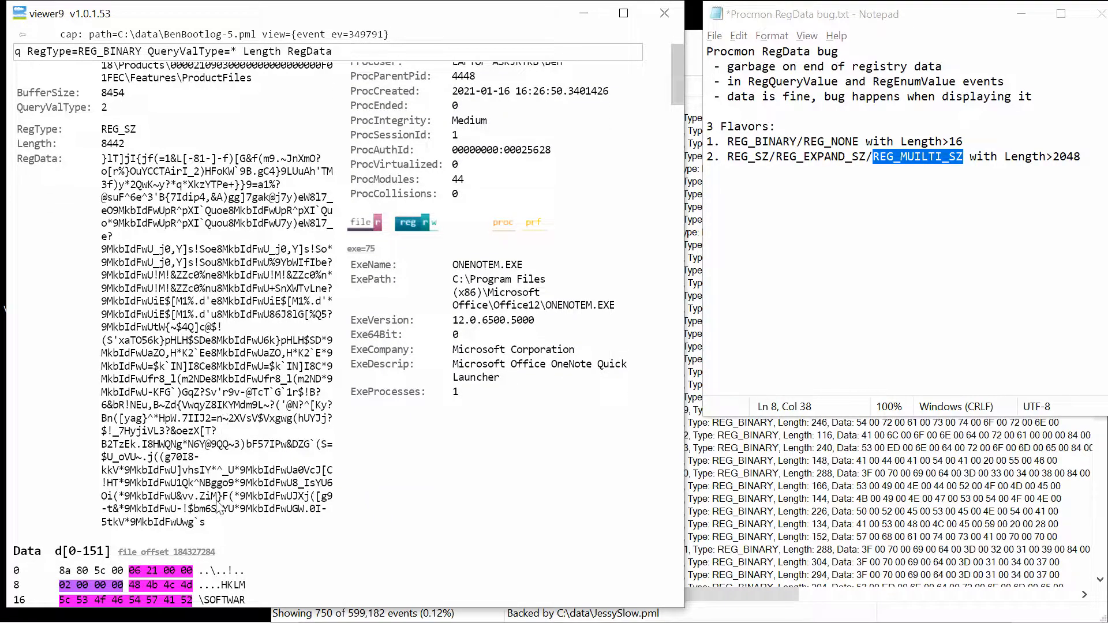
pyautogui.moveTo(197, 523); pyautogui.dragTo(207, 523)
# Switch to Process Monitor and open the log C:\data\BenBootlog-5.pml
pyautogui.click(729, 174)
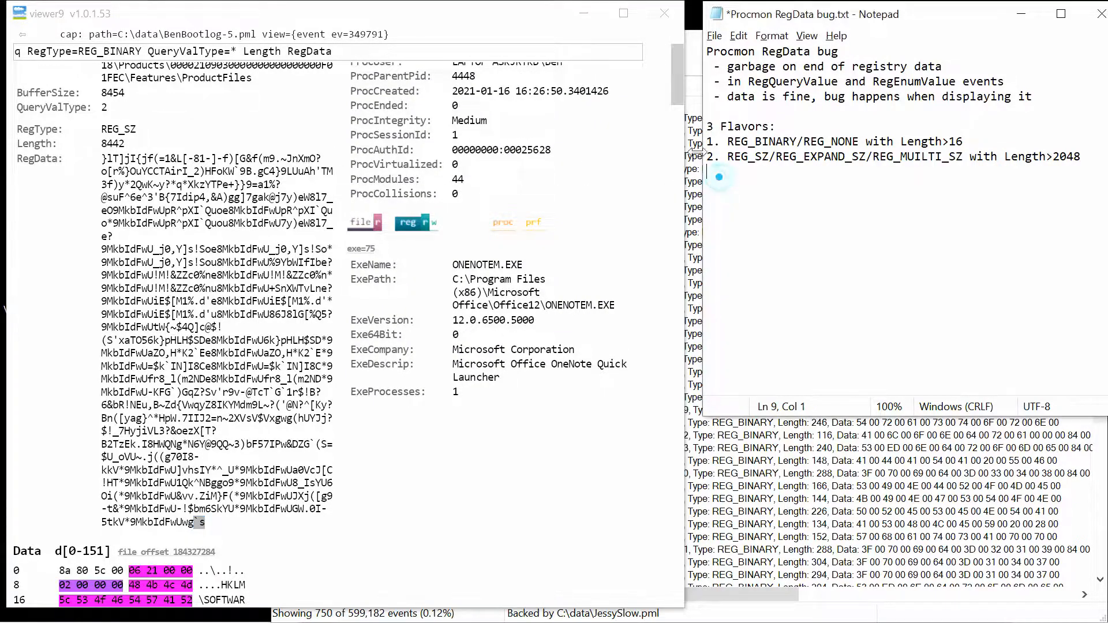
pyautogui.click(695, 64)
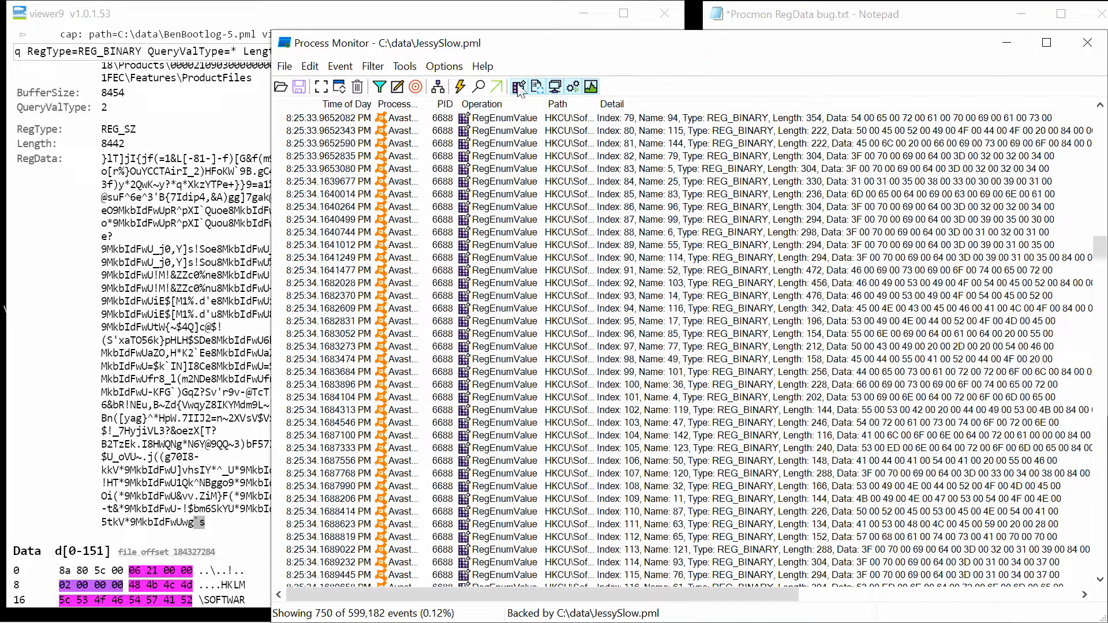
pyautogui.click(280, 87)
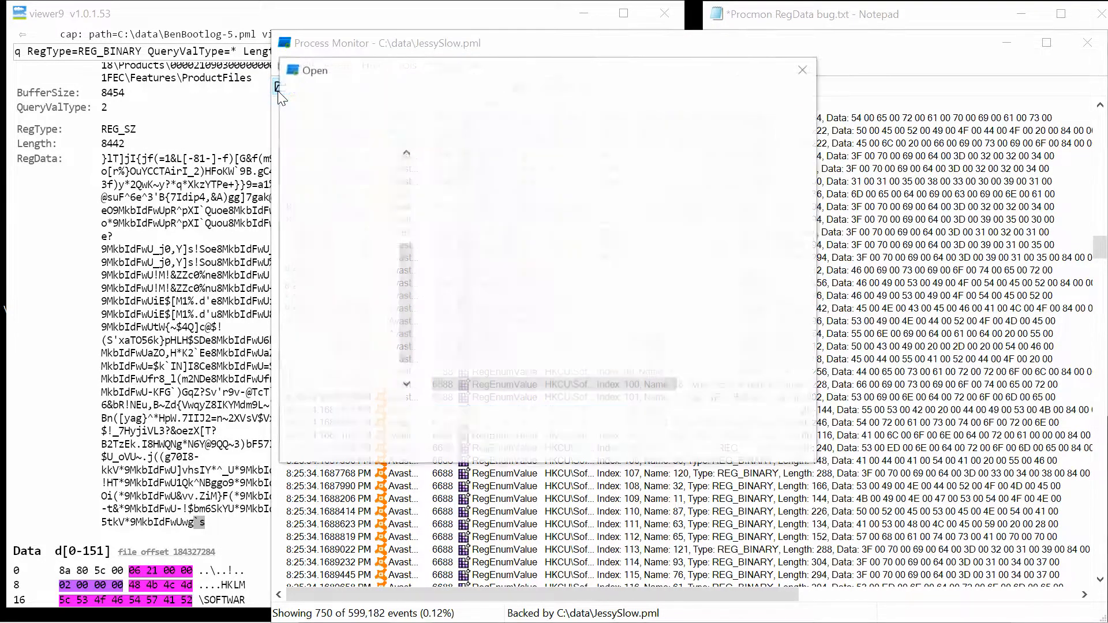
pyautogui.doubleClick(460, 219)
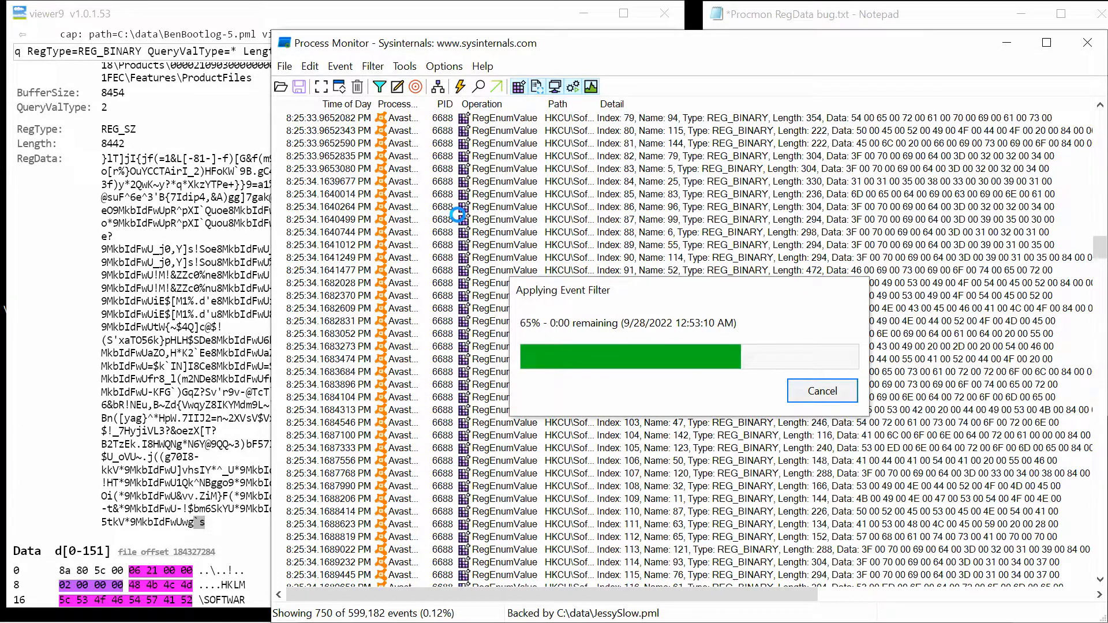
# Replace the three existing Process Monitor filter conditions with one including events whose Detail contains 8,442
pyautogui.click(379, 87)
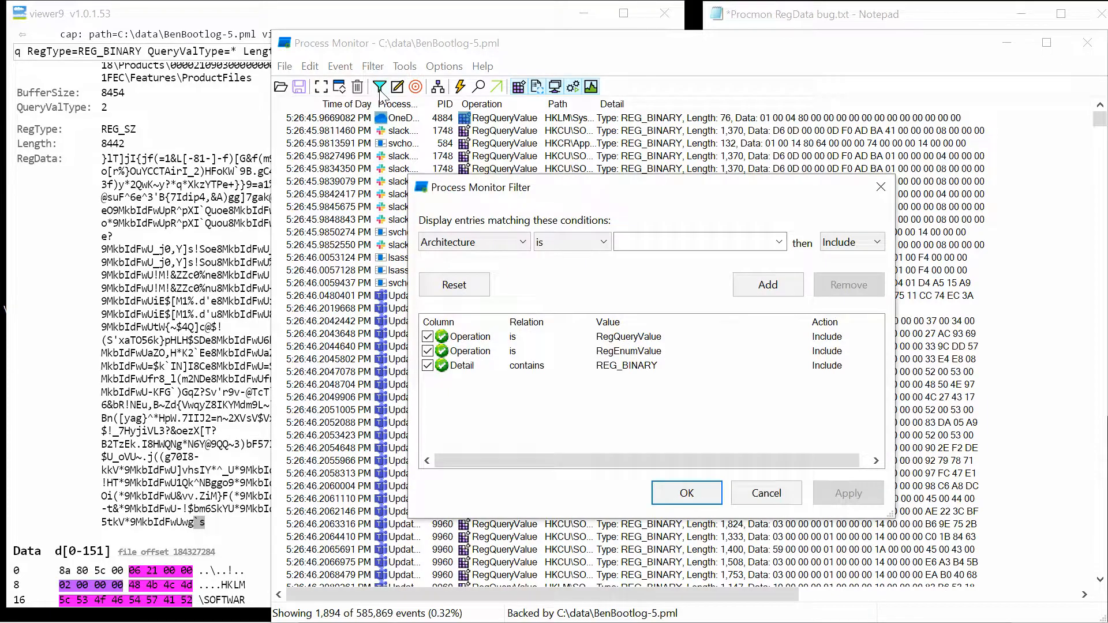
pyautogui.doubleClick(490, 339)
pyautogui.doubleClick(494, 343)
pyautogui.doubleClick(493, 341)
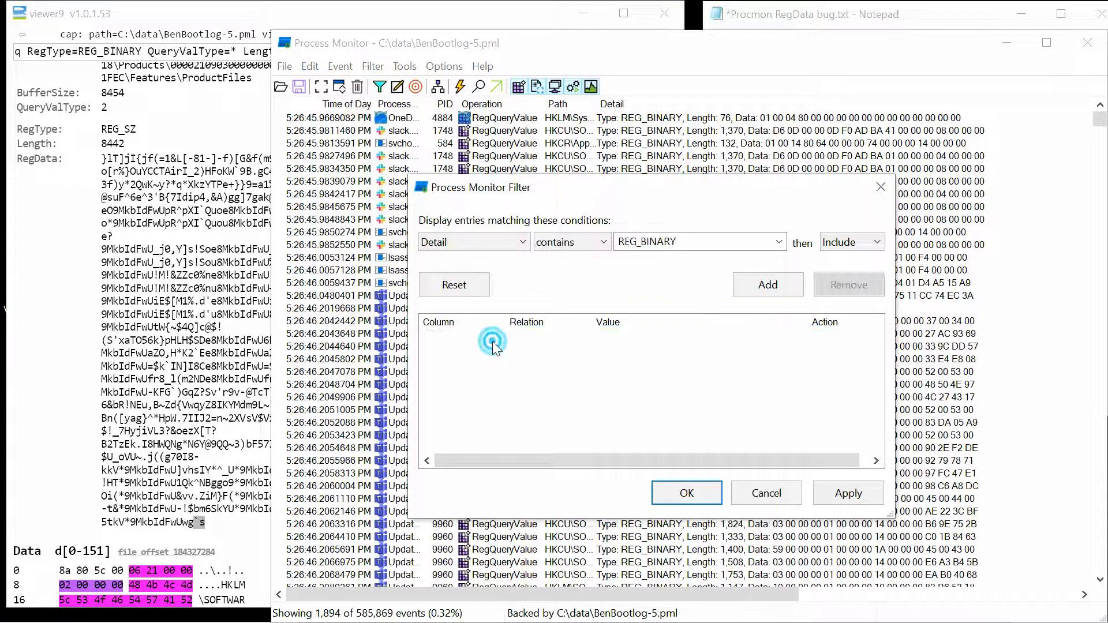
pyautogui.doubleClick(675, 241)
pyautogui.write('8')
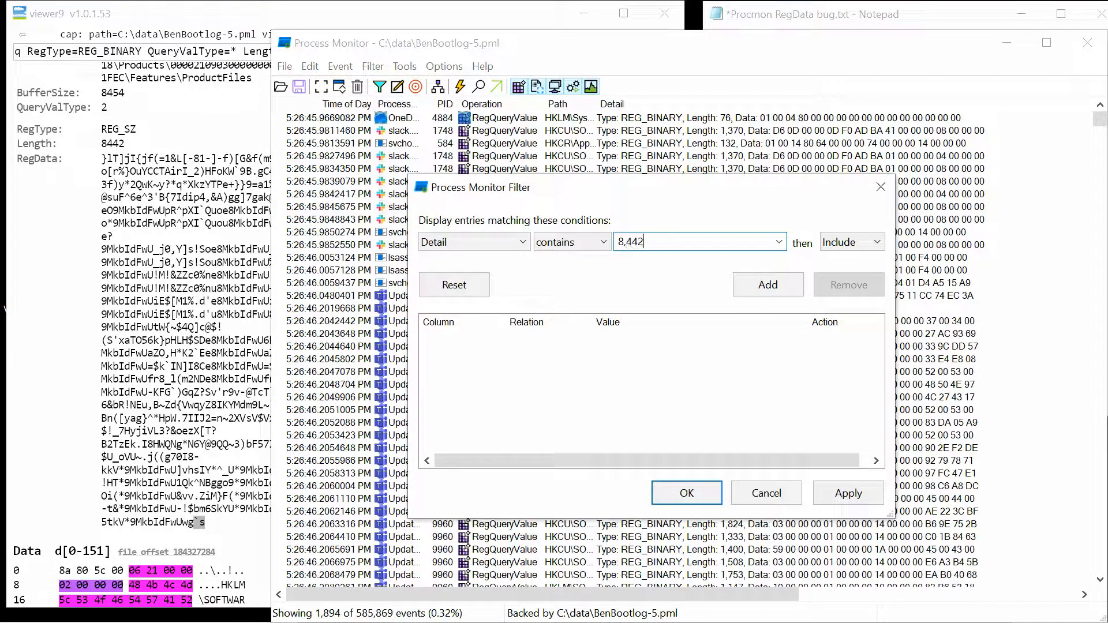
pyautogui.write(',442')
pyautogui.click(753, 287)
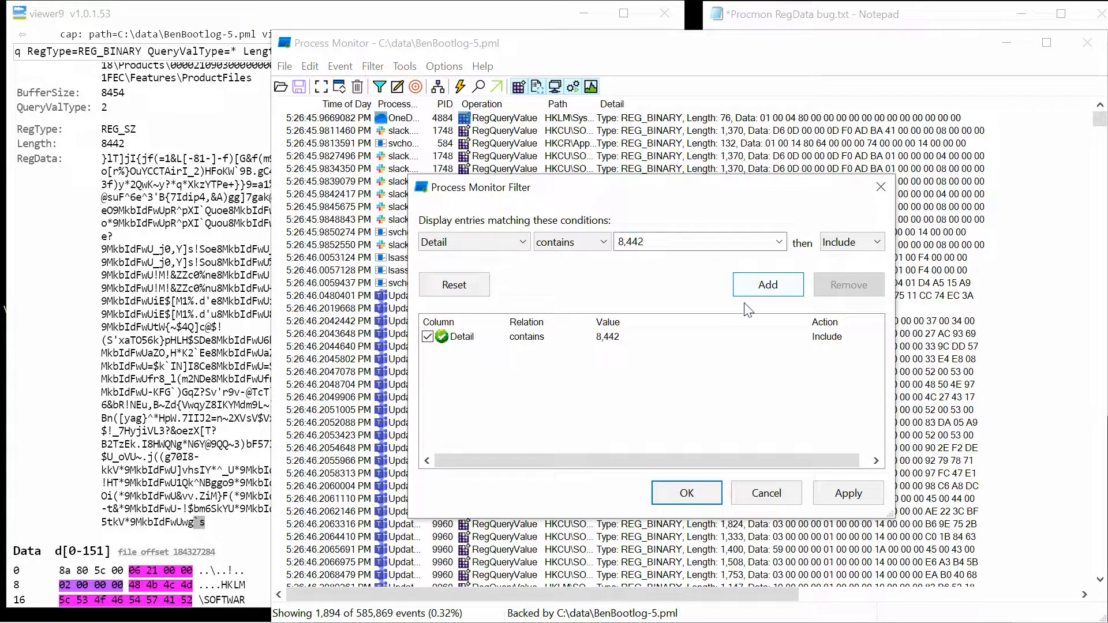
pyautogui.click(689, 494)
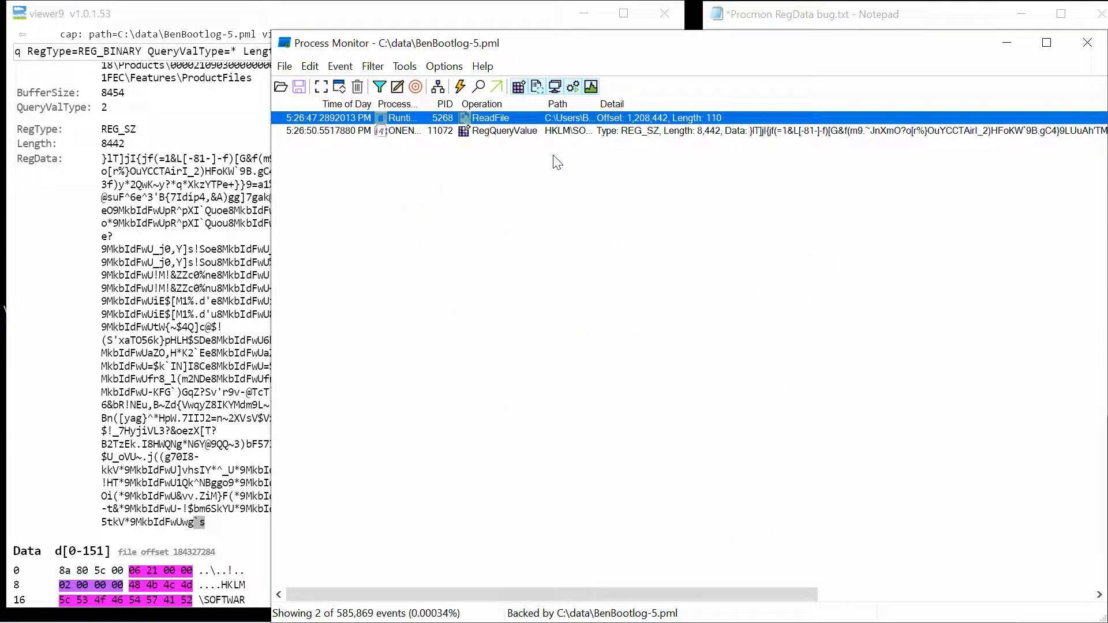
# Highlight the end of the Data field in the ONENOTEM.EXE RegQueryValue event's properties, and return to viewer9 to compare
pyautogui.click(548, 132)
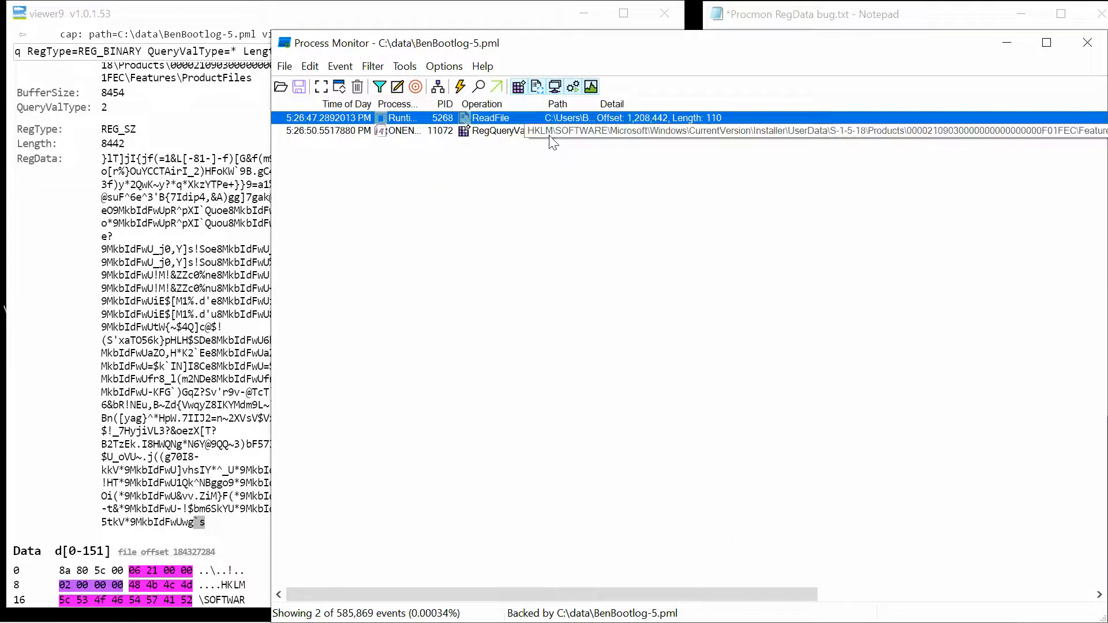
pyautogui.doubleClick(548, 133)
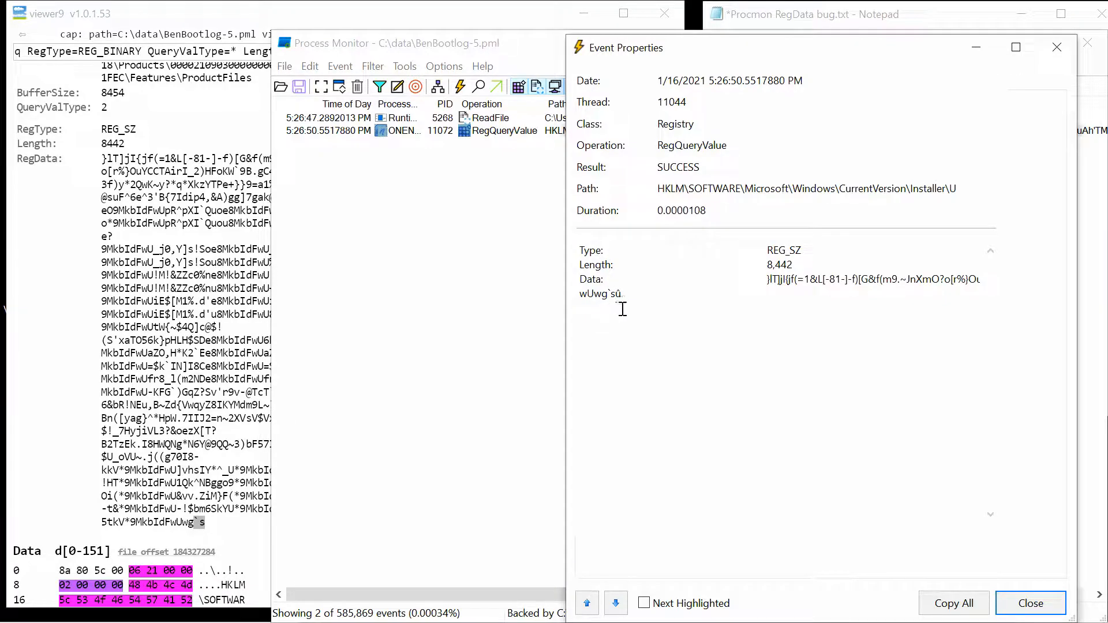
pyautogui.moveTo(607, 295); pyautogui.dragTo(629, 291)
pyautogui.click(528, 21)
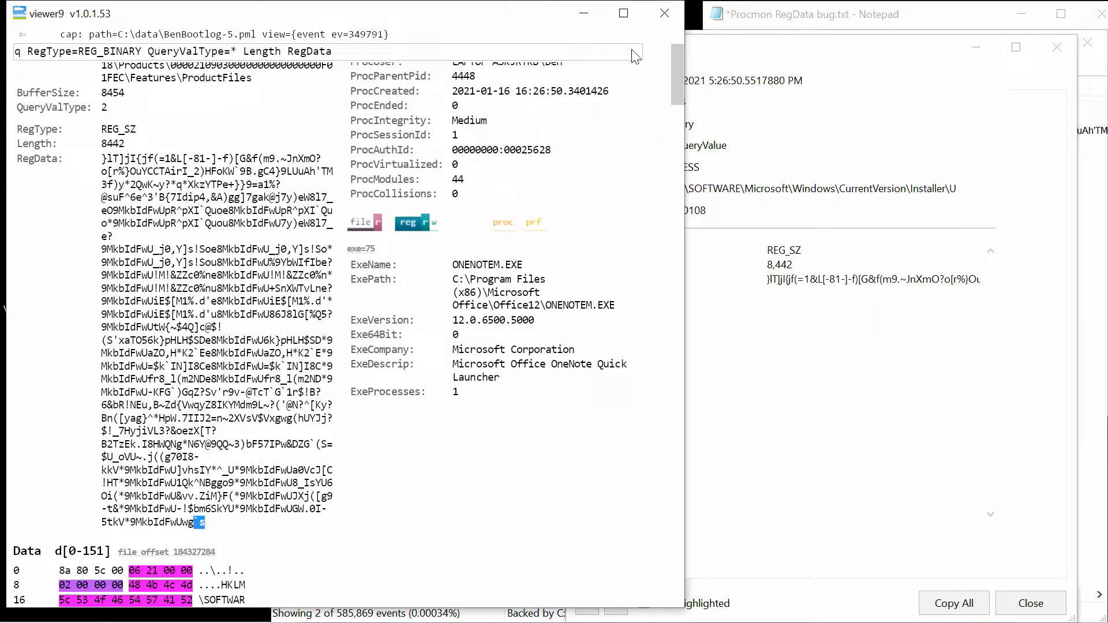
# Inspect the last RegData bytes of event 349791, and open the binary view from row 2056 to examine the bytes that follow
pyautogui.moveTo(674, 58); pyautogui.dragTo(698, 516)
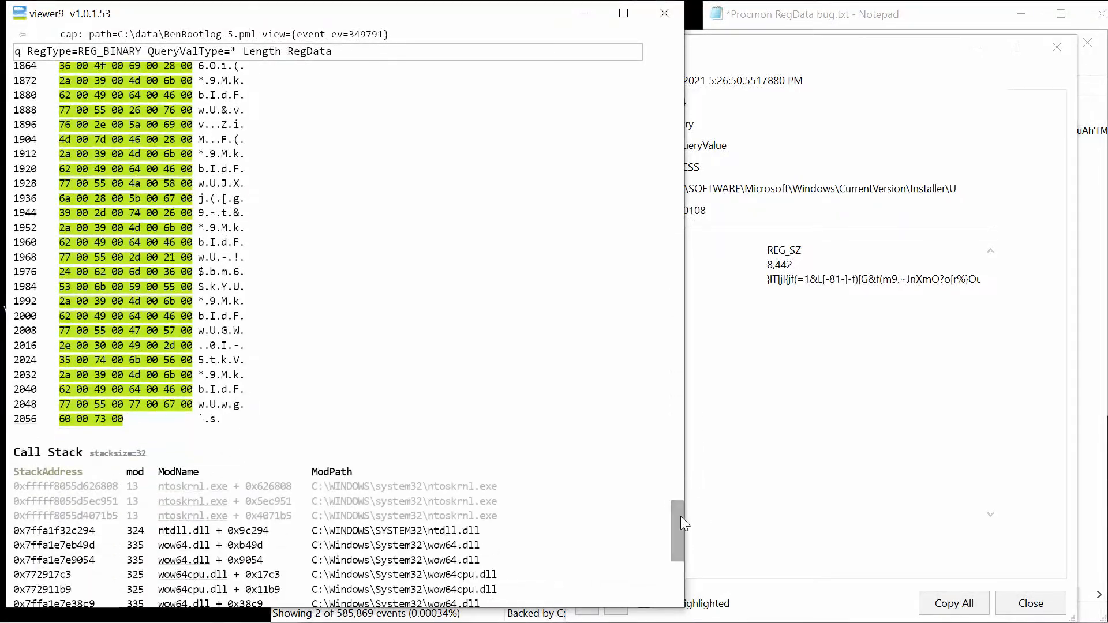
pyautogui.moveTo(68, 423)
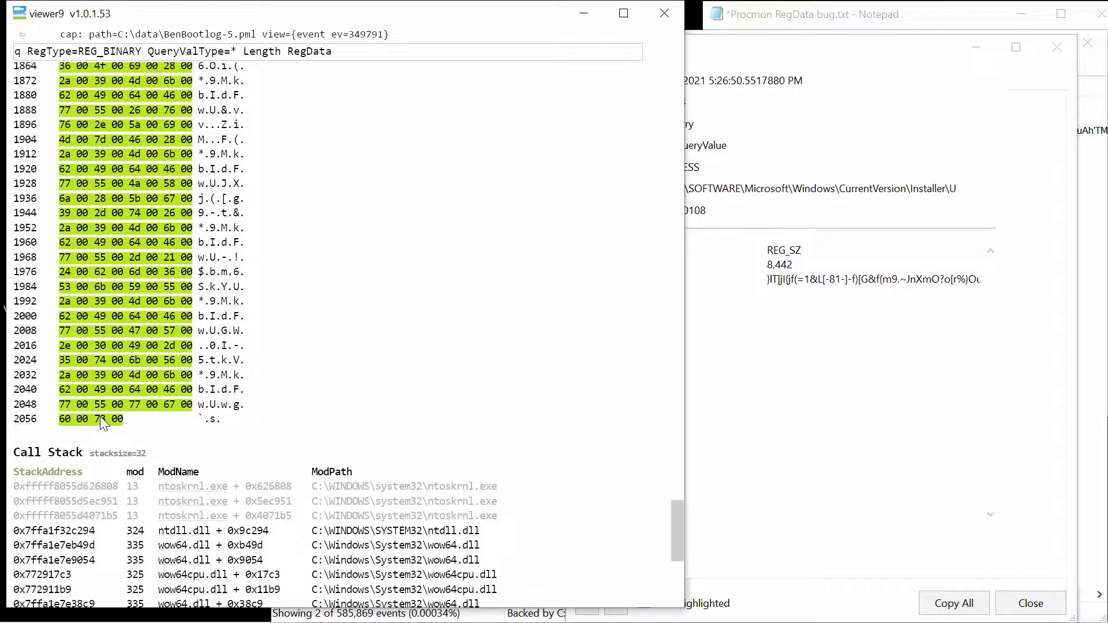
pyautogui.moveTo(104, 423)
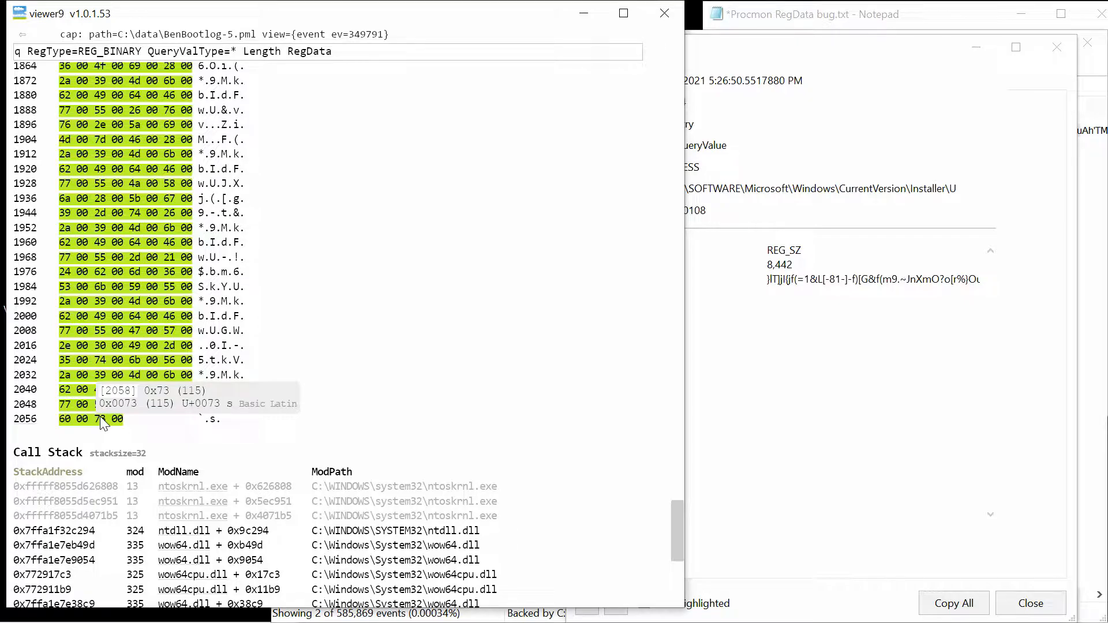
pyautogui.click(35, 424)
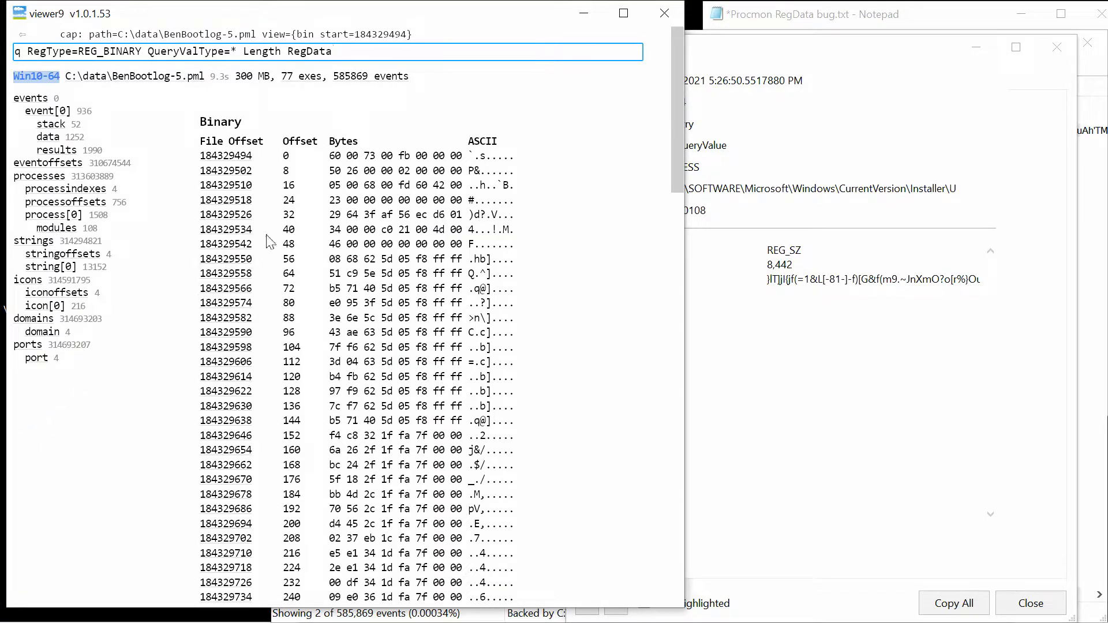
pyautogui.moveTo(339, 162)
pyautogui.moveTo(405, 163)
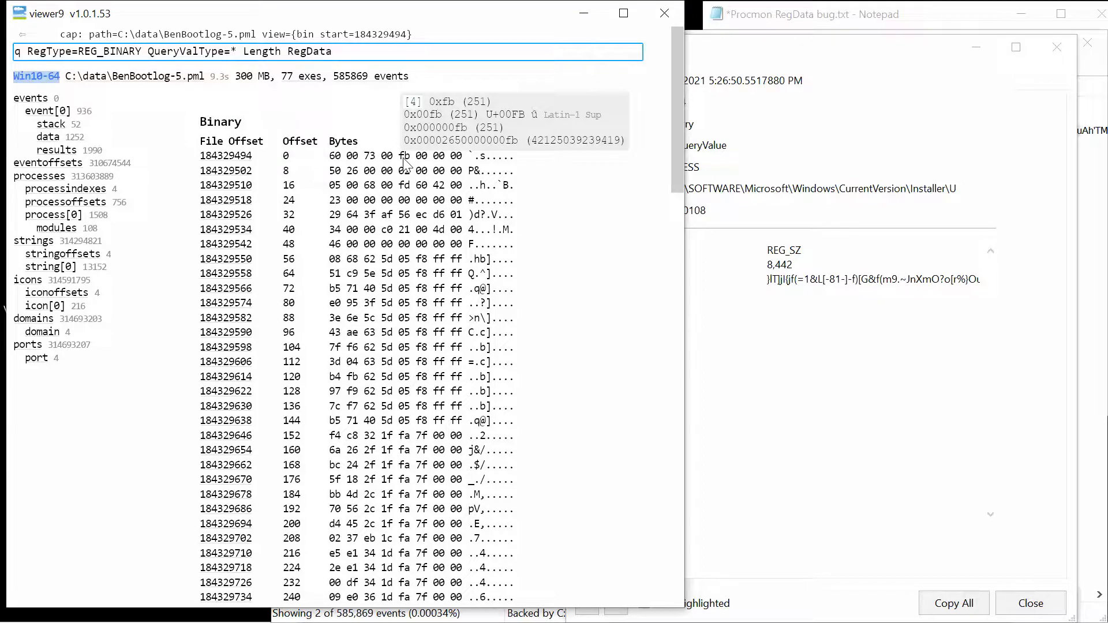
pyautogui.moveTo(337, 220)
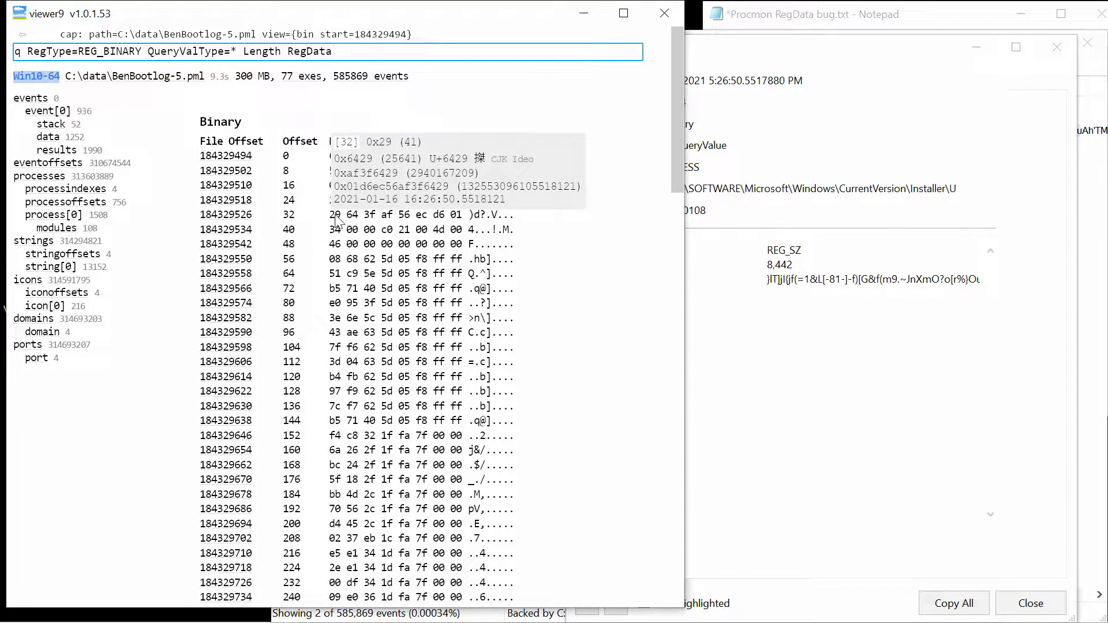
# Add the line "3. REG_SZ/REG_EXPAND_SZ/REG_MUILTI_SZ with Length=Odd" to the flavors list in the Notepad notes
pyautogui.click(805, 19)
pyautogui.write('3. REG_SZ/REG_EXPAND_SZ/REG_MUILTI_SZ with Length=Odd')
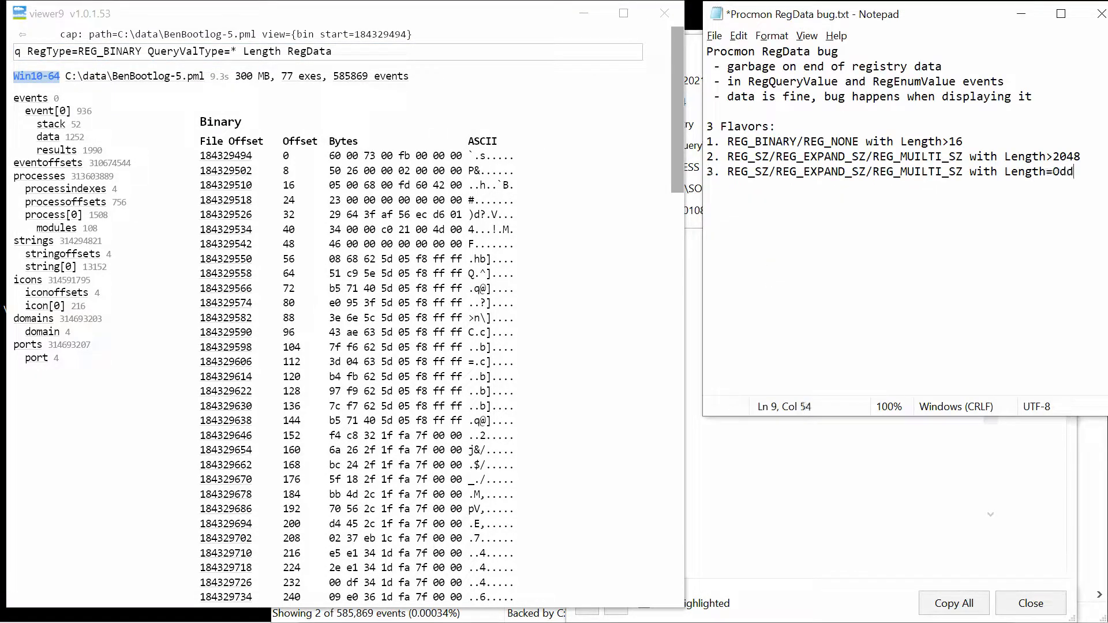
pyautogui.press('Return')
# Switch to viewer9 and load event 46809 of "C:\data\Vista hang.pml"
pyautogui.click(479, 26)
pyautogui.hotkey('shift', 'Tab')
pyautogui.write('cap: path="C:\\data\\Vista hang.pml" view={event ev=46809}')
pyautogui.press('Return')
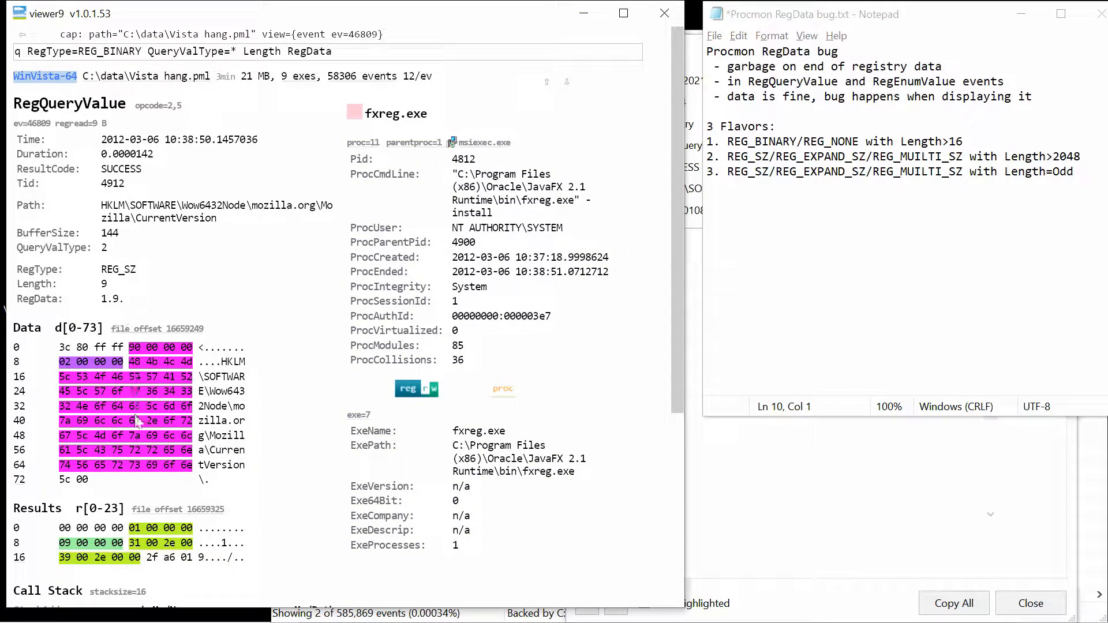
# Examine the RegType, Length and RegData bytes in the event's Results section, and highlight the Mozilla\CurrentVersion end of its Path
pyautogui.moveTo(134, 528)
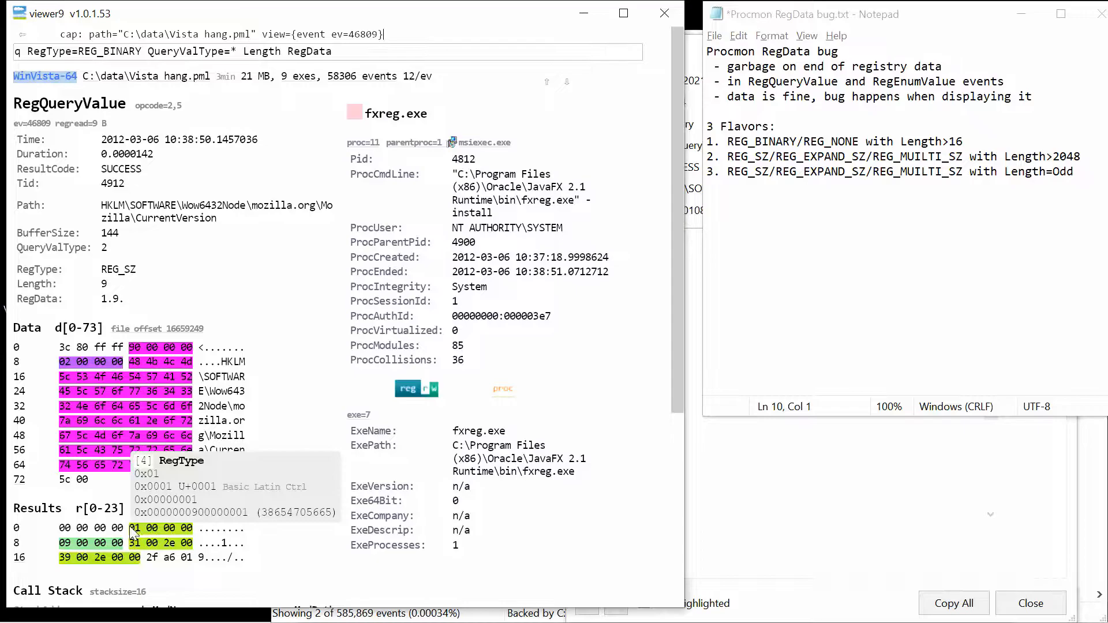
pyautogui.moveTo(66, 545)
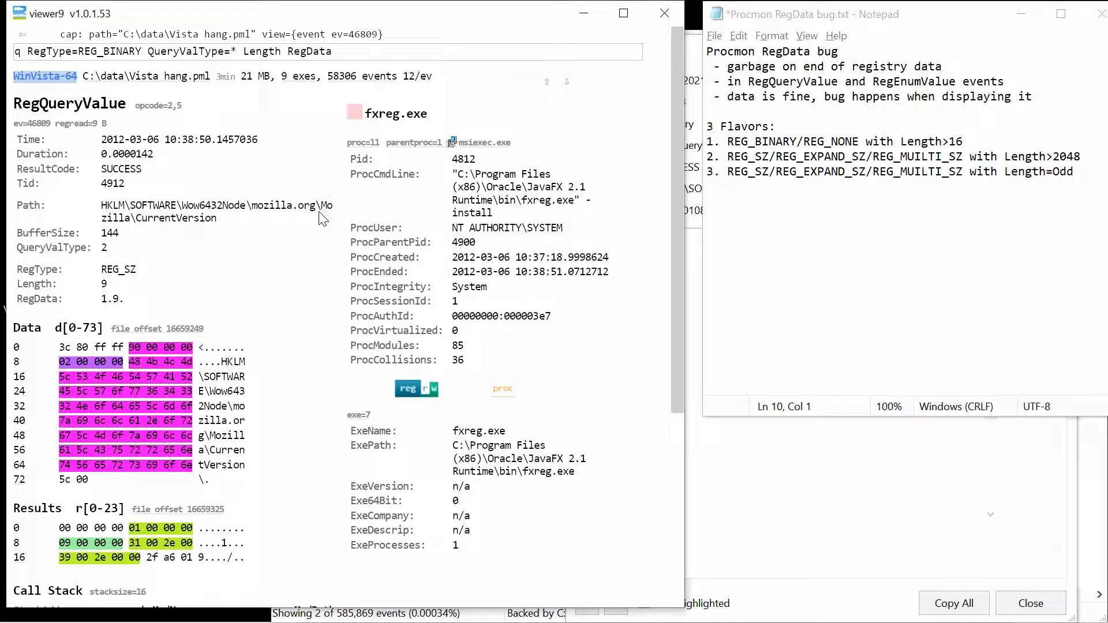
pyautogui.moveTo(322, 206); pyautogui.dragTo(300, 227)
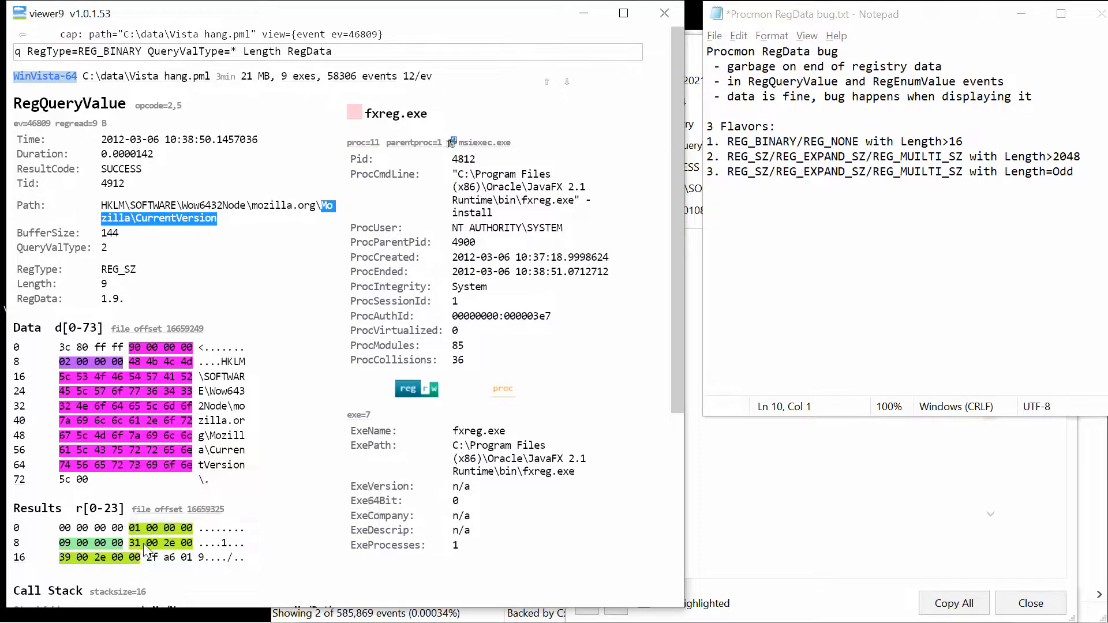
pyautogui.moveTo(168, 548)
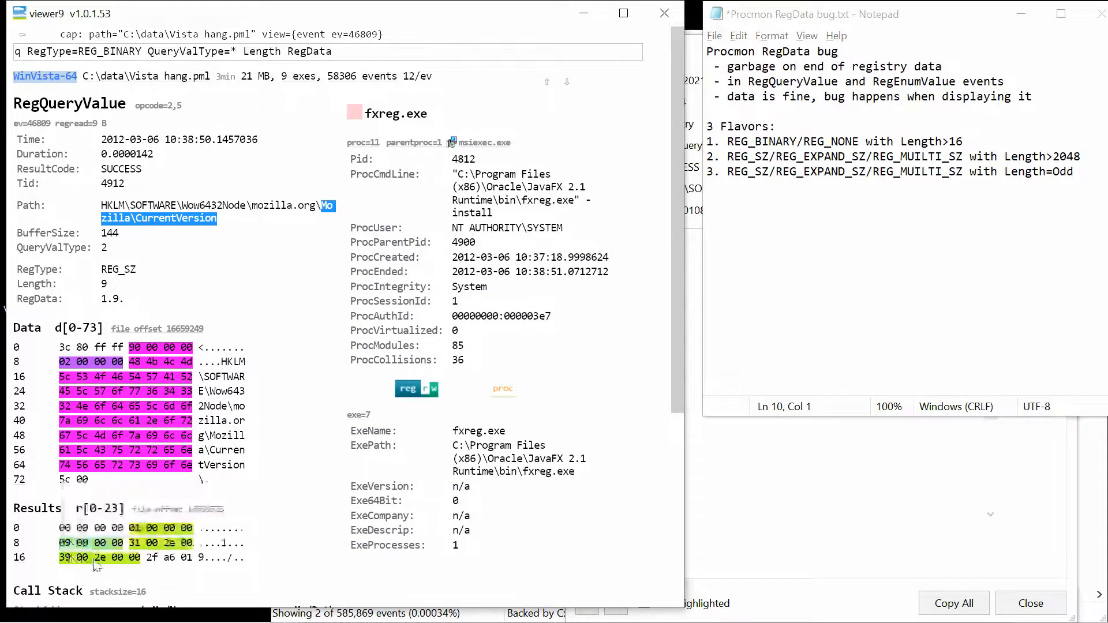
pyautogui.moveTo(101, 563)
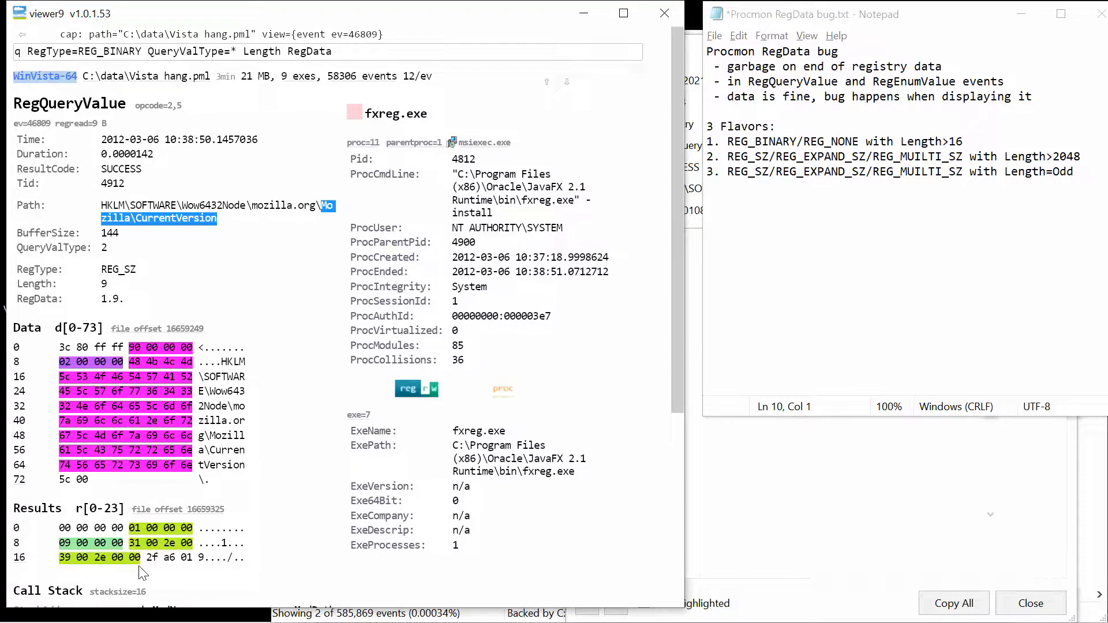
# Switch to Process Monitor, close the event properties and open the log C:\data\Vista hang.pml
pyautogui.click(698, 56)
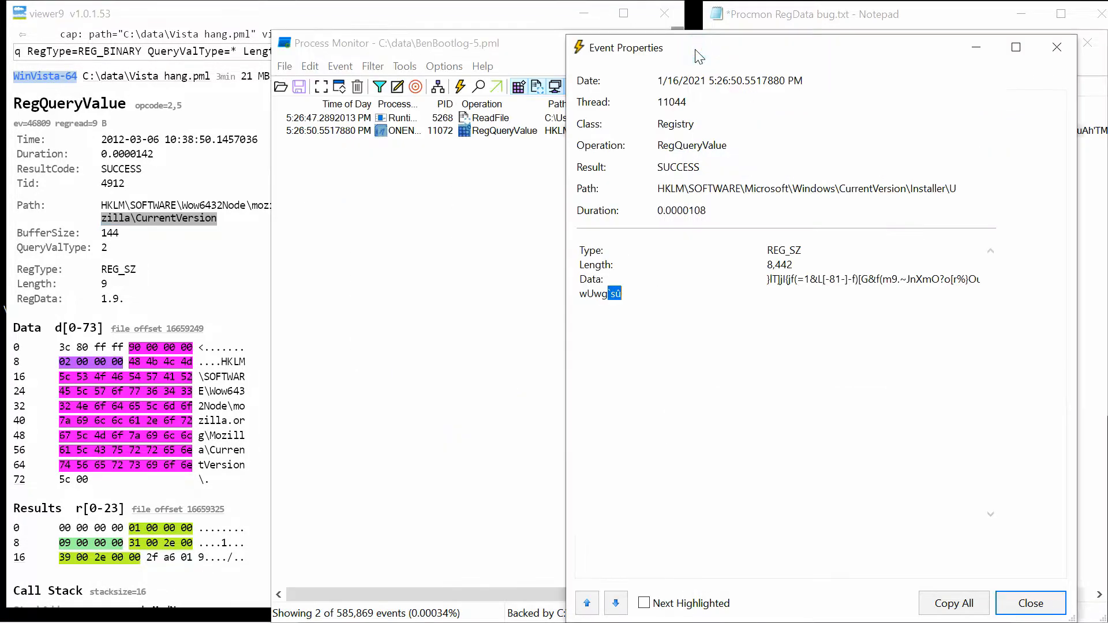
pyautogui.click(1056, 47)
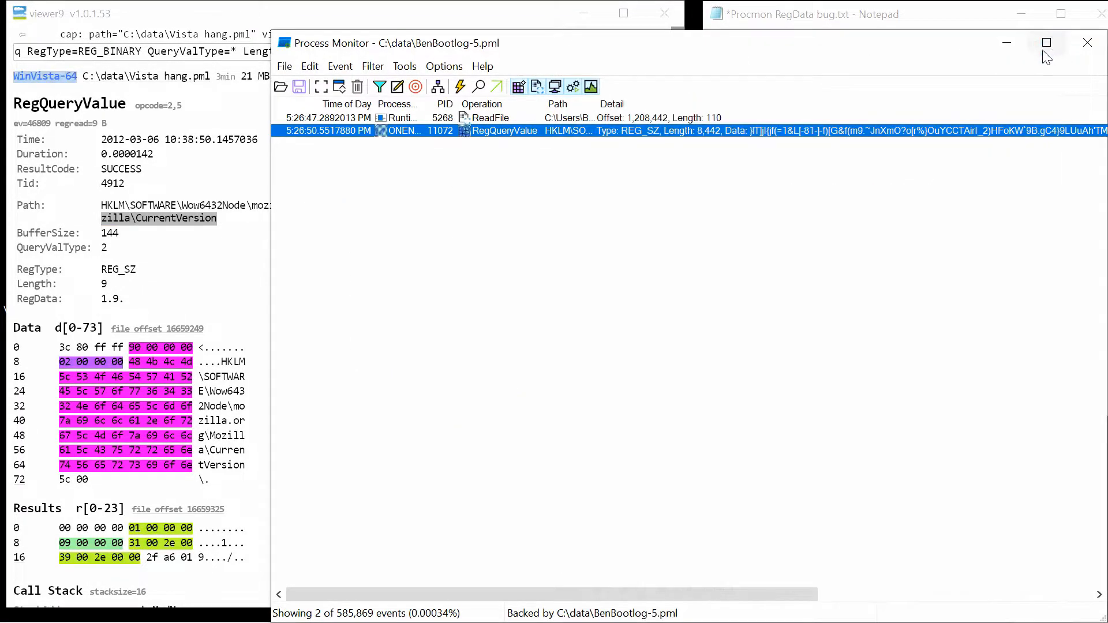
pyautogui.click(281, 87)
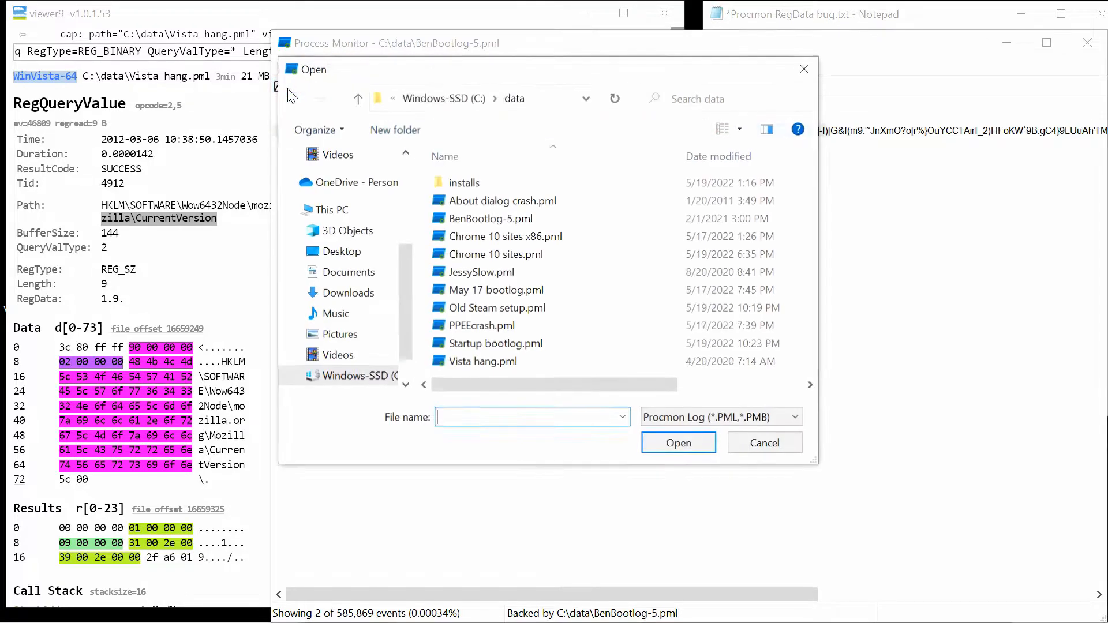
pyautogui.doubleClick(476, 361)
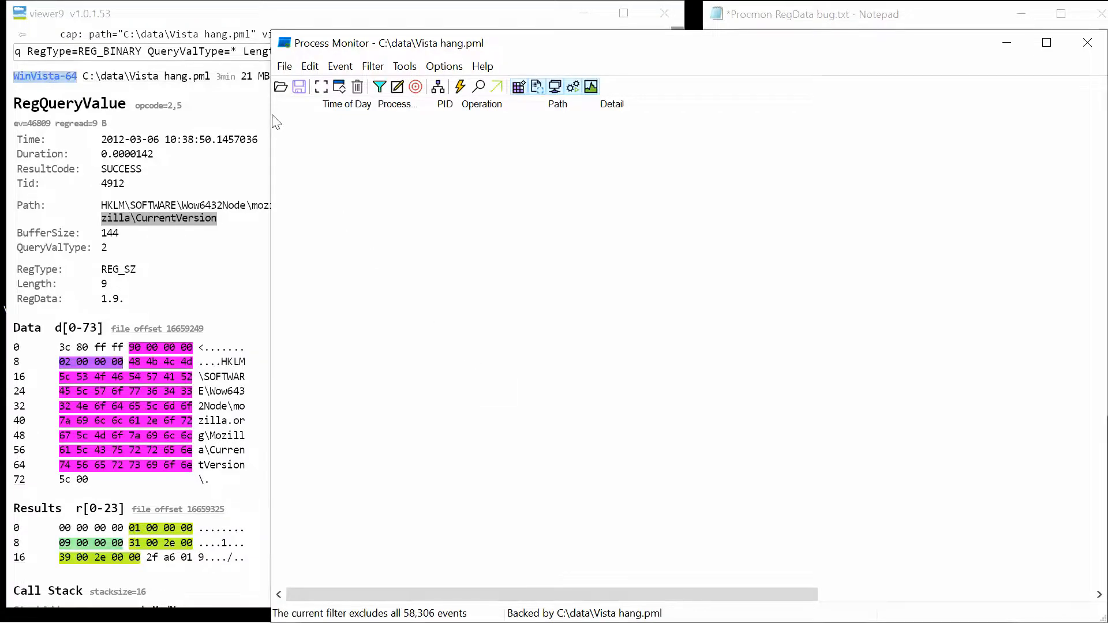
# Replace the Detail filter with one including events whose Path is HKLM\SOFTWARE\Wow6432Node\mozilla.org\Mozilla\CurrentVersion, copied from viewer9
pyautogui.click(379, 89)
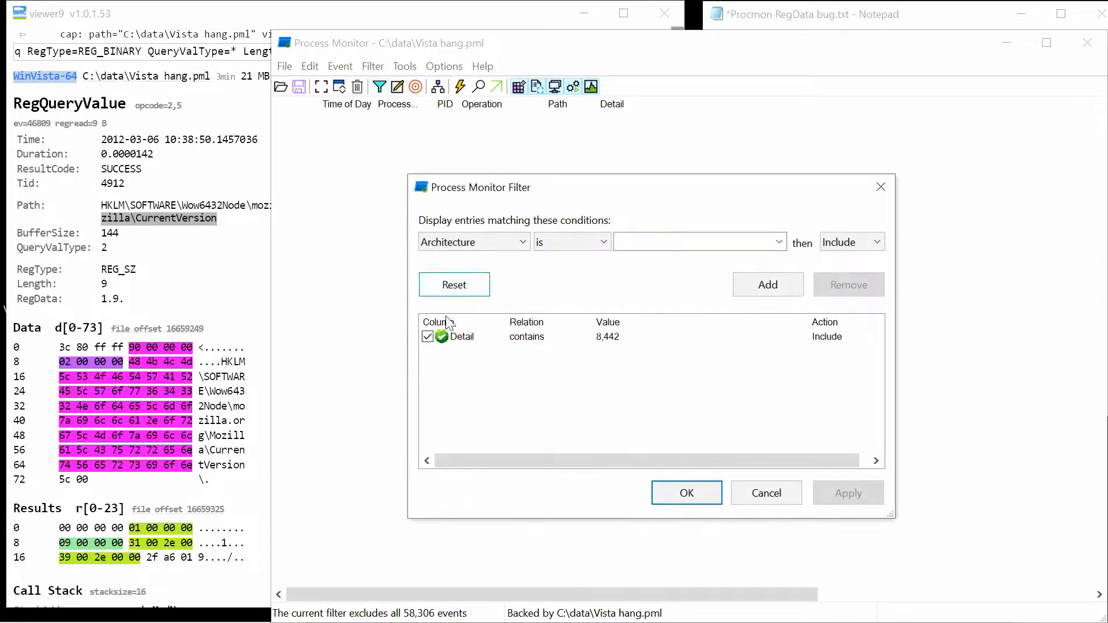
pyautogui.doubleClick(471, 339)
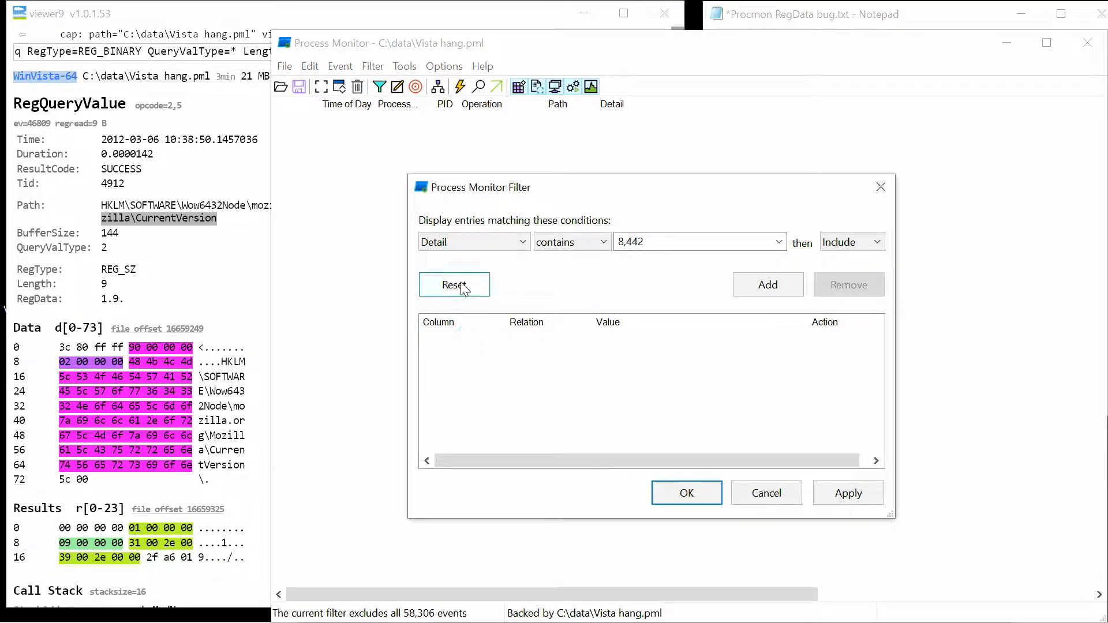
pyautogui.click(462, 239)
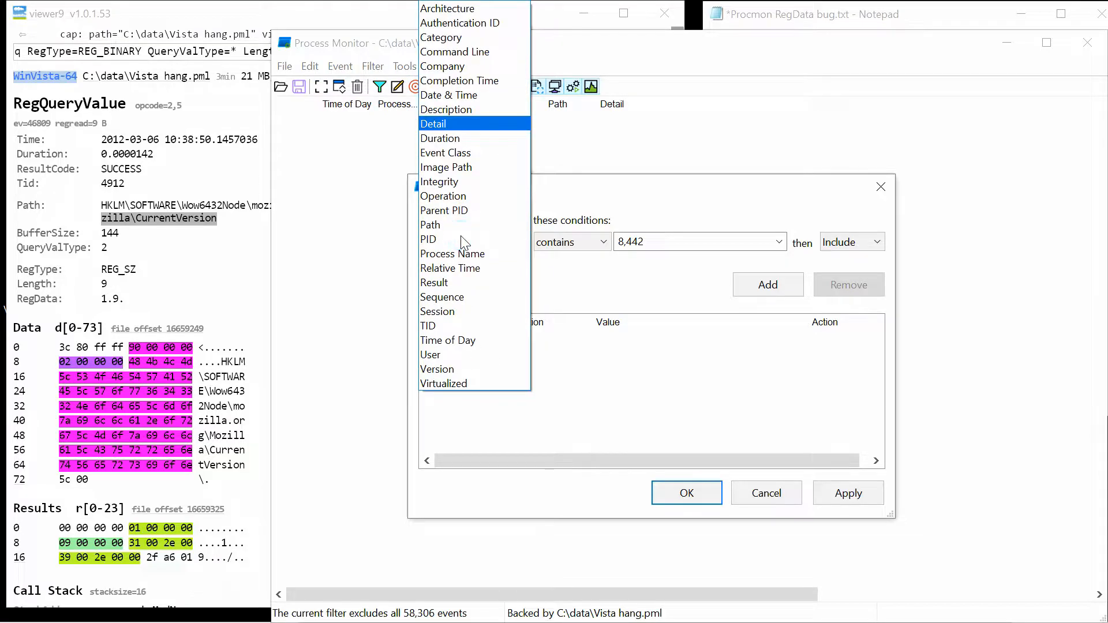
pyautogui.click(434, 222)
pyautogui.click(579, 247)
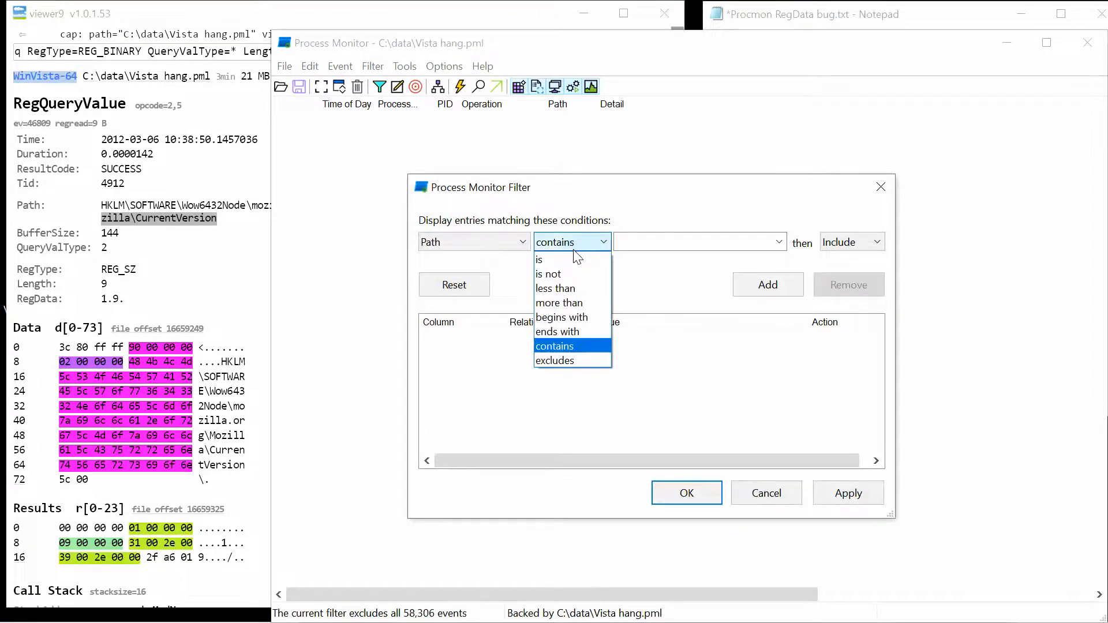
pyautogui.click(569, 255)
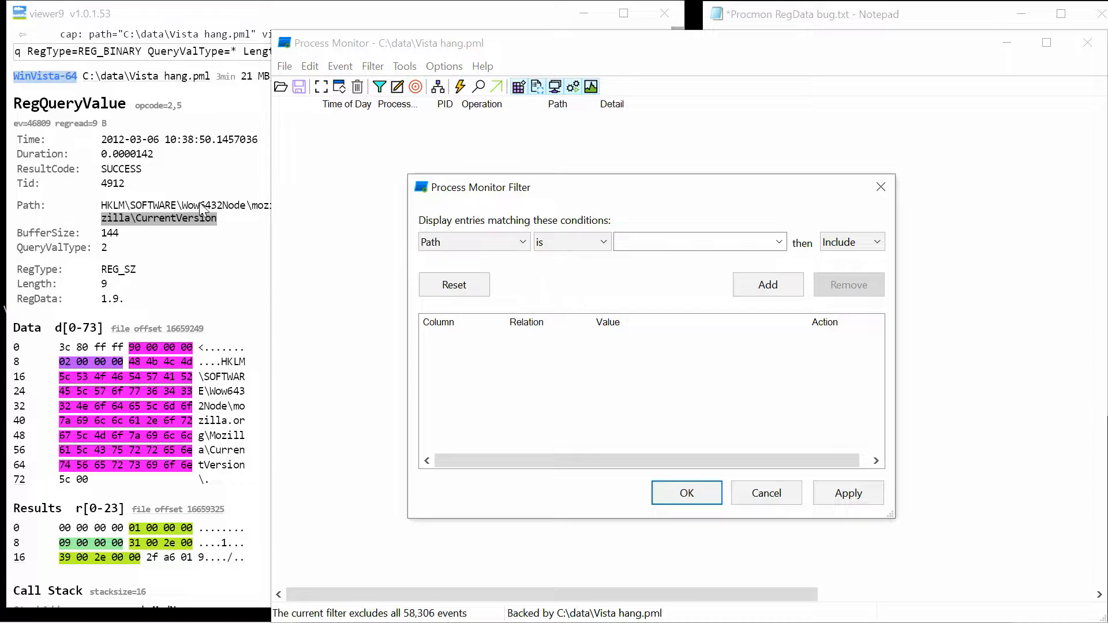
pyautogui.click(103, 207)
pyautogui.moveTo(103, 208); pyautogui.dragTo(218, 228)
pyautogui.hotkey('ctrl', 'c')
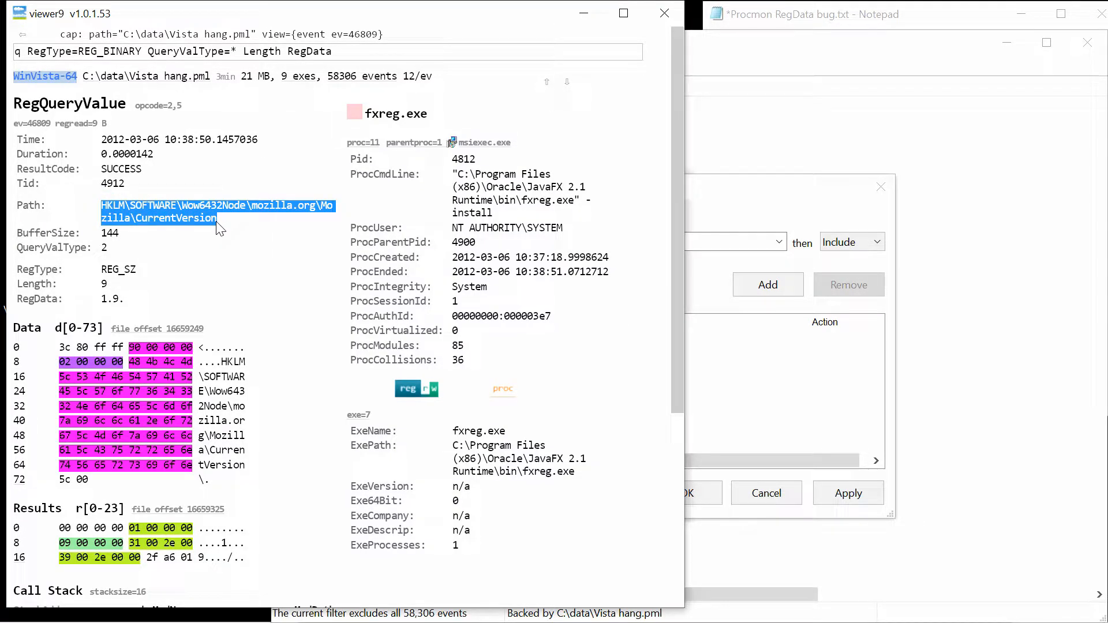
pyautogui.click(697, 242)
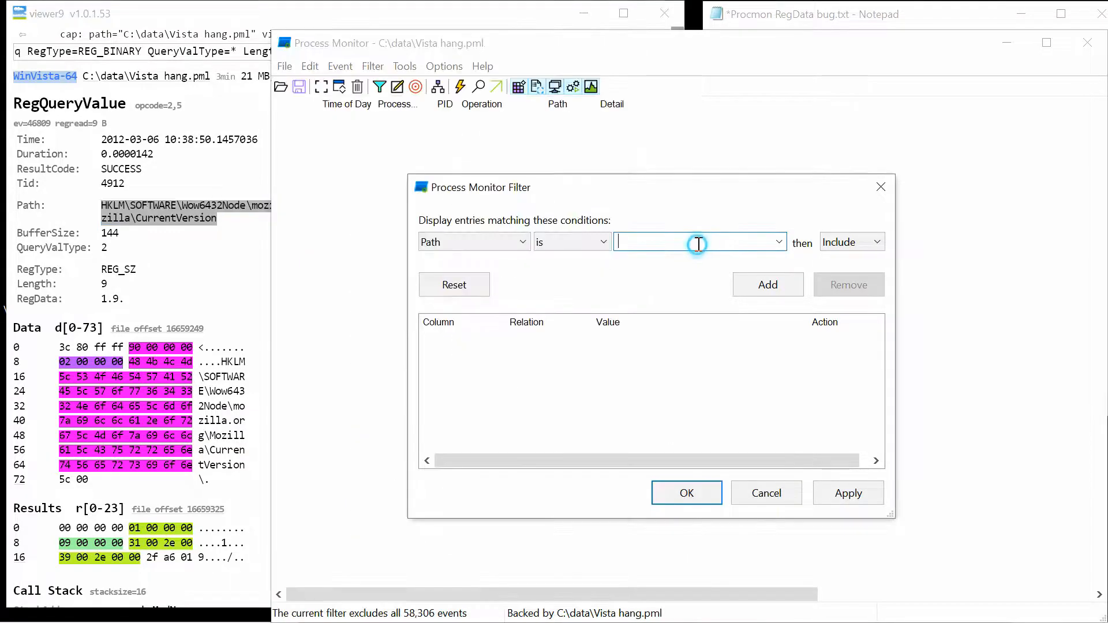
pyautogui.hotkey('ctrl', 'v')
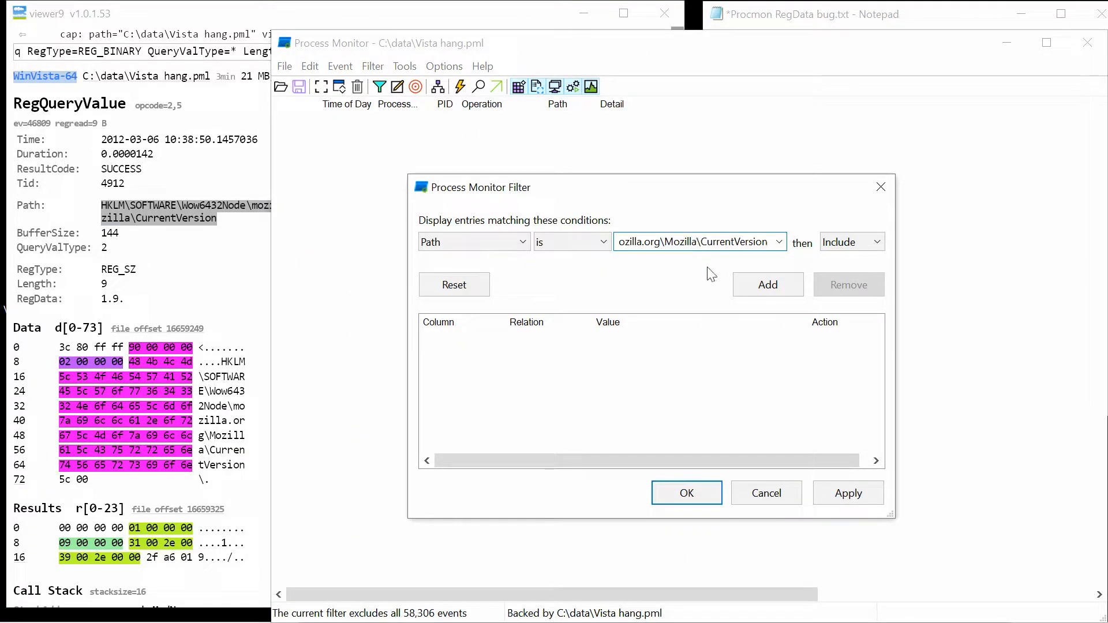
pyautogui.click(756, 285)
pyautogui.click(703, 492)
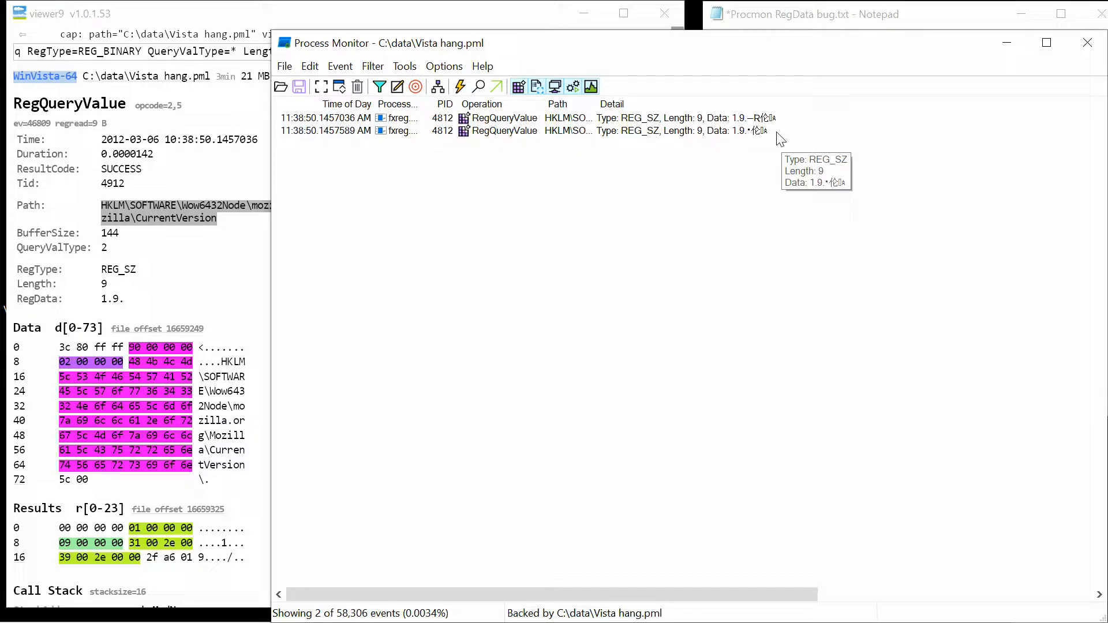
# Open the properties of the first fxreg.exe RegQueryValue event and compare its Data with the last Results bytes in viewer9
pyautogui.doubleClick(746, 118)
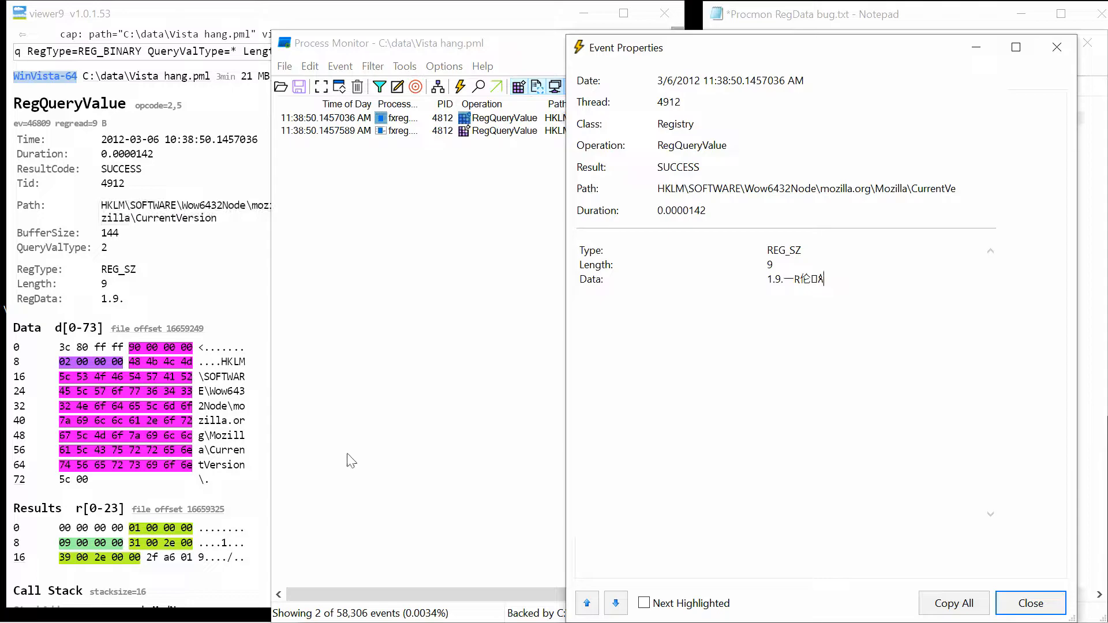
pyautogui.click(243, 508)
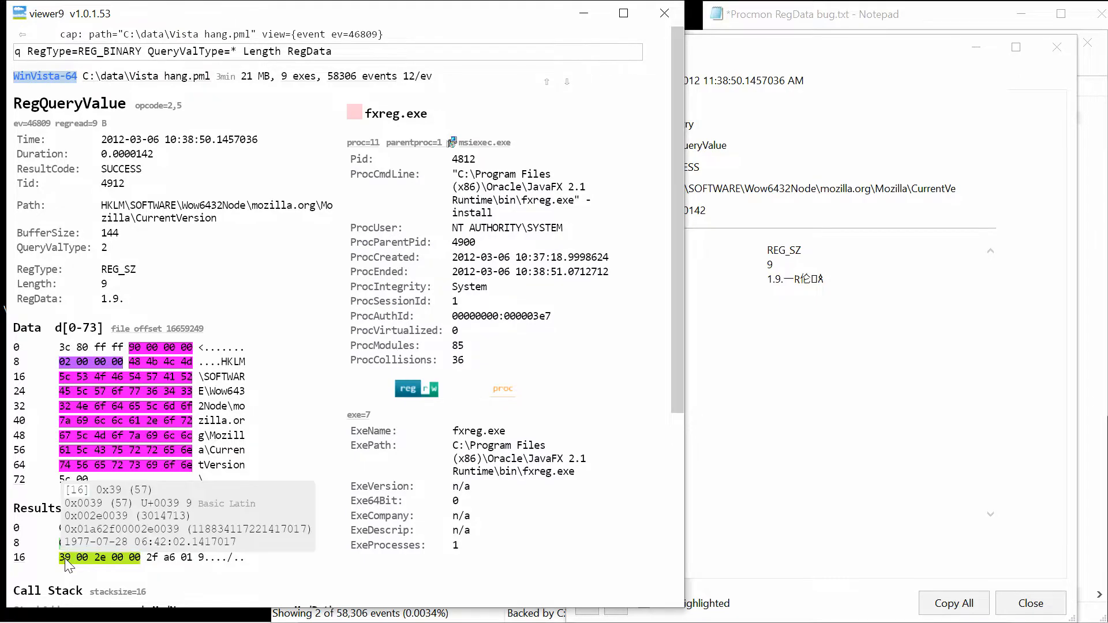
pyautogui.moveTo(103, 564)
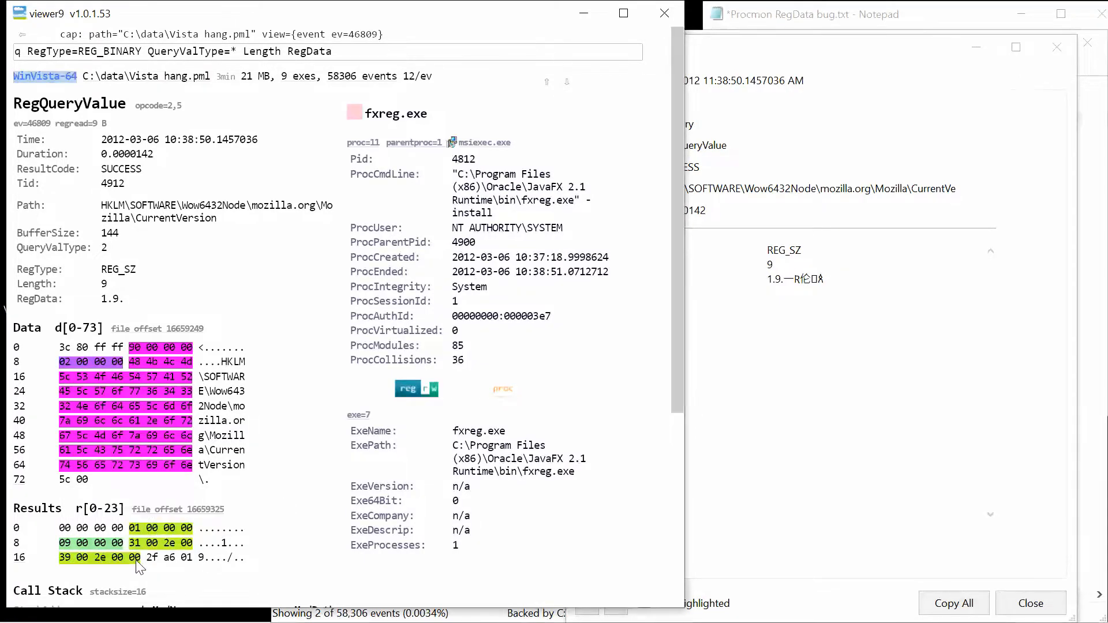
pyautogui.moveTo(137, 565)
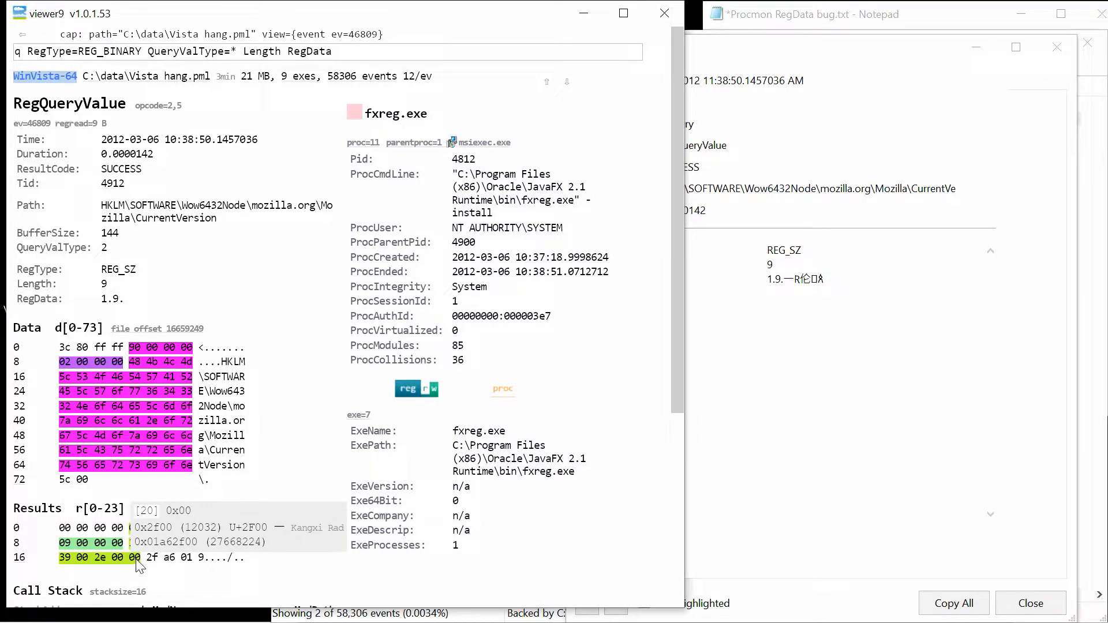
pyautogui.moveTo(171, 566)
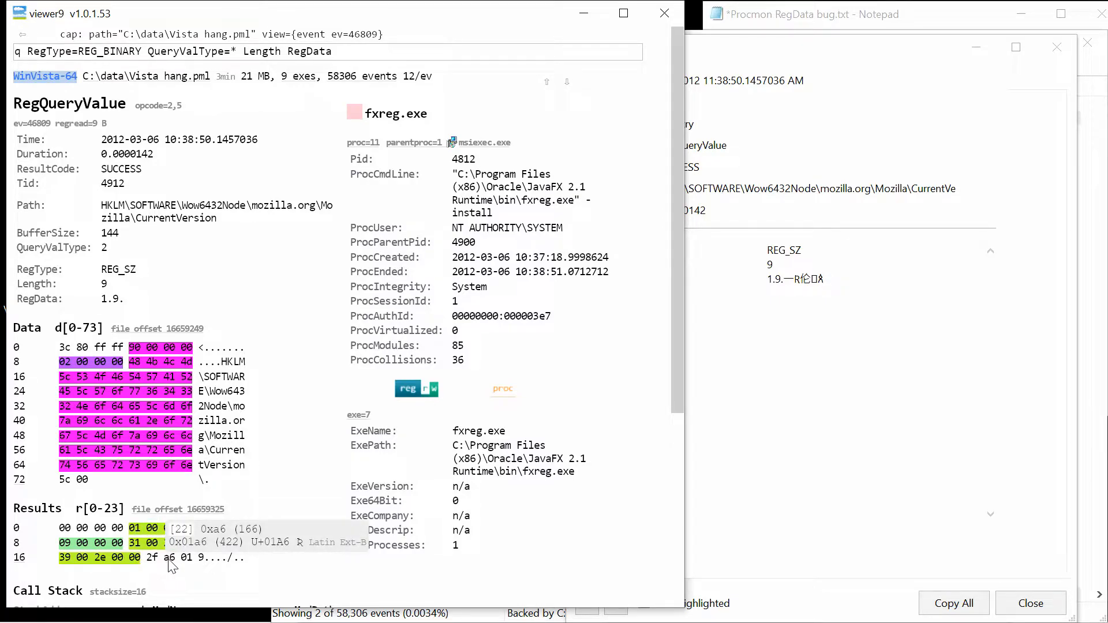
# Open the binary view from Results row 16 and compare its bytes with the R highlighted in the Process Monitor event's Data
pyautogui.click(25, 559)
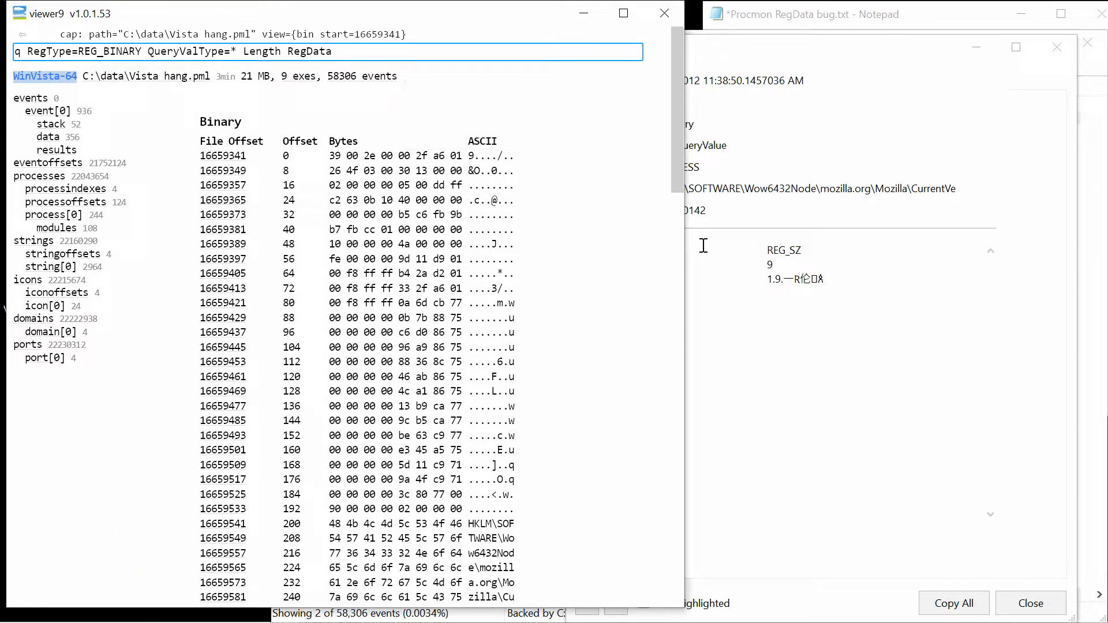
pyautogui.moveTo(794, 279); pyautogui.dragTo(802, 279)
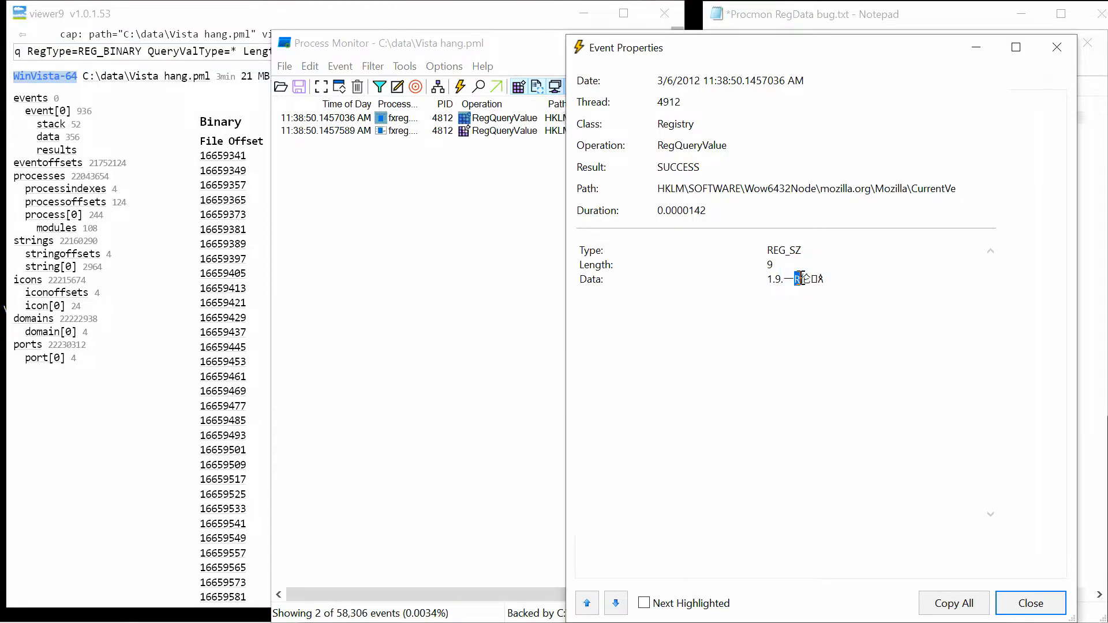
pyautogui.click(493, 21)
pyautogui.moveTo(337, 181)
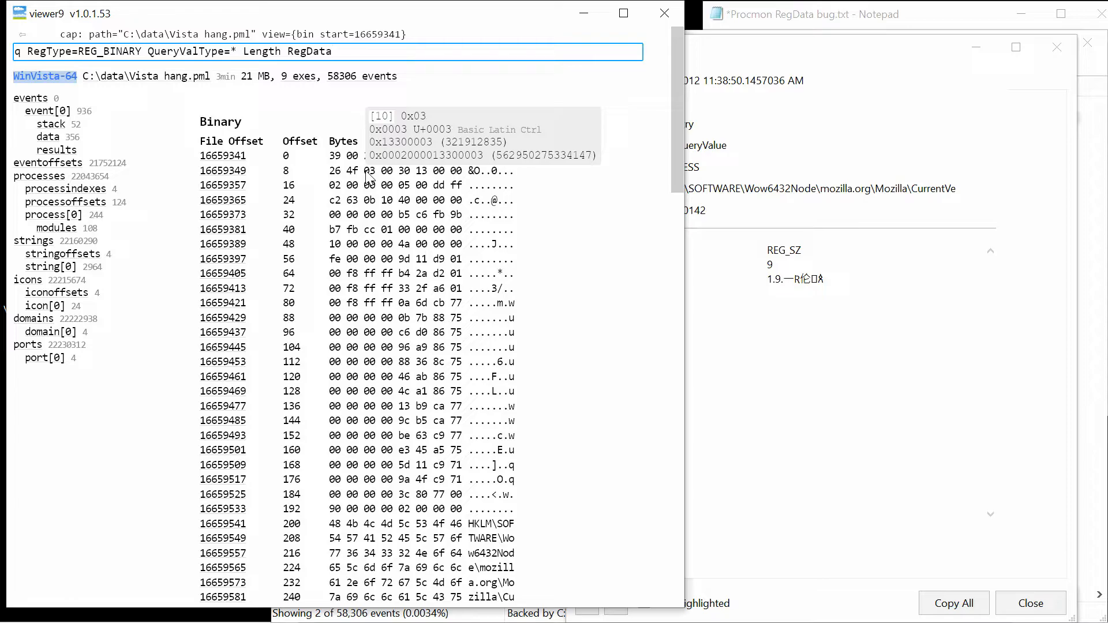
pyautogui.moveTo(404, 172)
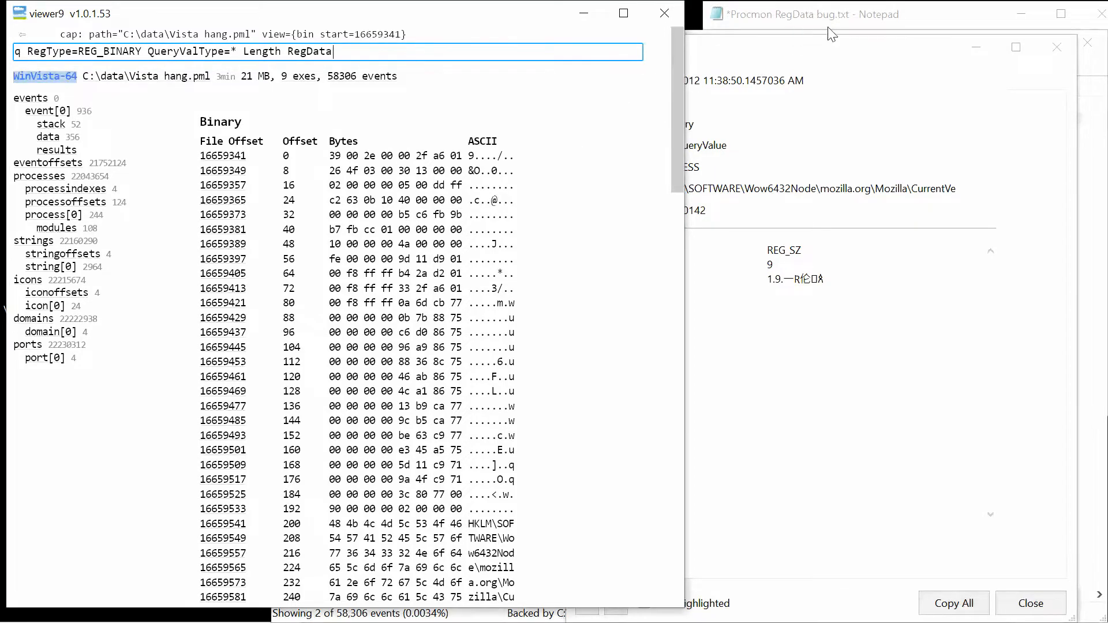
# Add a blank line and the closing word "Thanks!" to the Notepad notes
pyautogui.click(841, 21)
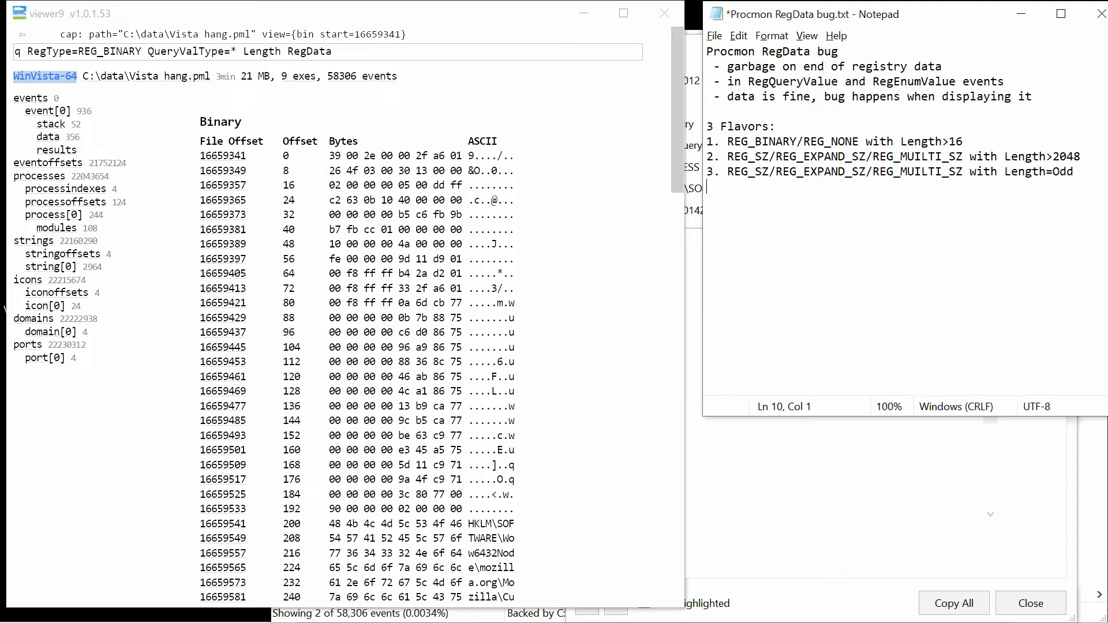
pyautogui.press('Return')
pyautogui.write('Thanks!')
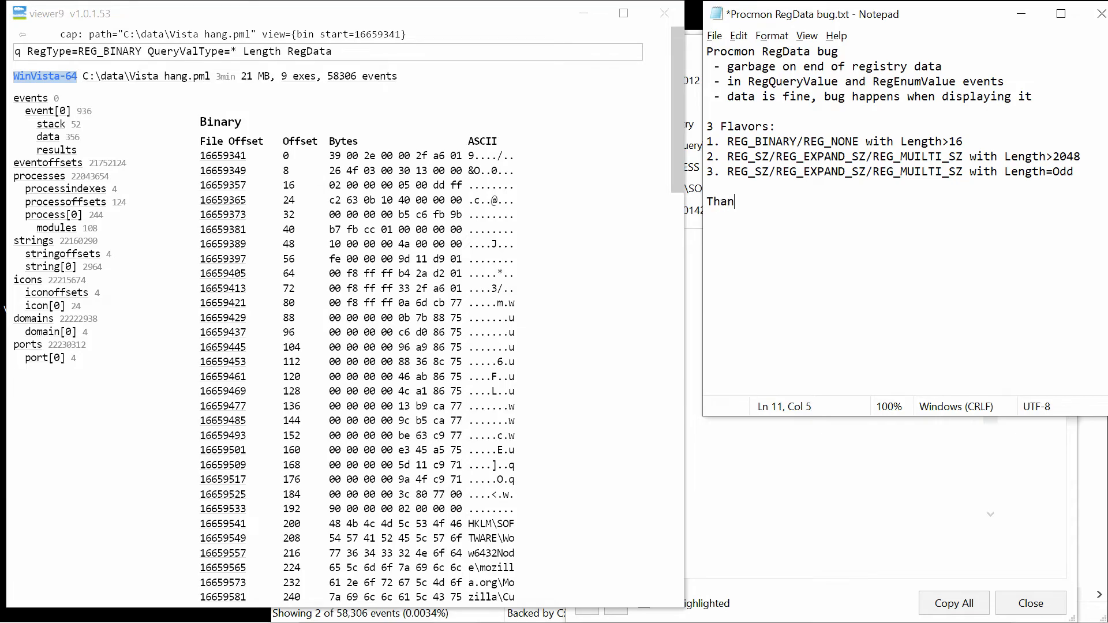